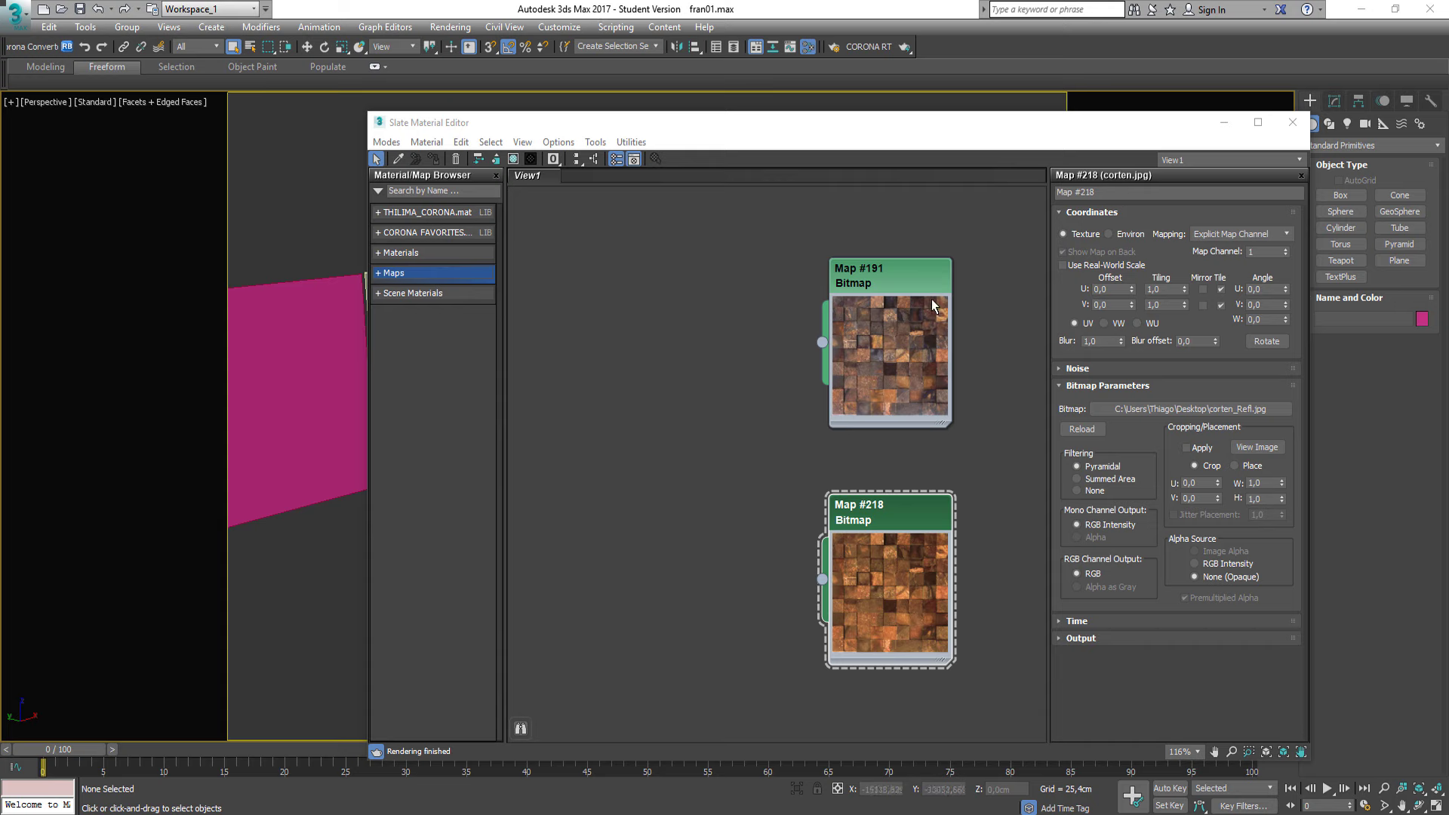
Close the Slate Material Editor and pan the perspective view to frame the room.
left_click(1292, 122)
middle_click_drag(698, 363, 718, 366)
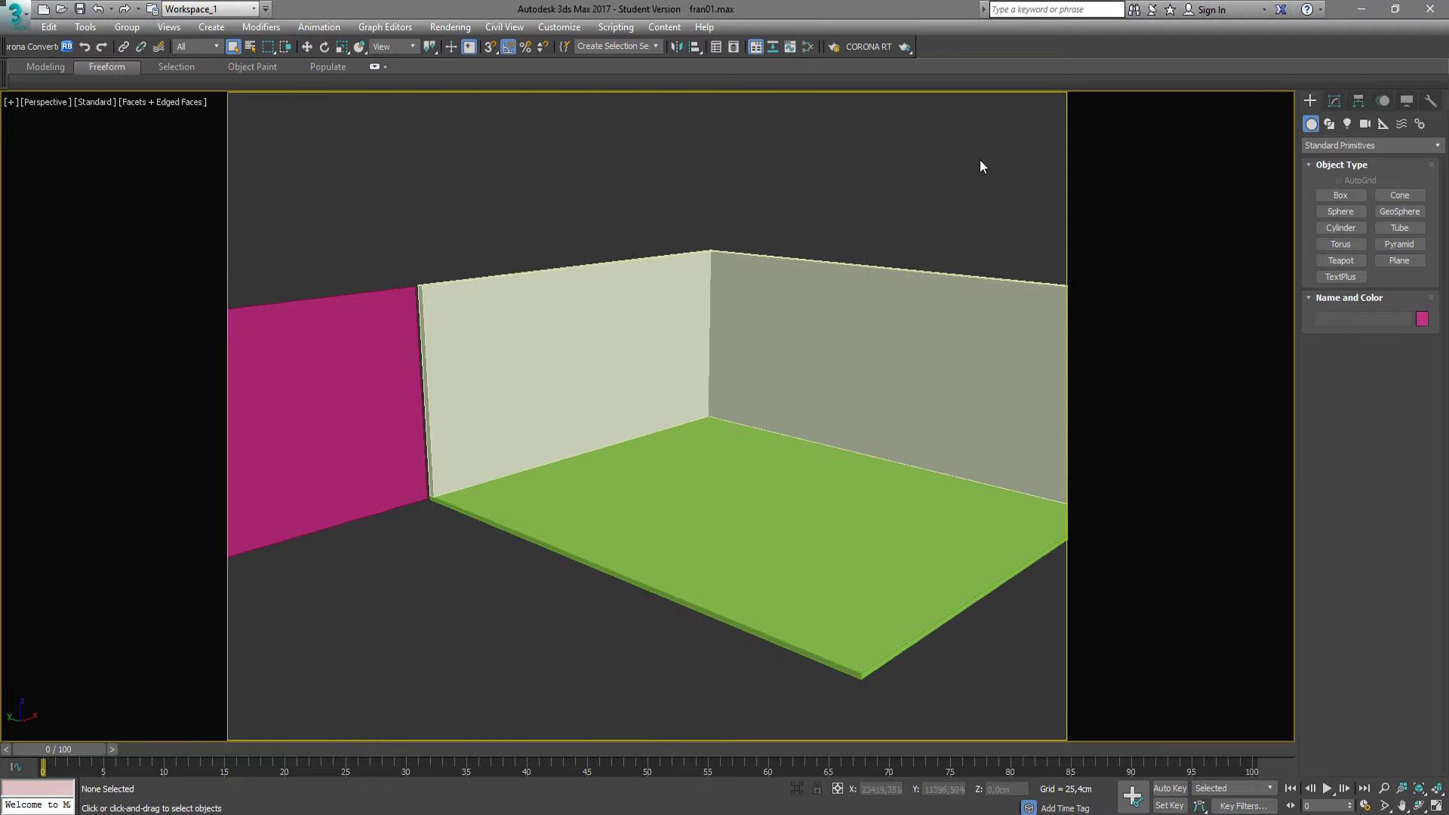
Select all room objects and assign them a new VRayMtl, Material #2.
key("ctrl+a")
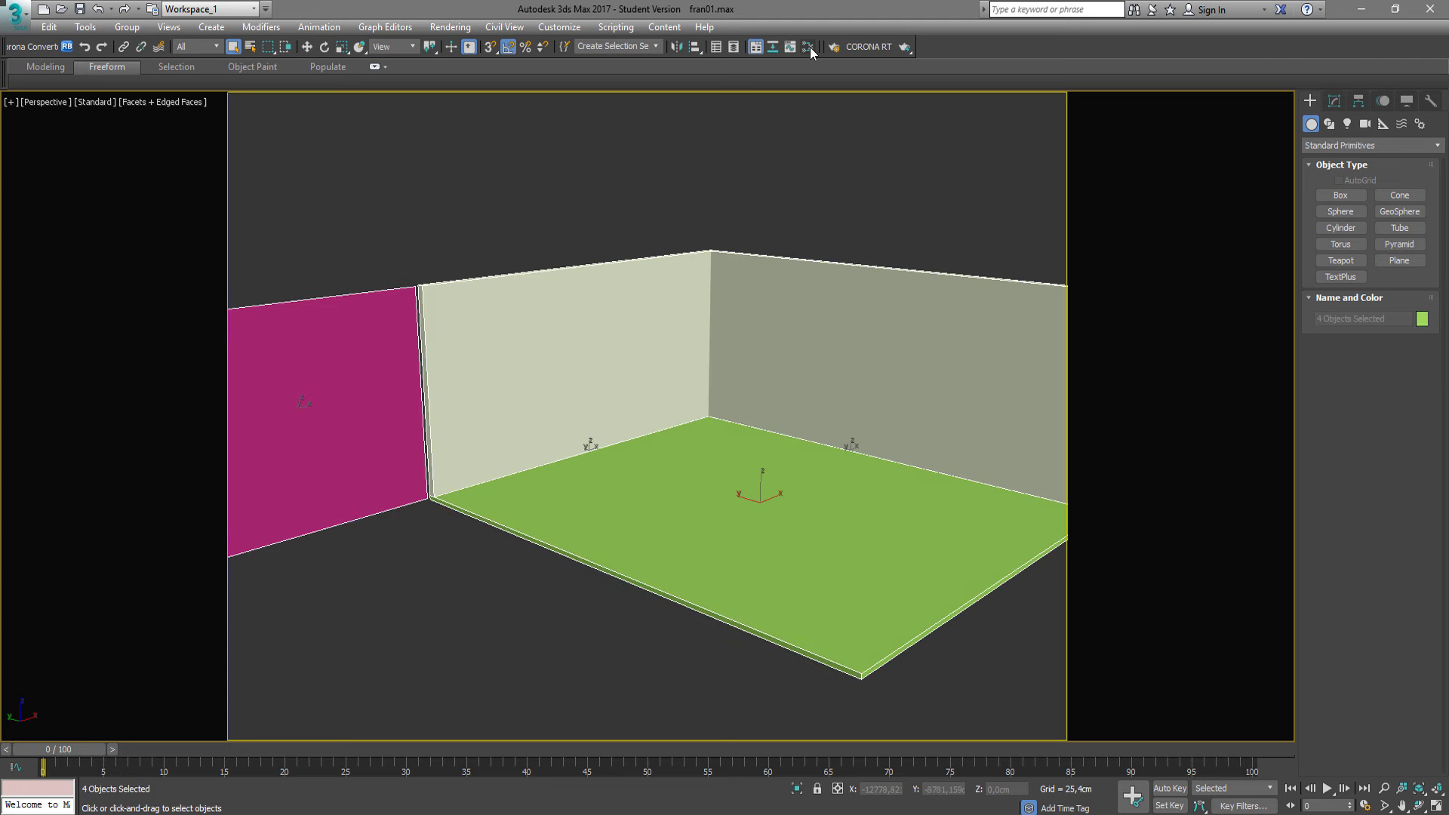
left_click(807, 47)
right_click(604, 311)
mouse_move(649, 356)
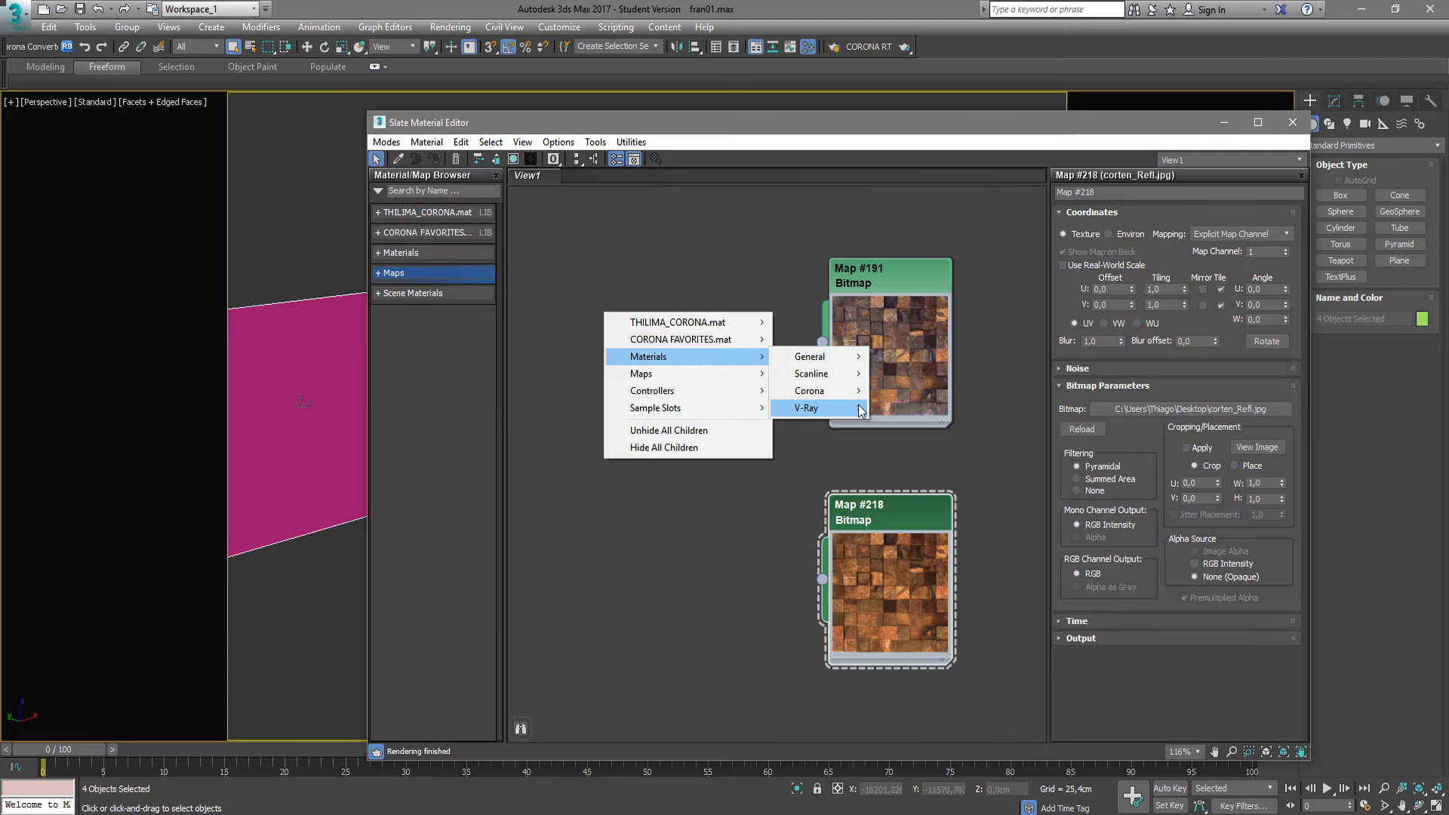
left_click(943, 561)
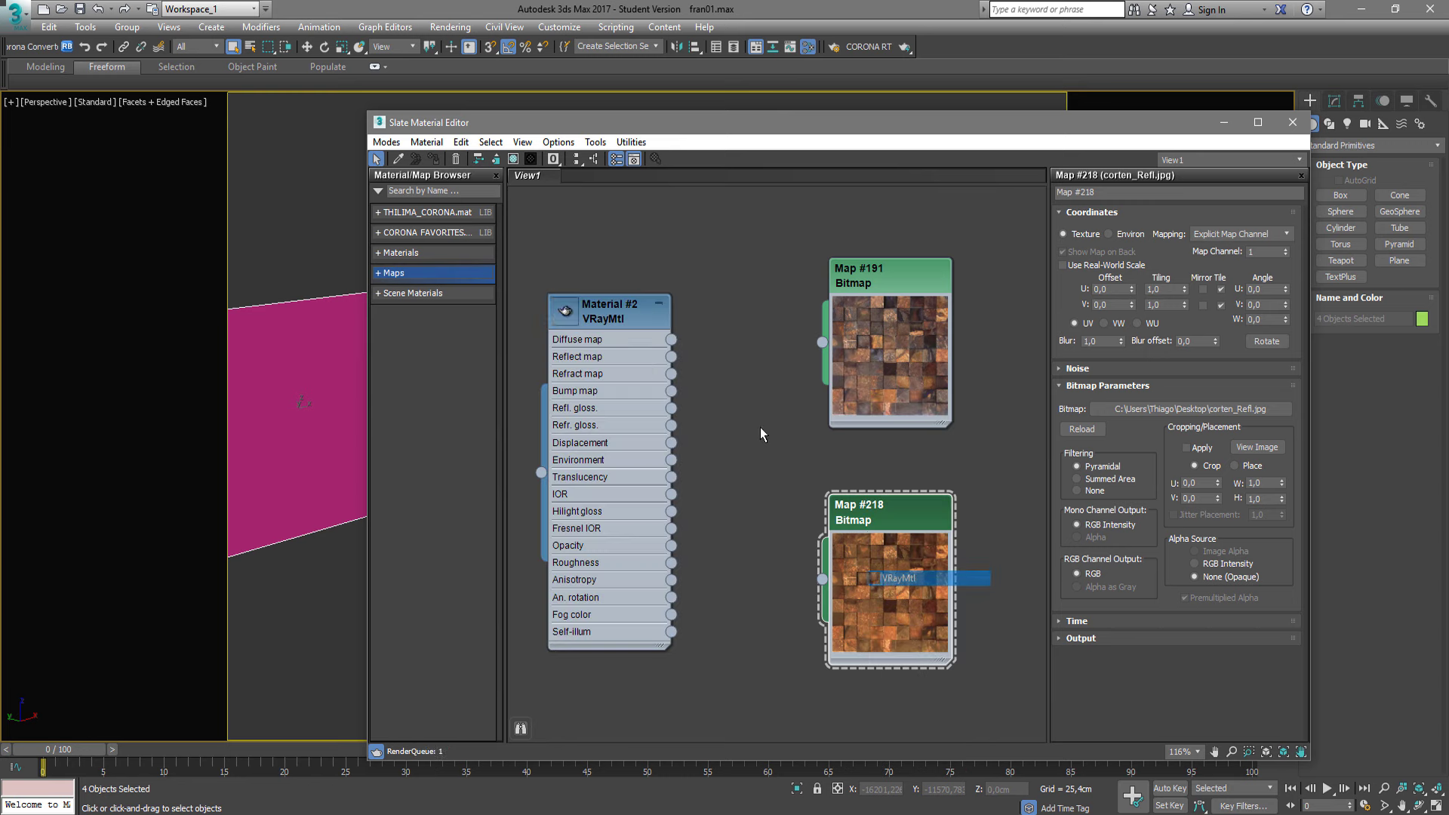
left_click(433, 159)
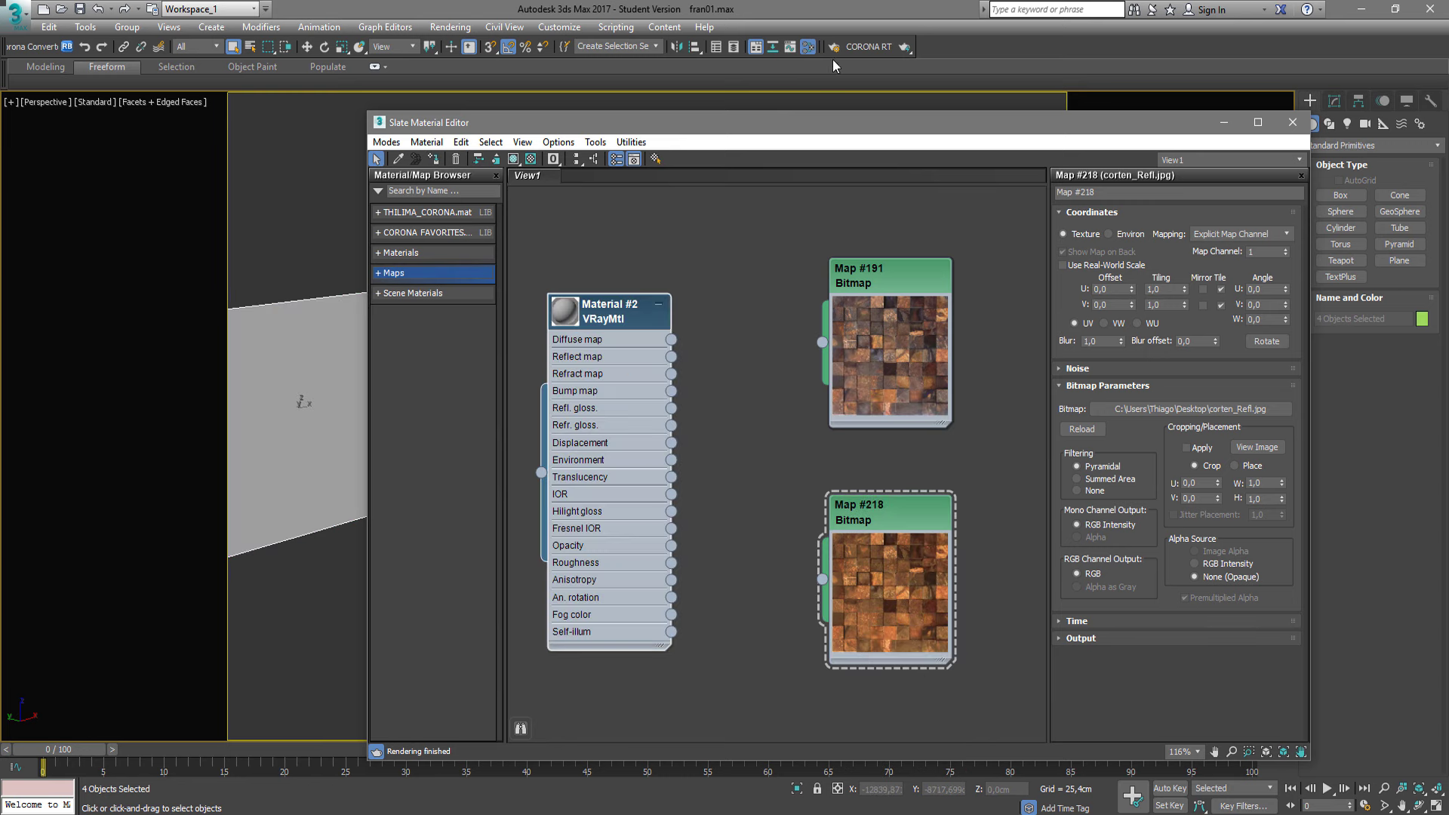
Expand V-Ray Global switches in Render Setup and pull a link from Material #2's output.
key("F10")
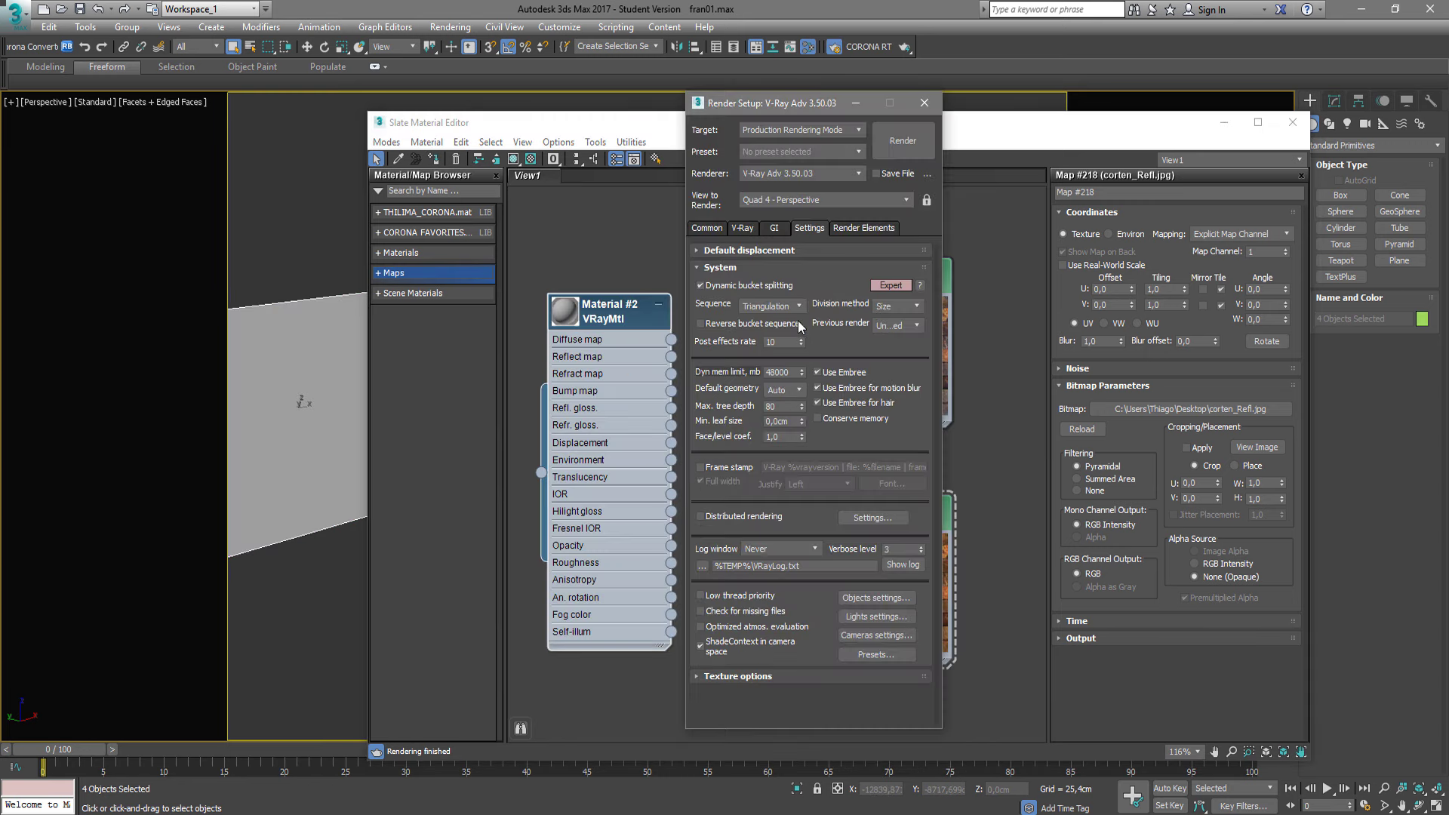
left_click(800, 301)
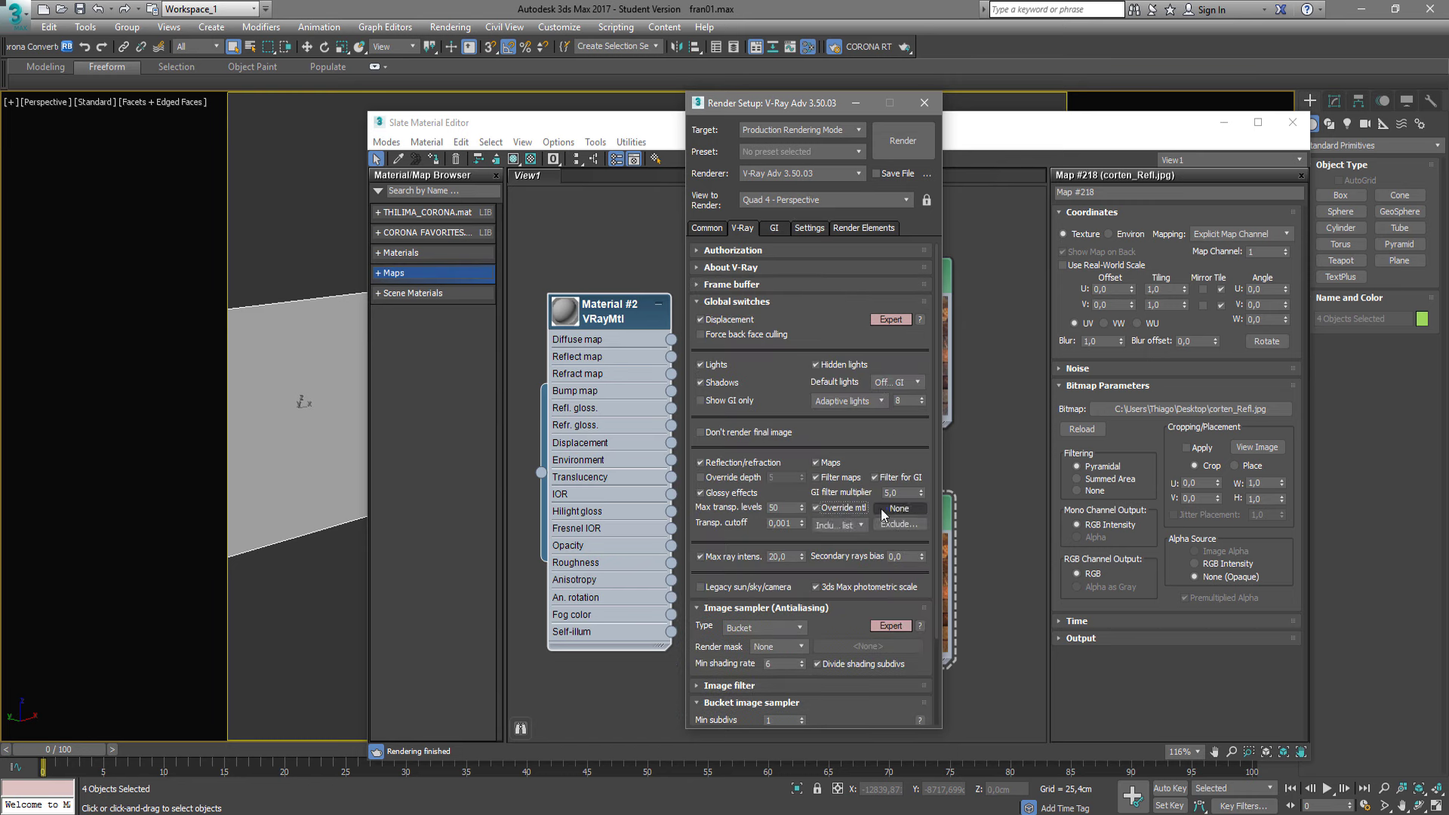
mouse_move(541, 473)
left_mouse_down()
mouse_move(913, 531)
mouse_move(815, 455)
left_mouse_up()
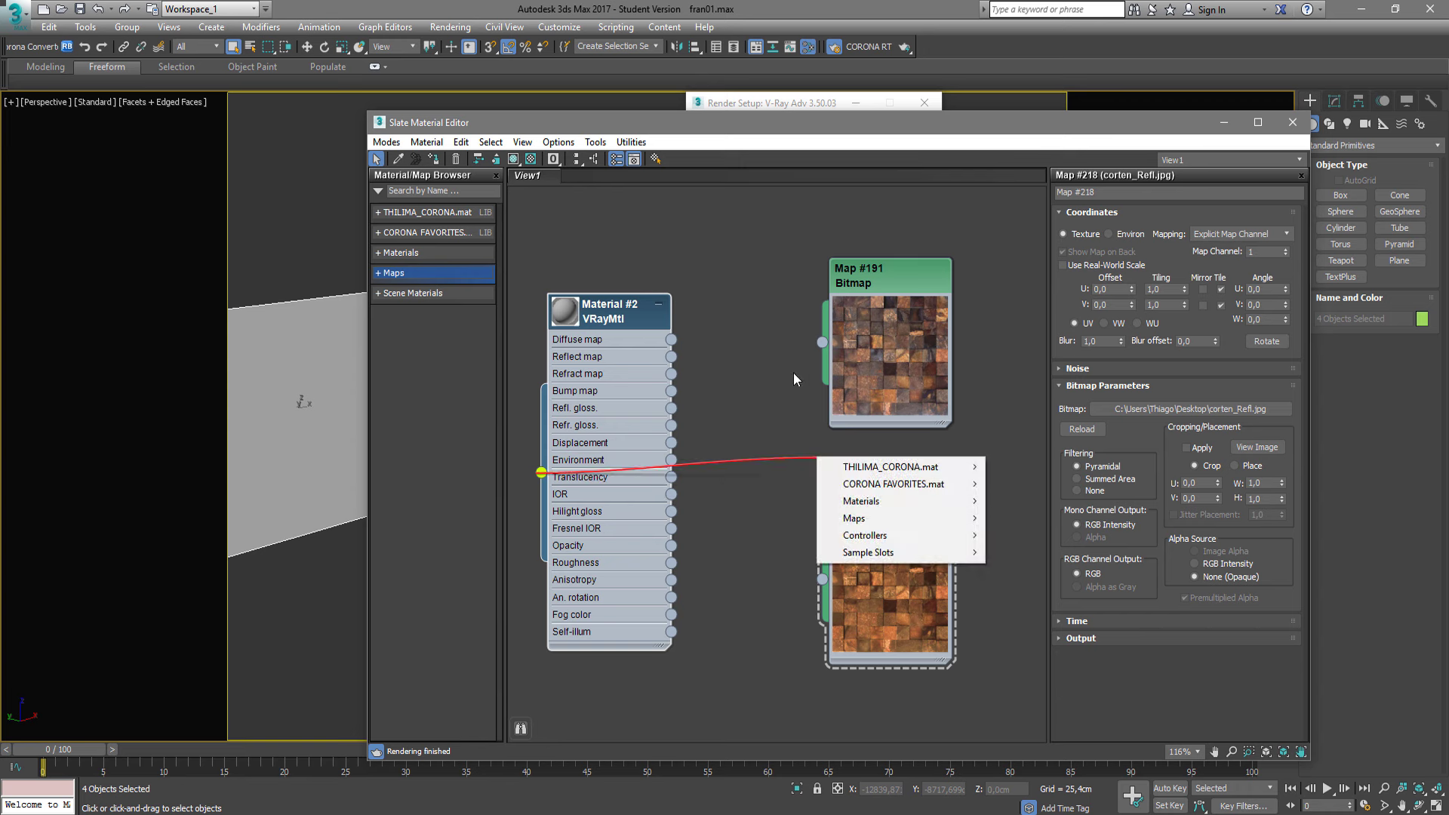
Link Material #2 as an instance into Override mtl, then switch the override off.
left_click(794, 373)
left_click_drag(931, 125, 911, 537)
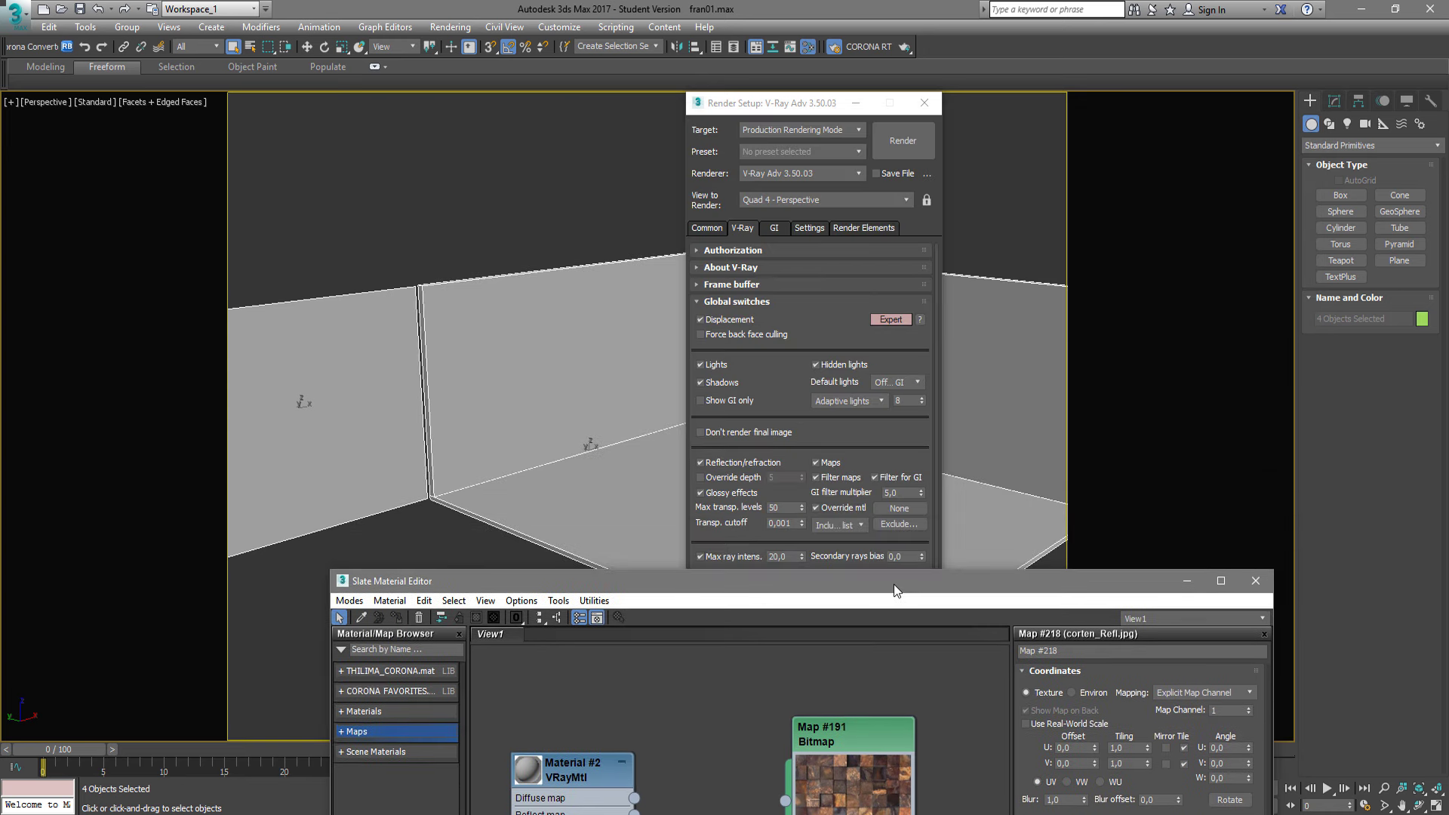
left_click_drag(582, 764, 741, 673)
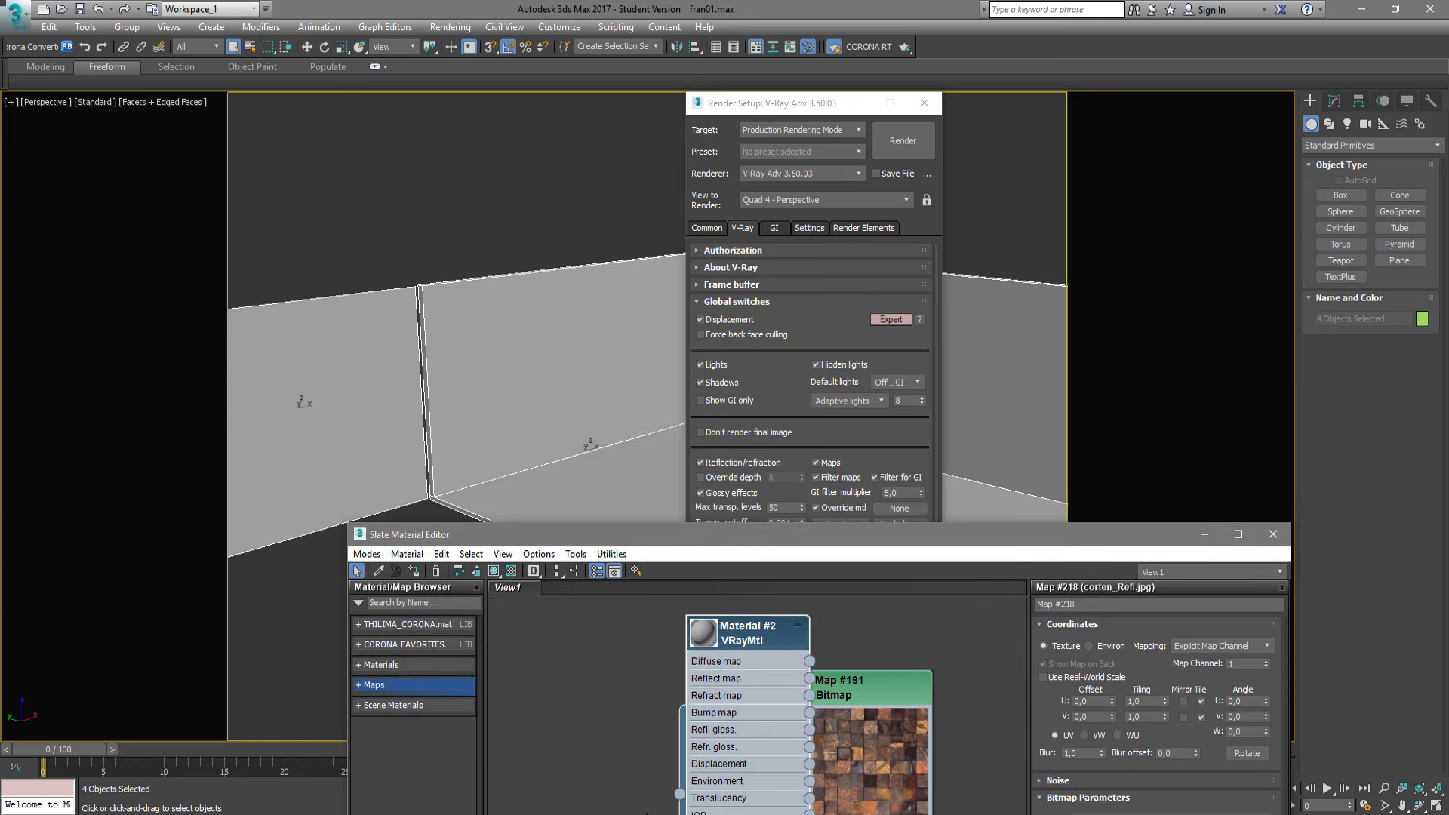
mouse_move(679, 794)
left_mouse_down()
mouse_move(711, 778)
mouse_move(885, 506)
left_mouse_up()
left_click(790, 467)
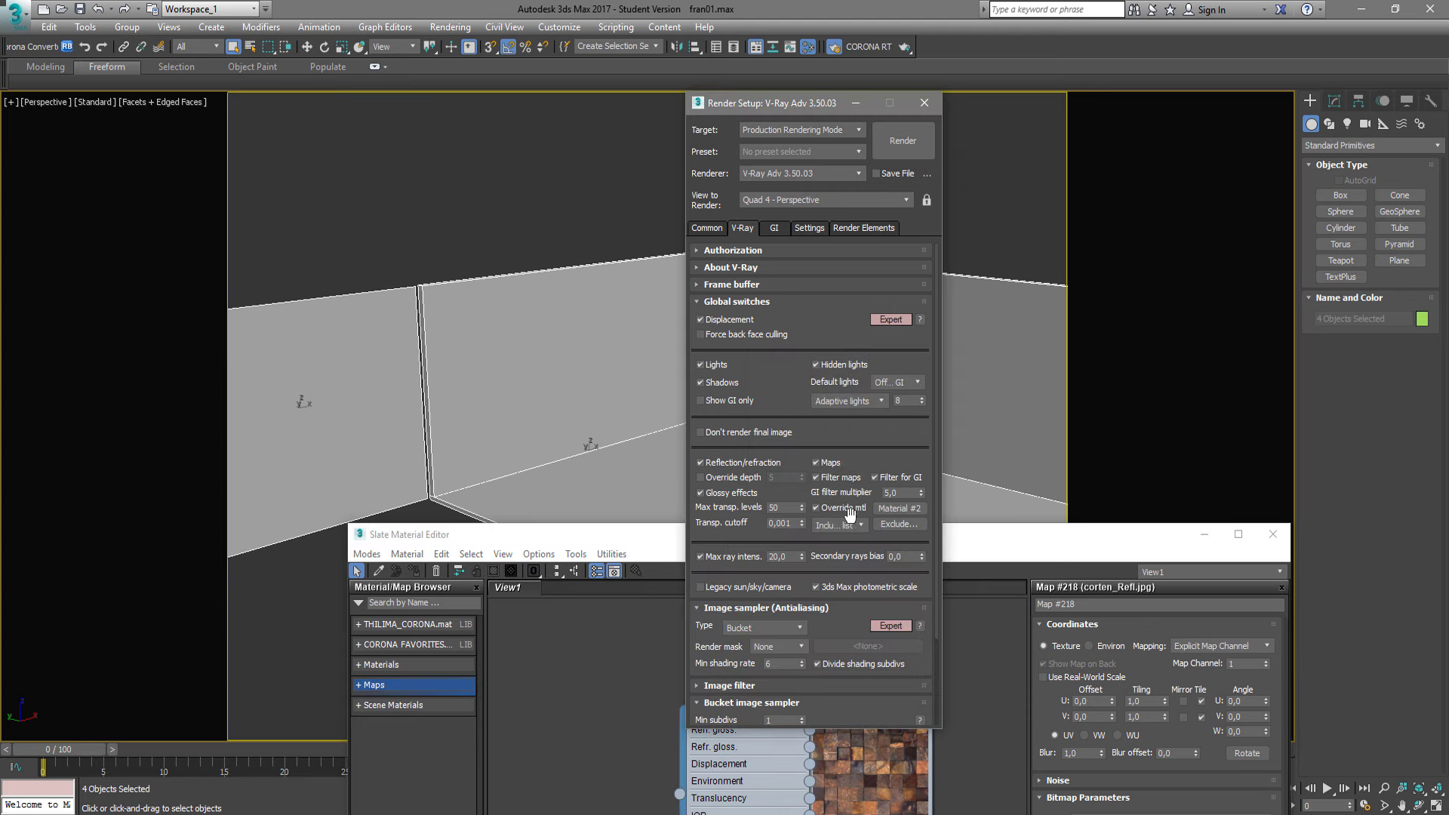
left_click(842, 507)
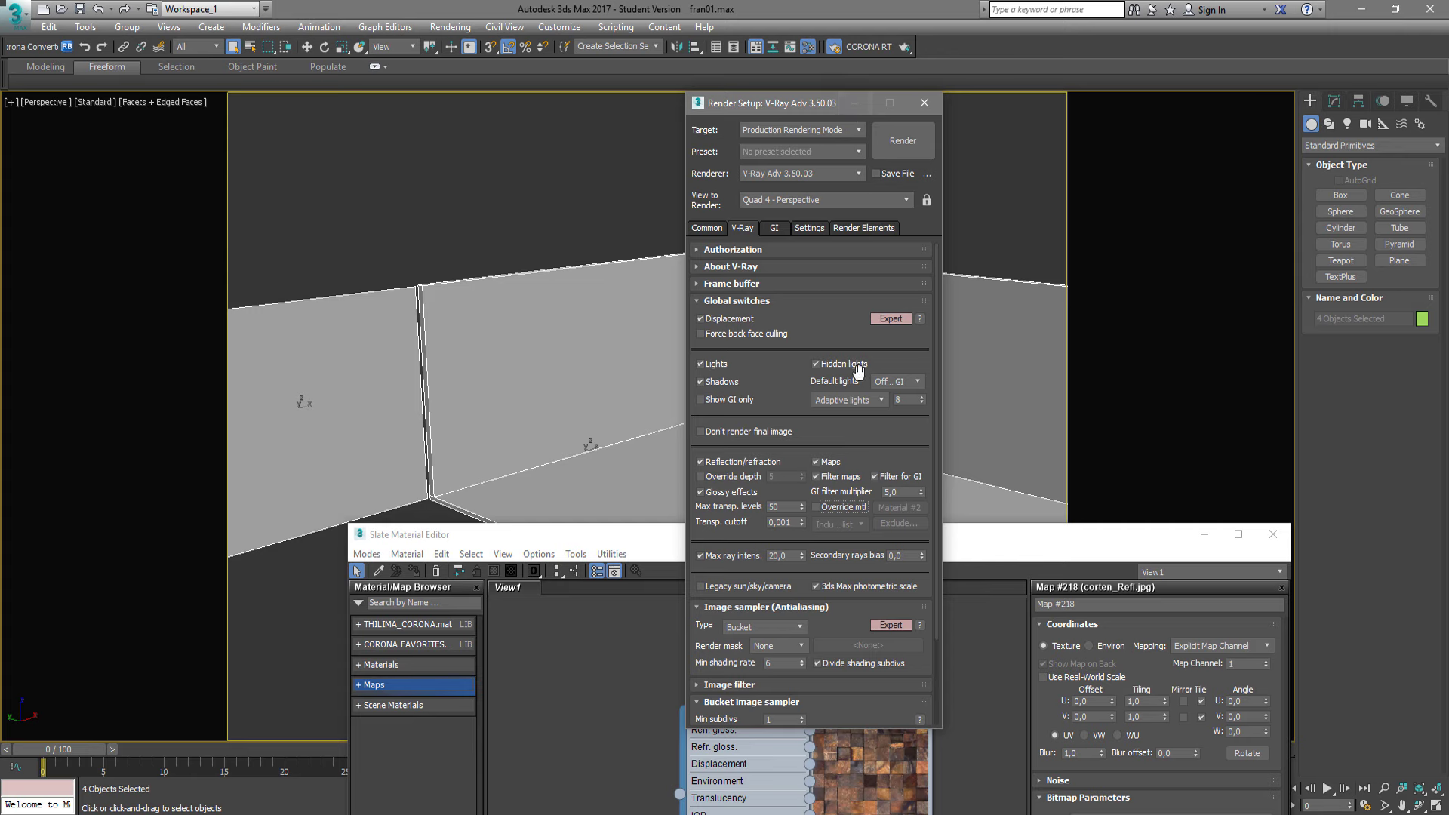
Load the verylow render preset with all categories and close Render Setup.
left_click(852, 148)
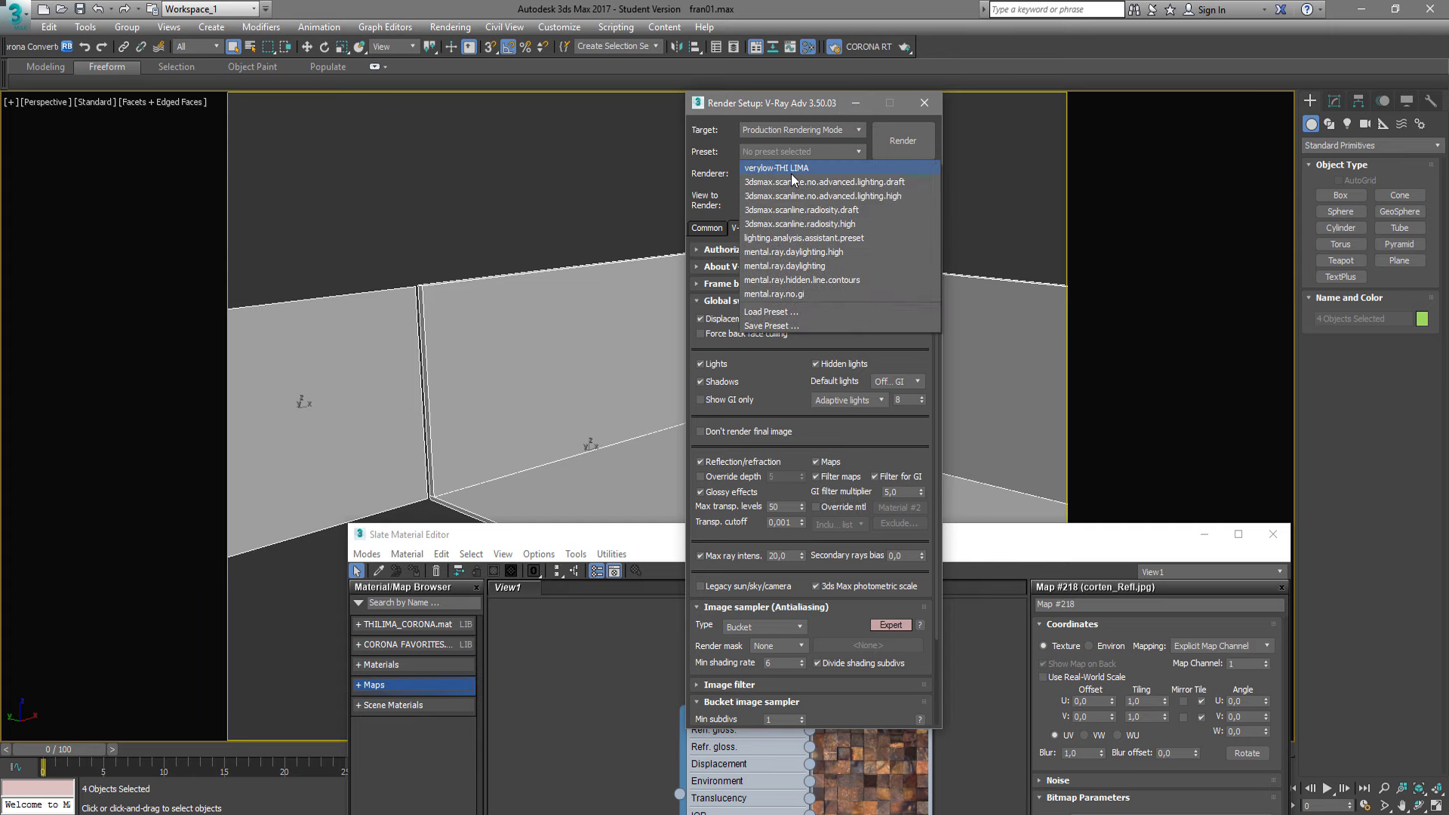
left_click(785, 168)
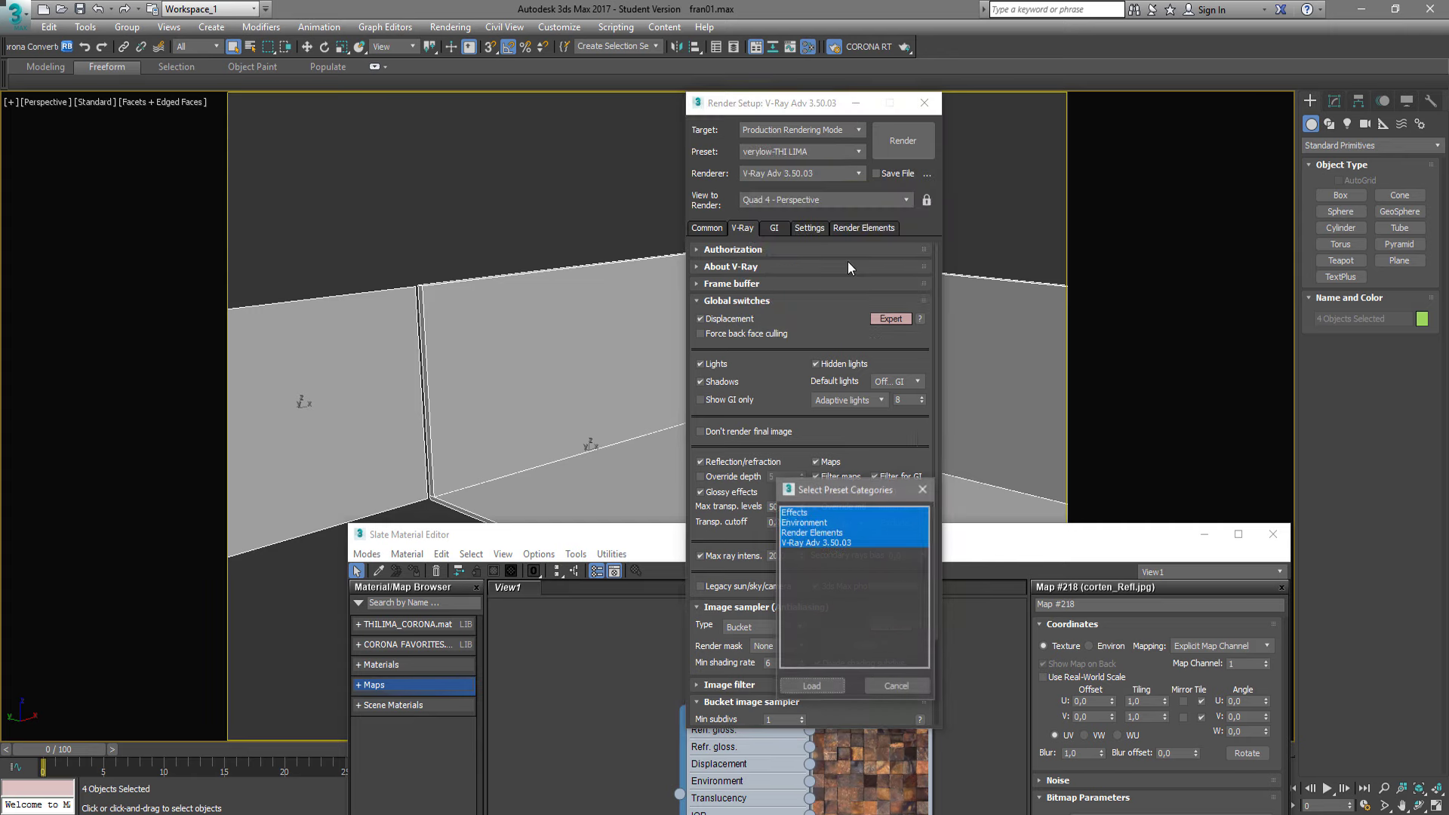
left_click(812, 685)
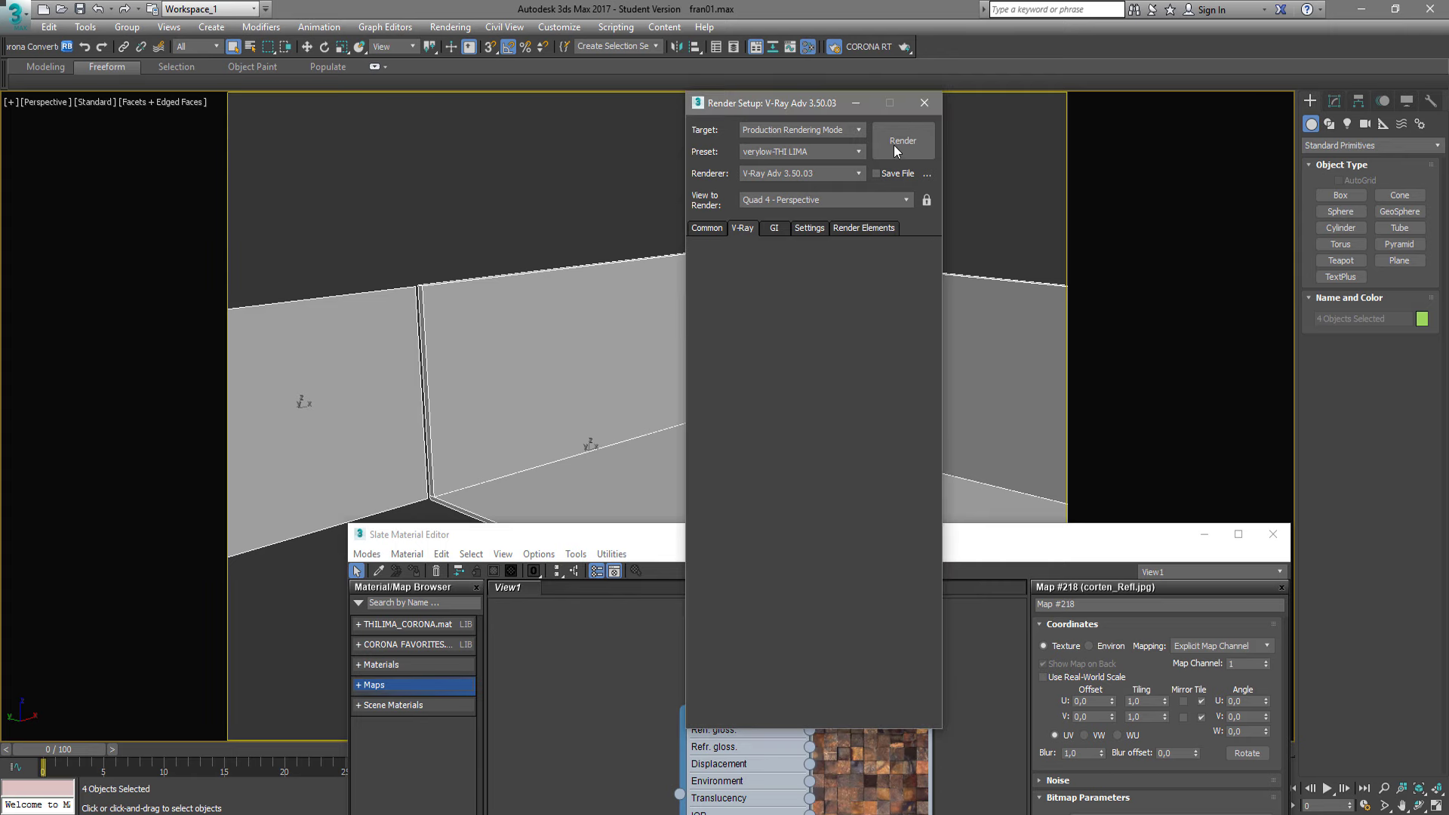
left_click(924, 102)
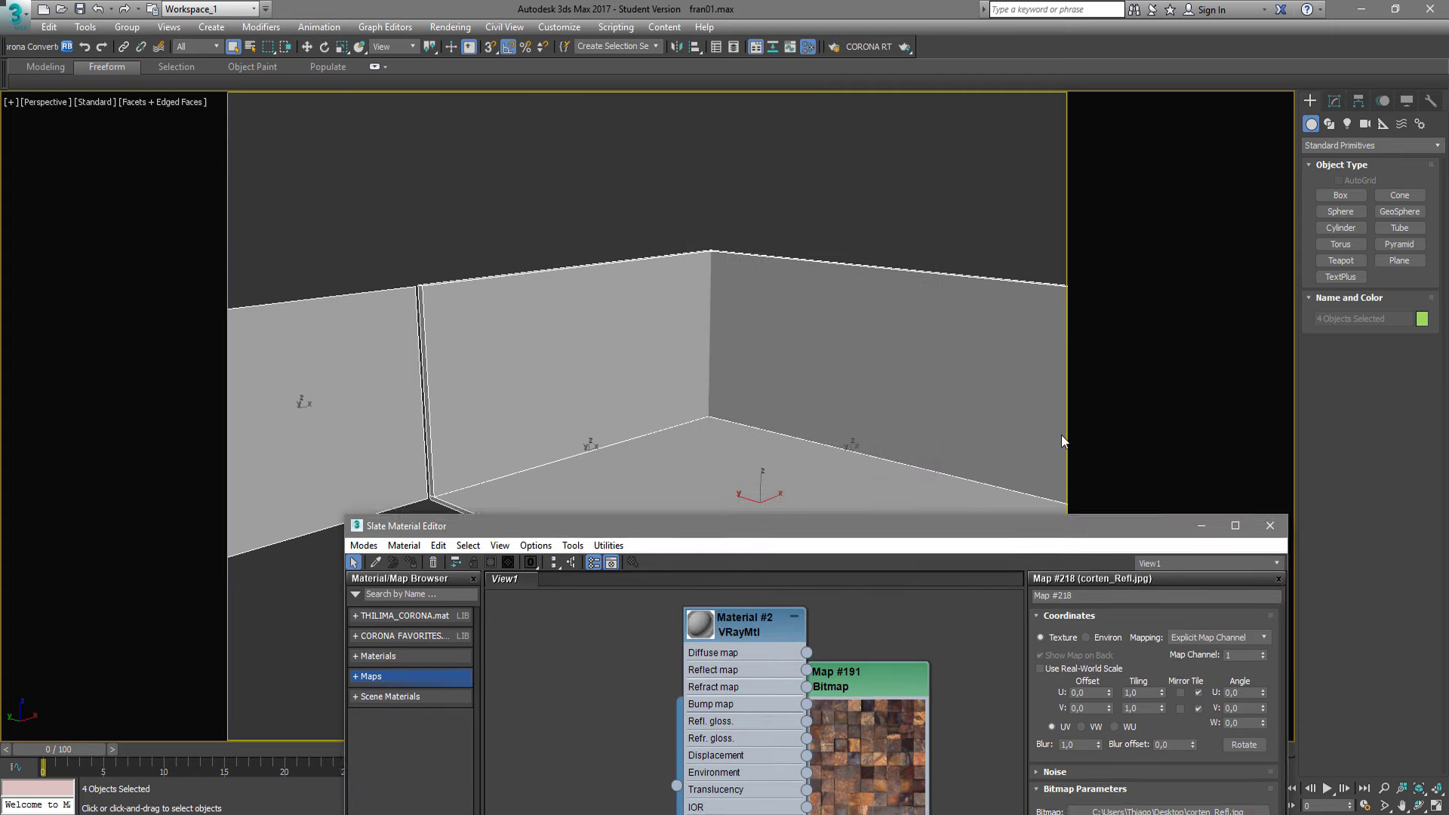
Reposition the Material #2 node, close the Slate editor and deselect the room objects.
left_click_drag(1080, 542, 1057, 183)
left_click_drag(745, 345, 640, 416)
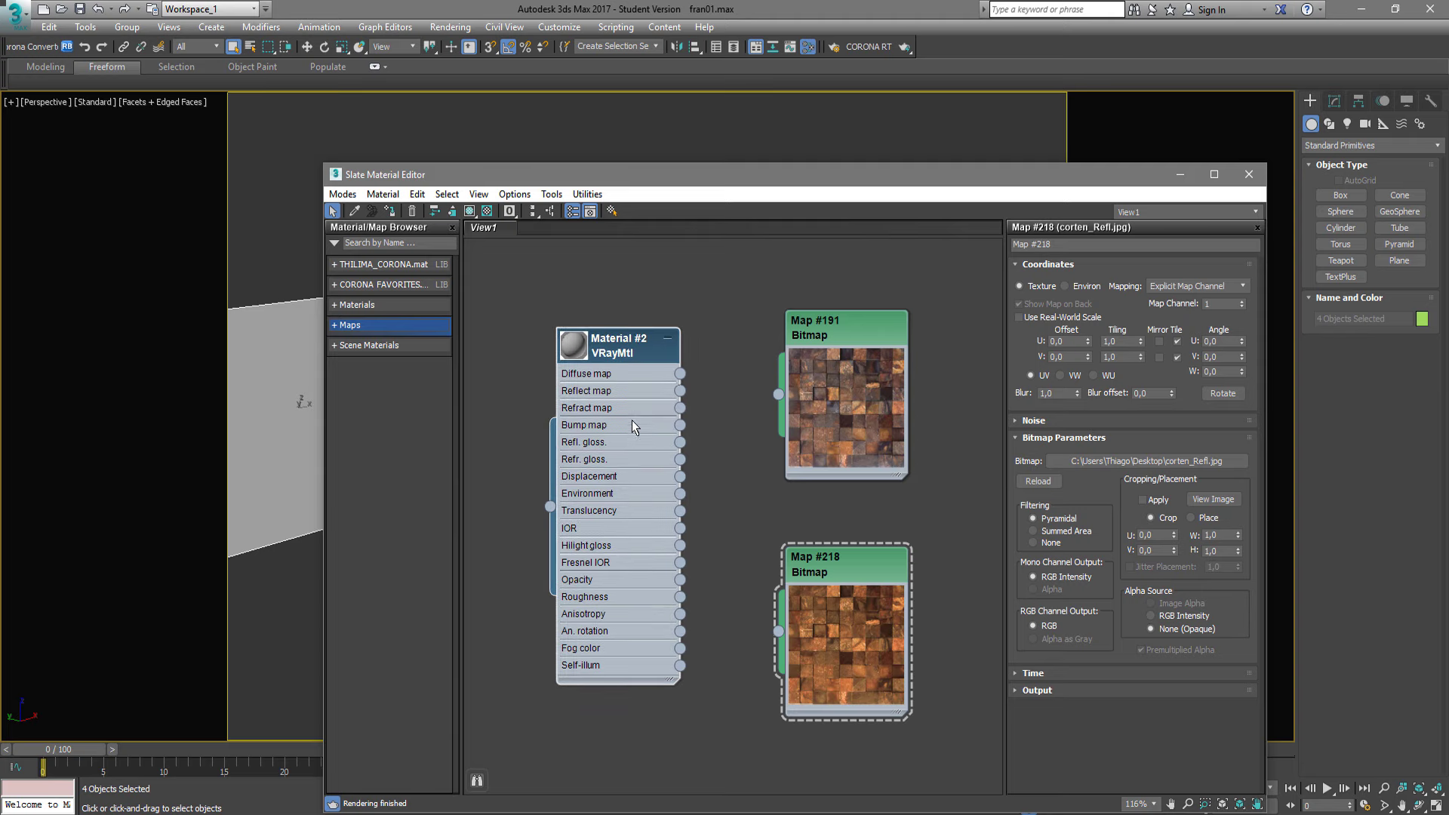
left_click(1249, 177)
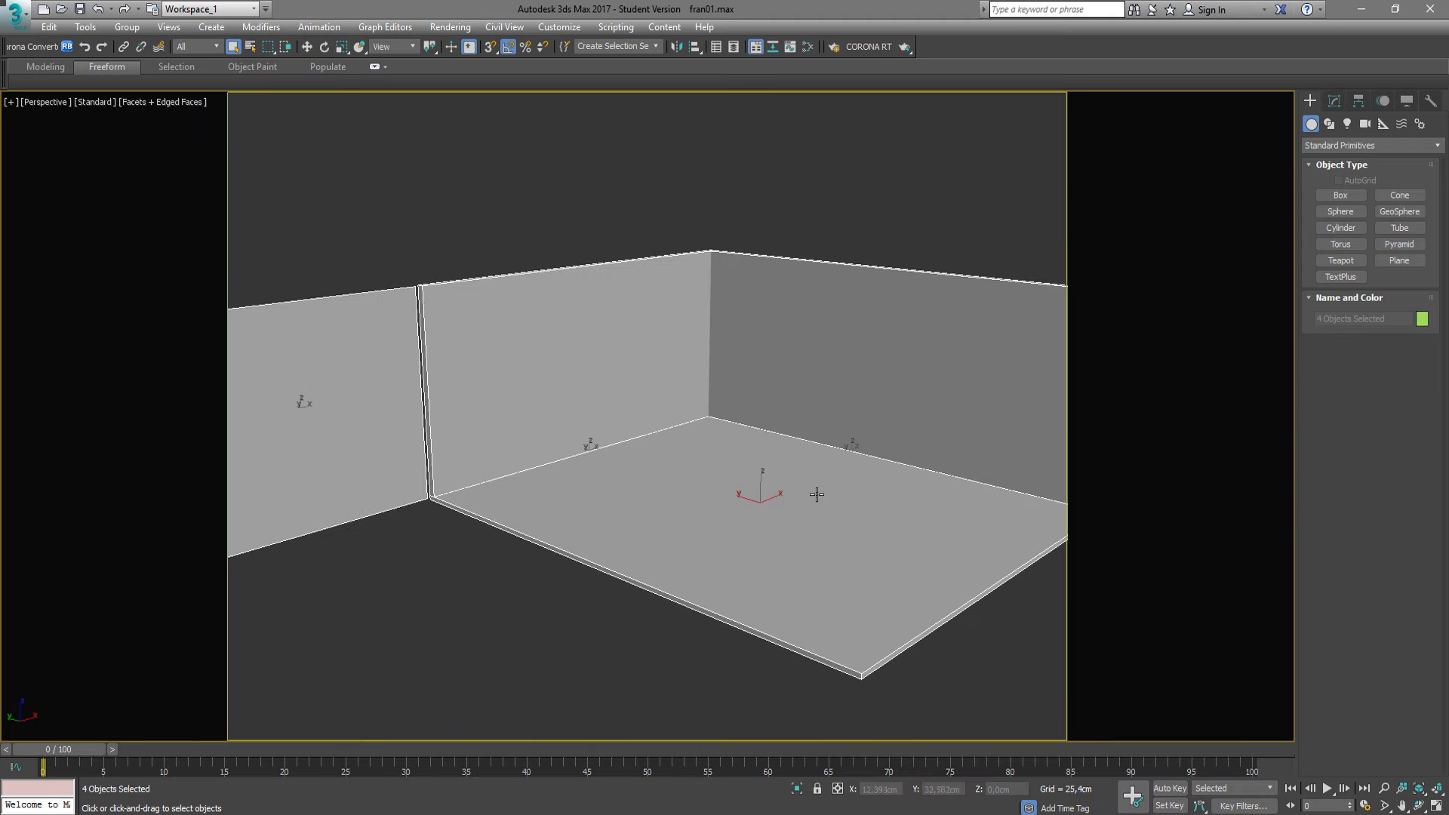
left_click(973, 197)
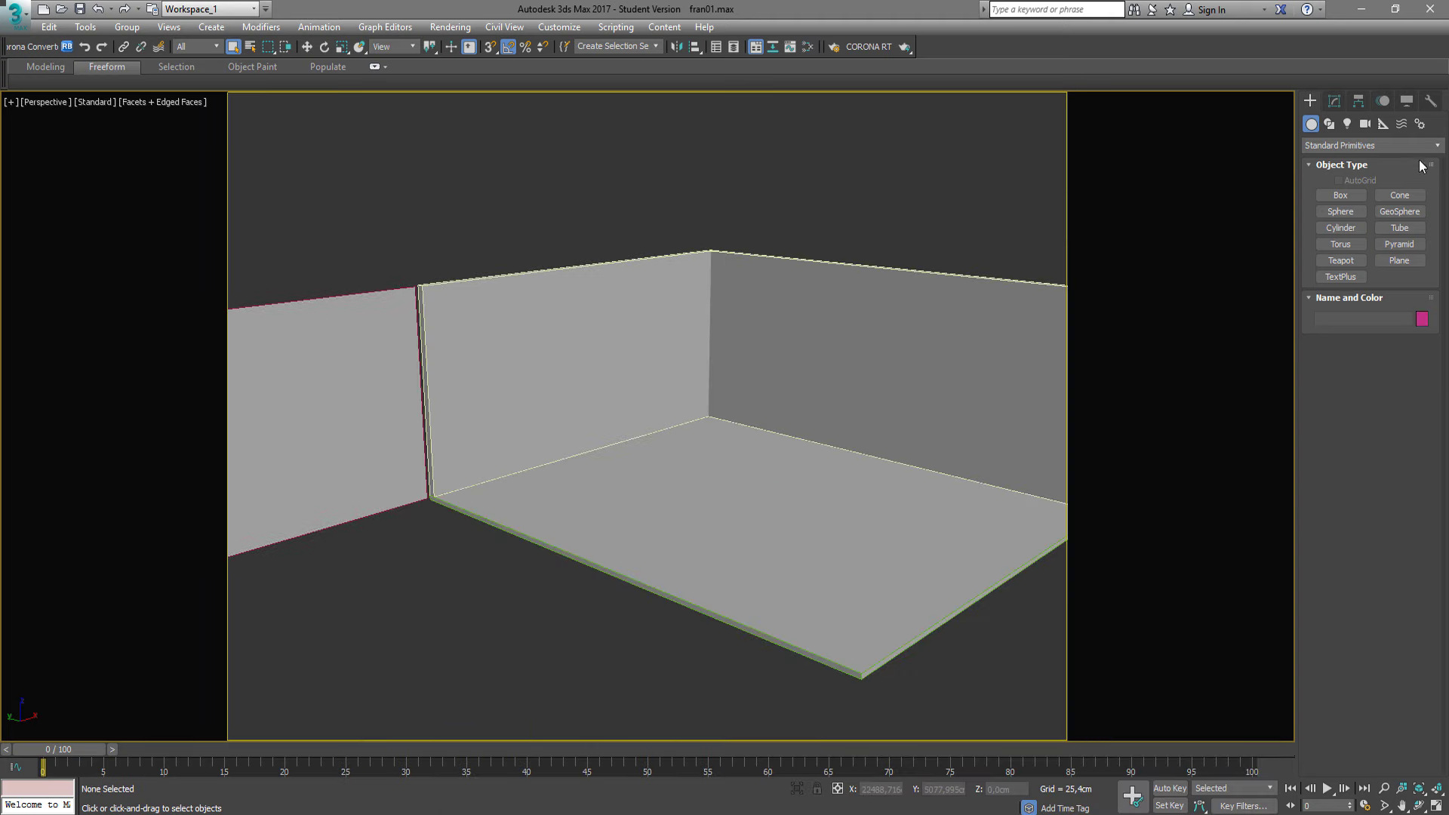
Place a VRaySun with its target inside the room and answer the VRaySky prompt.
left_click(1347, 126)
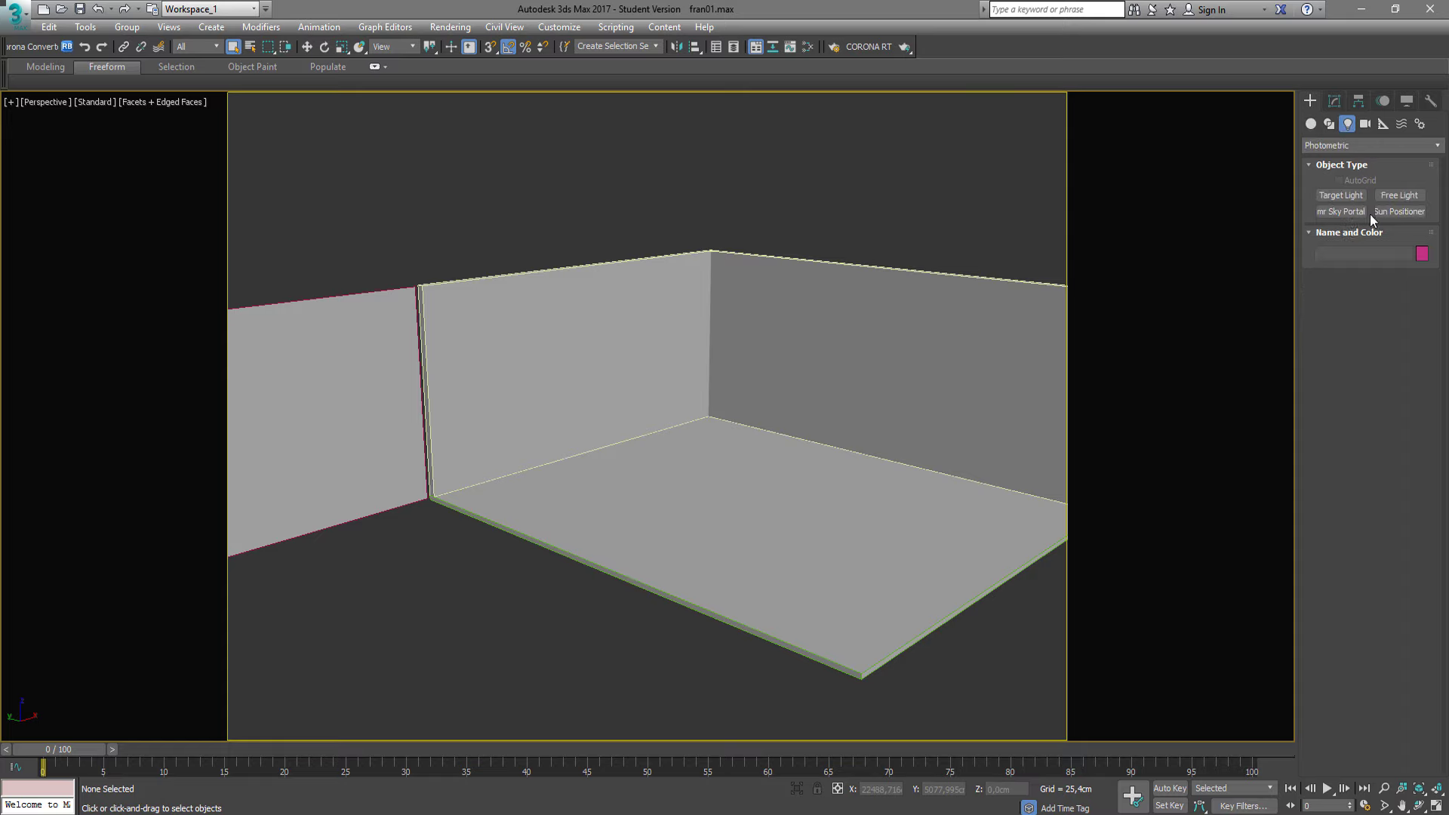
left_click(1354, 146)
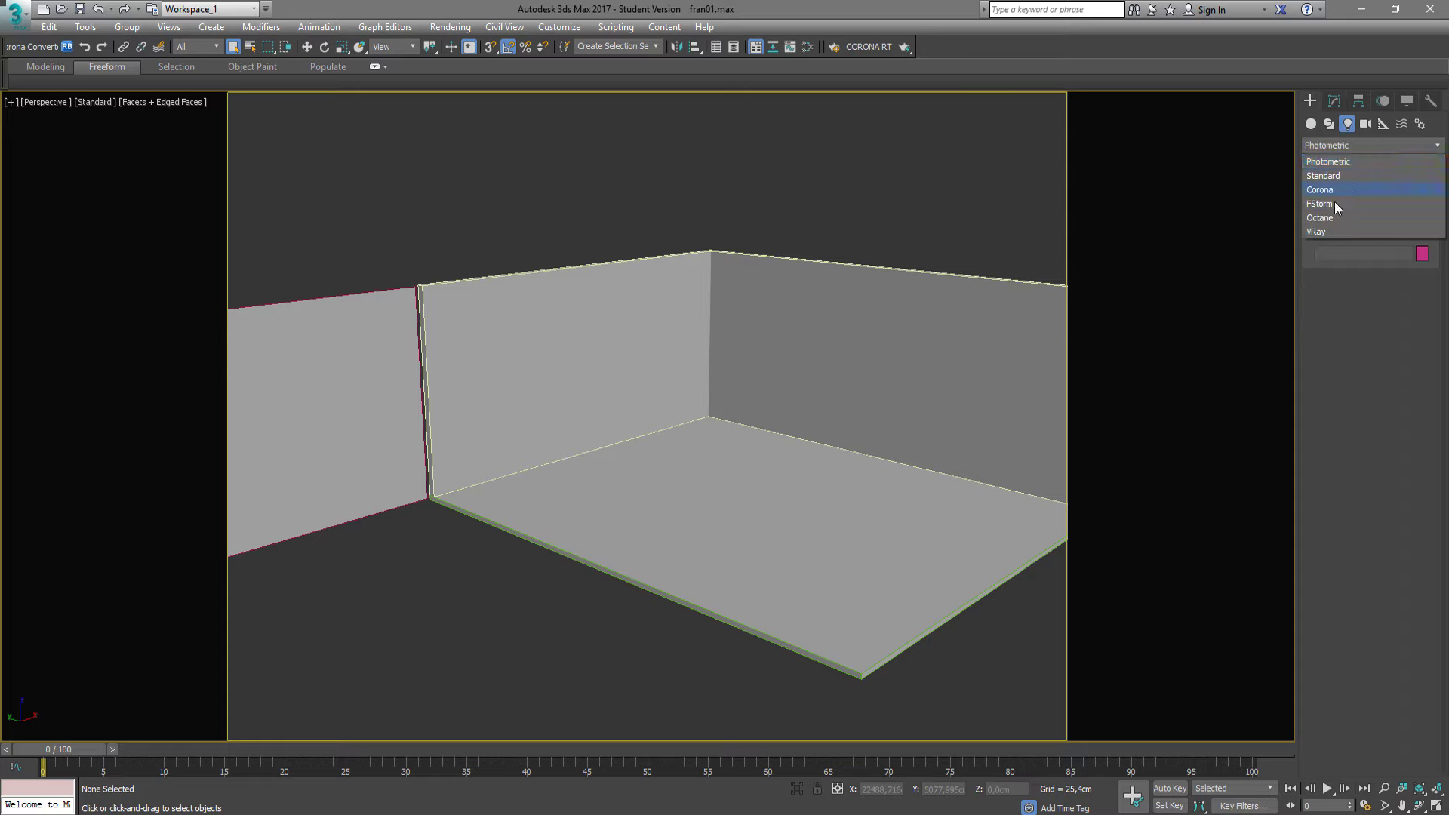
left_click(1335, 233)
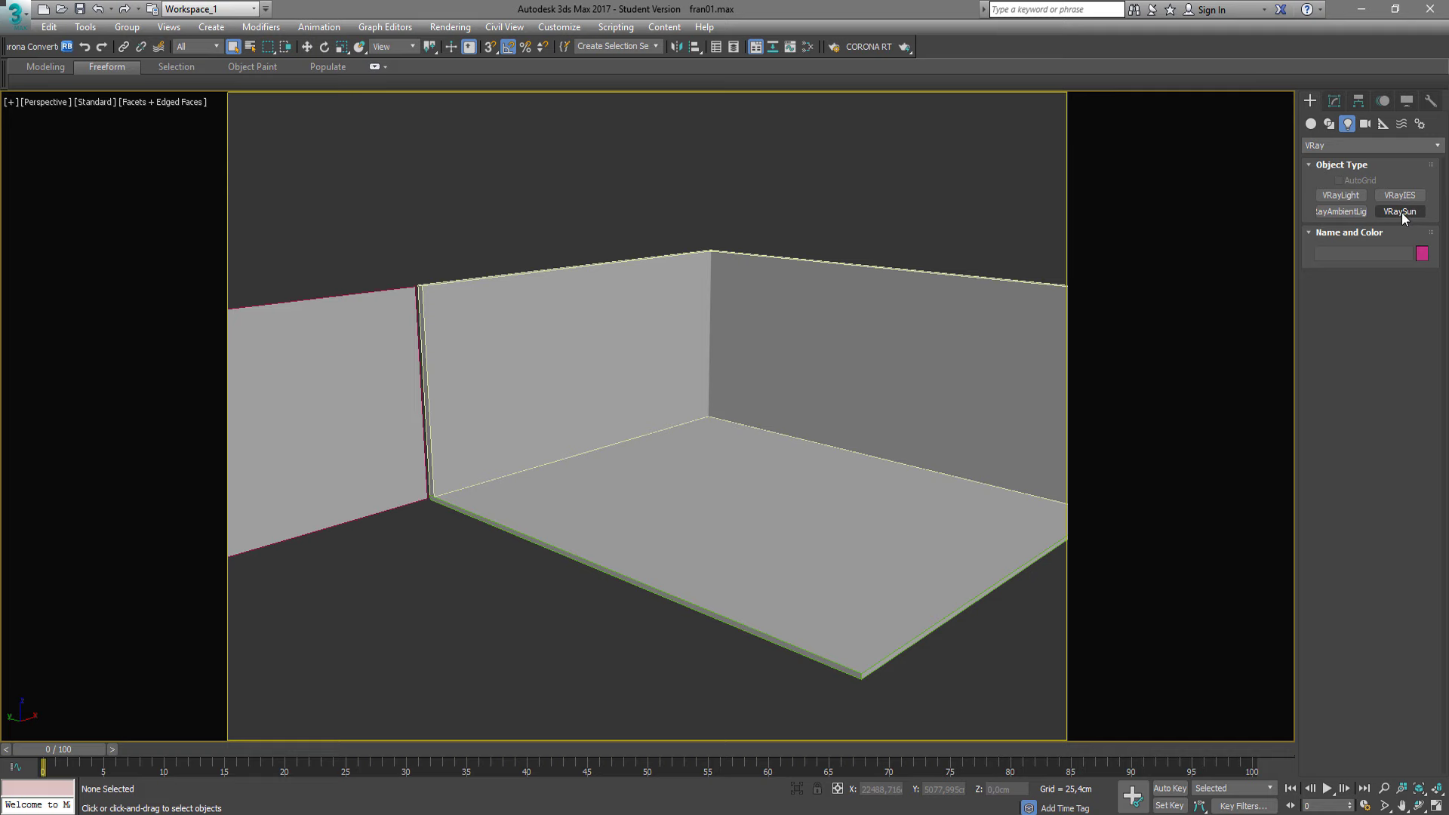
left_click(1401, 212)
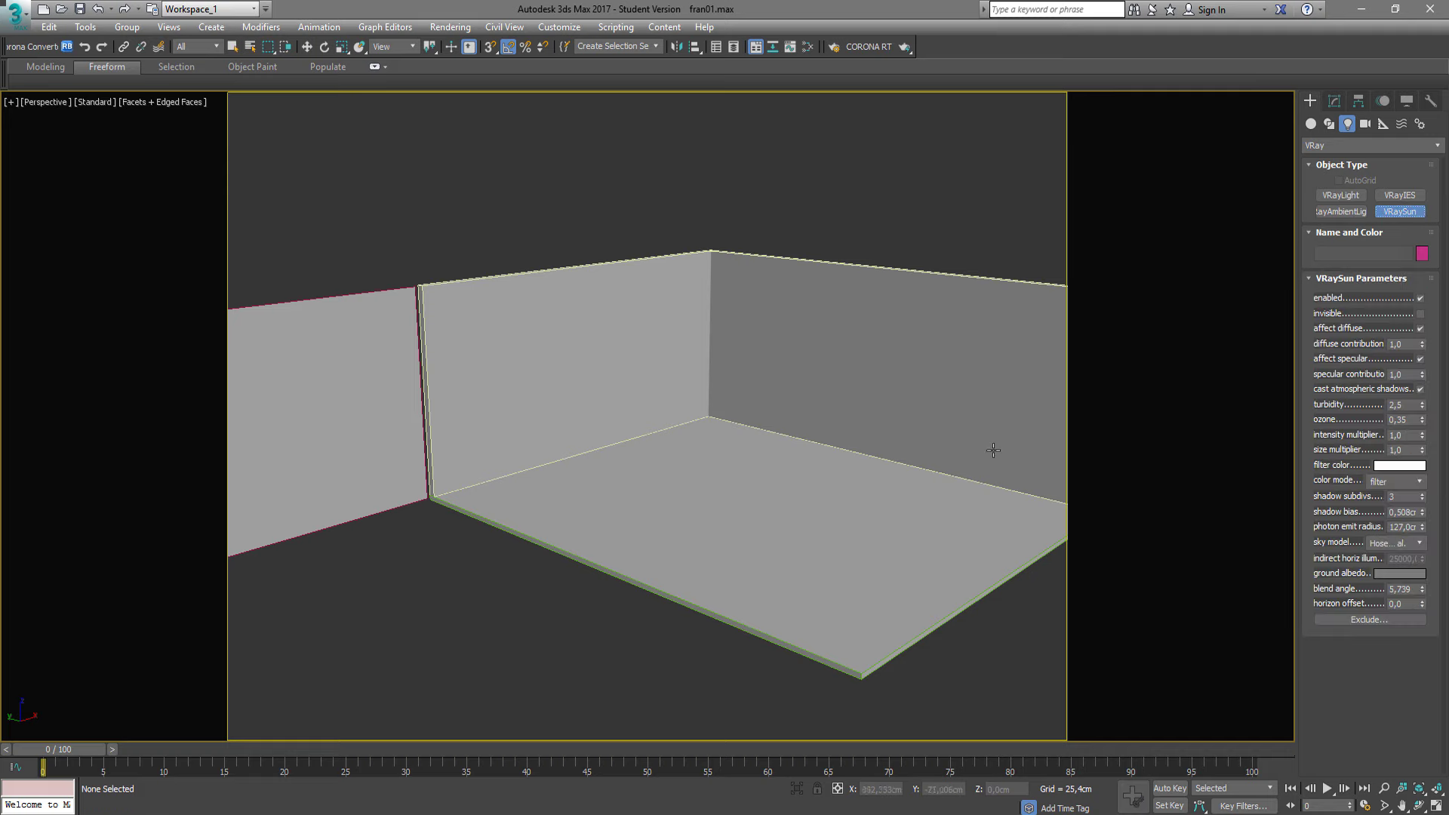
mouse_move(993, 452)
middle_mouse_down("alt")
mouse_move(885, 463)
mouse_move(1069, 445)
middle_mouse_up("alt")
left_click_drag(1069, 446, 439, 473)
left_click(743, 478)
Raise the sun high above the walls and select the wall Box002.
key("w")
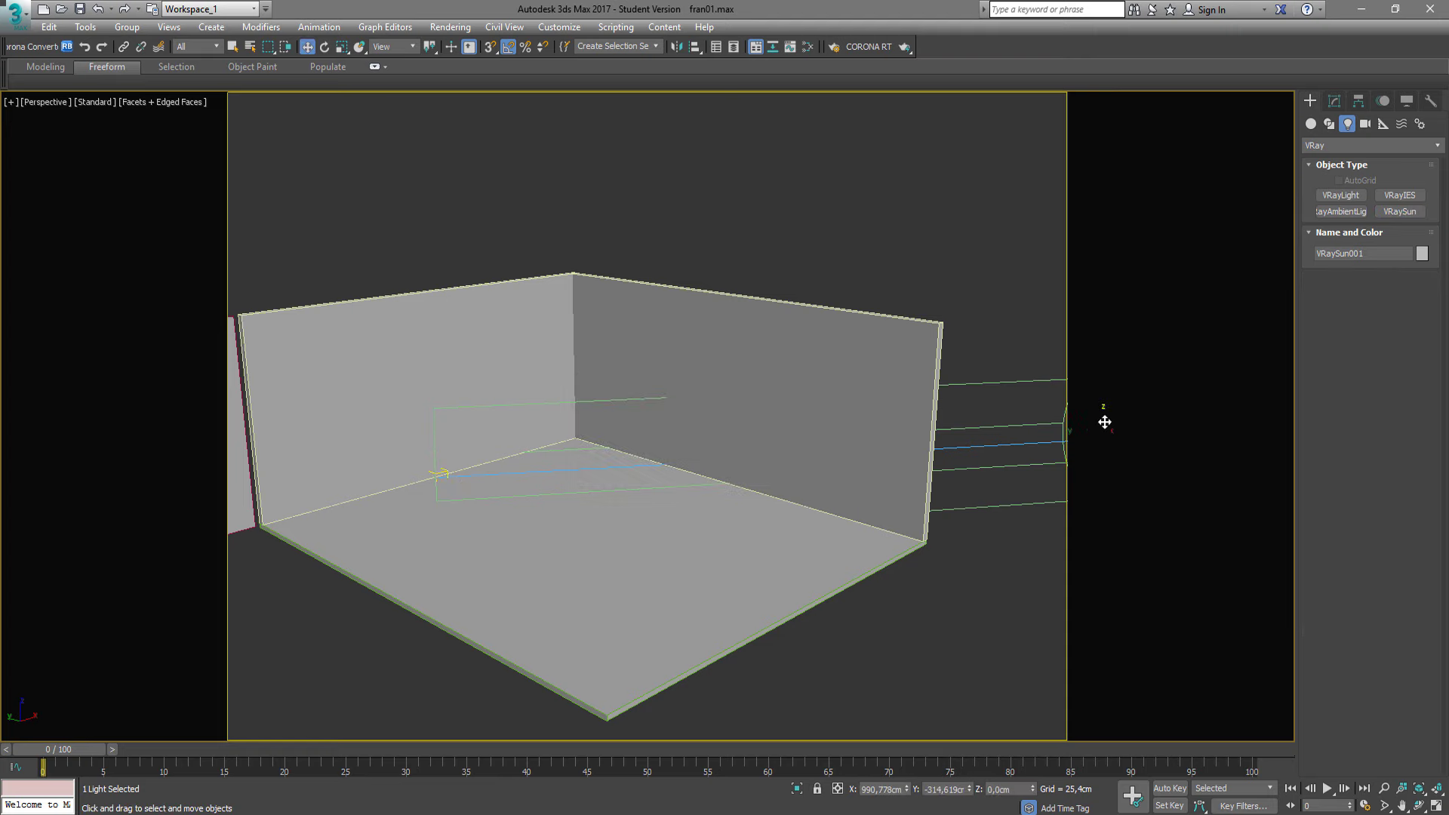
left_click_drag(1104, 421, 1068, 192)
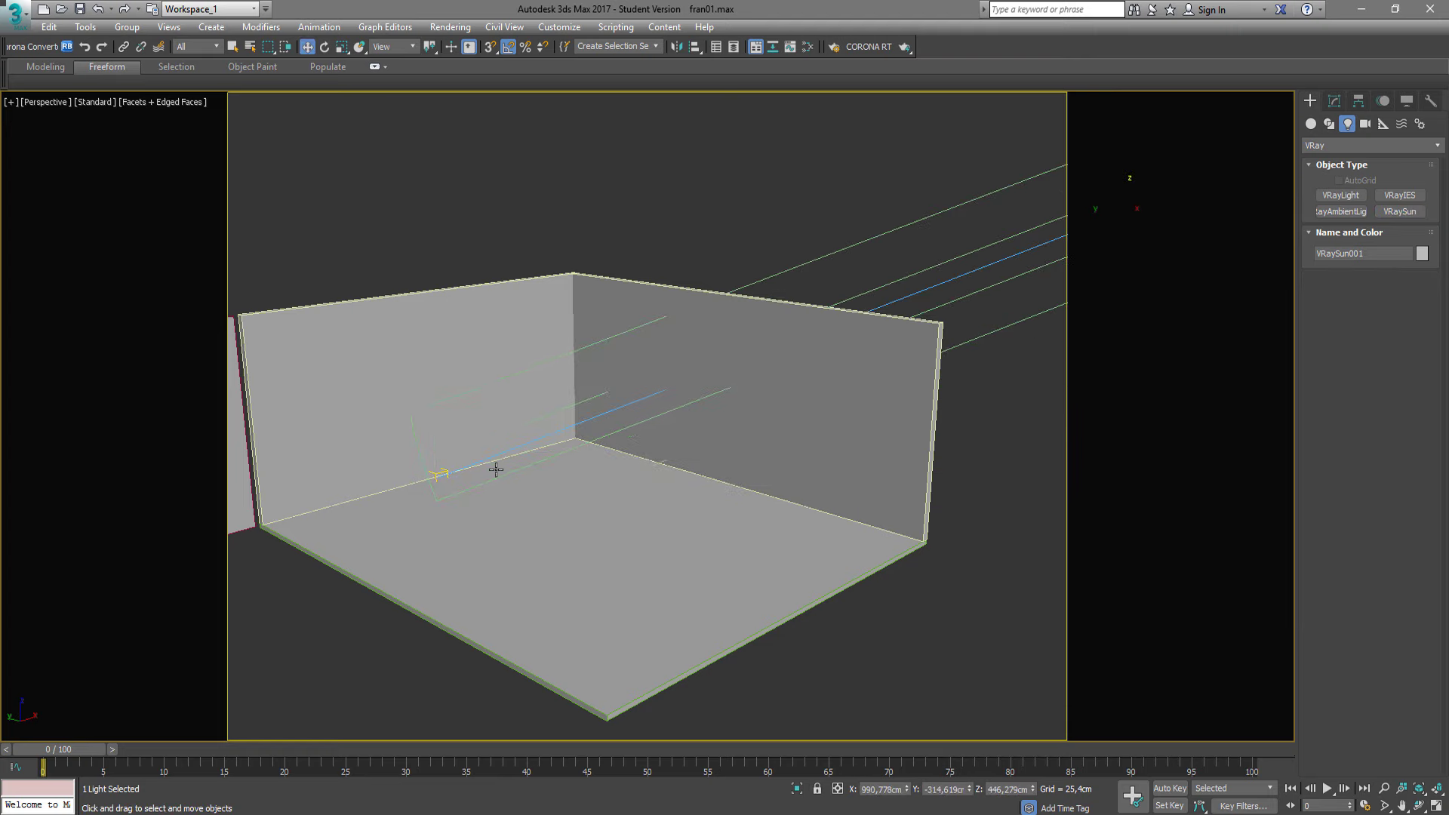
middle_click_drag(446, 498, 478, 477, "alt")
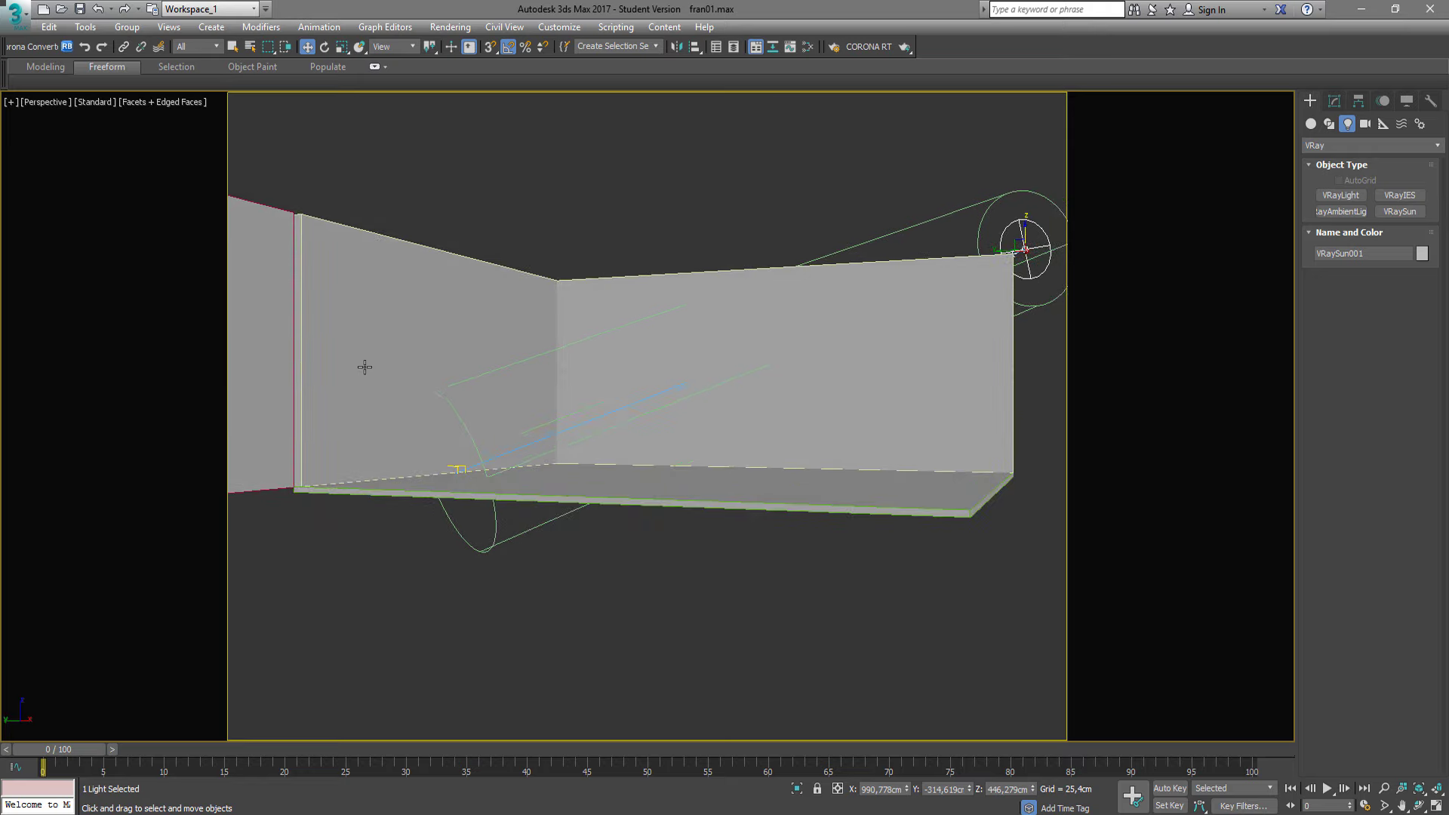
left_click(479, 309)
mouse_move(485, 407)
middle_mouse_down("alt")
mouse_move(799, 446)
mouse_move(731, 530)
mouse_move(917, 296)
middle_mouse_up("alt")
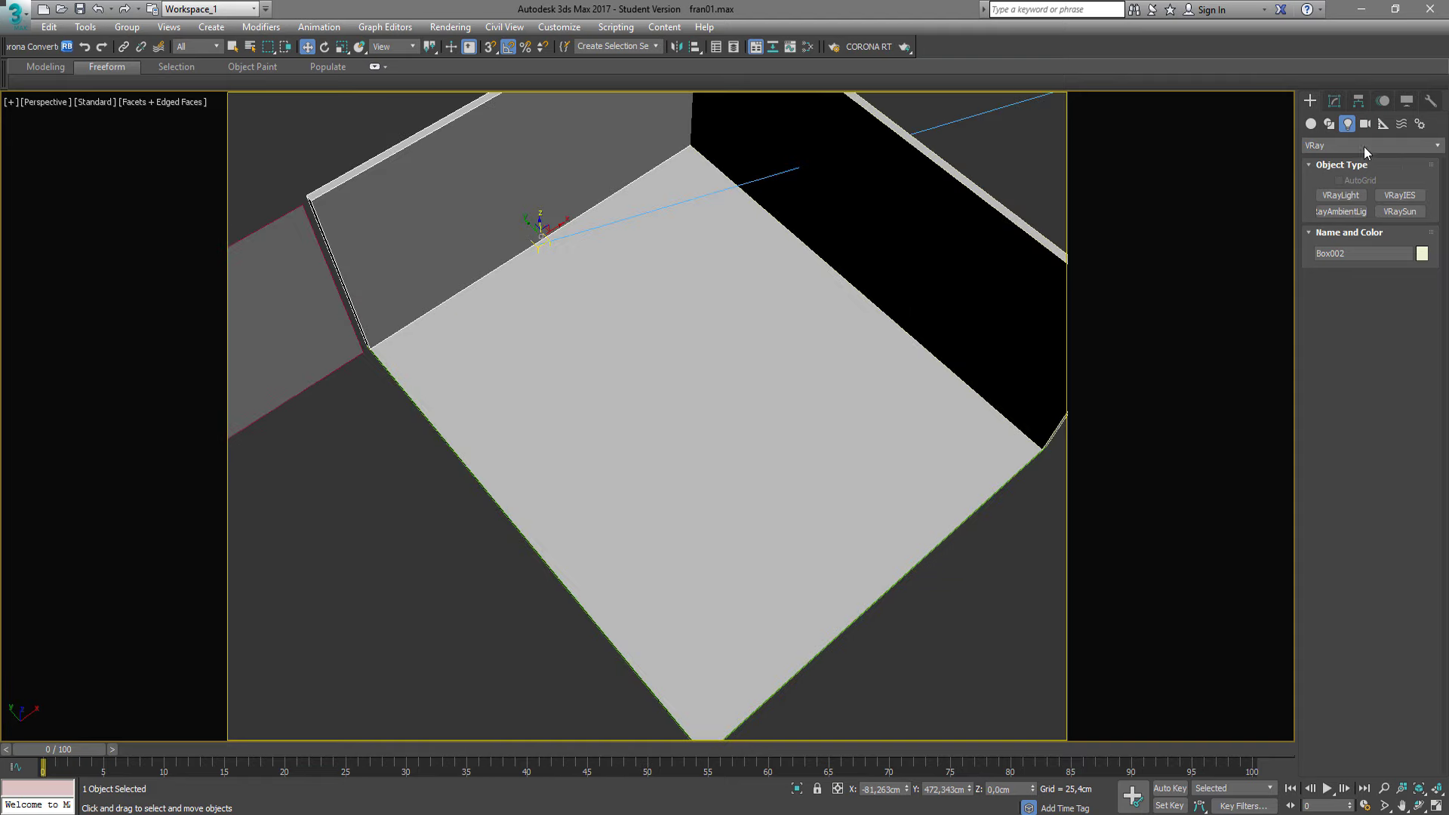
Create a targeted physical camera aimed at the room walls.
left_click(1365, 123)
left_click(1356, 193)
left_click_drag(485, 581, 526, 262)
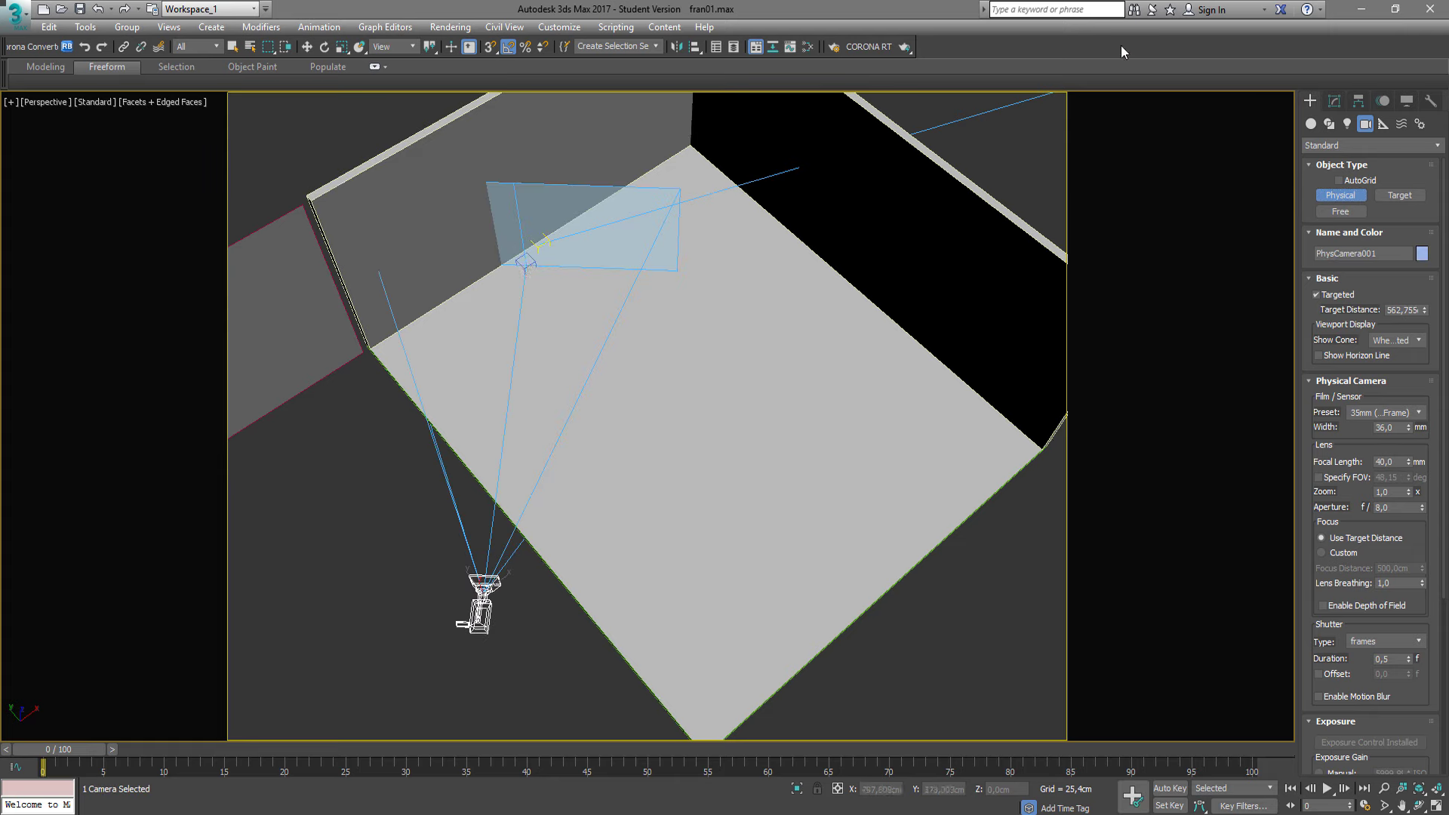
View through PhysCamera001 and orbit it to frame the wall corner with ceiling and floor.
key("c")
mouse_move(539, 303)
middle_mouse_down("alt")
mouse_move(543, 458)
mouse_move(582, 630)
middle_mouse_up("alt")
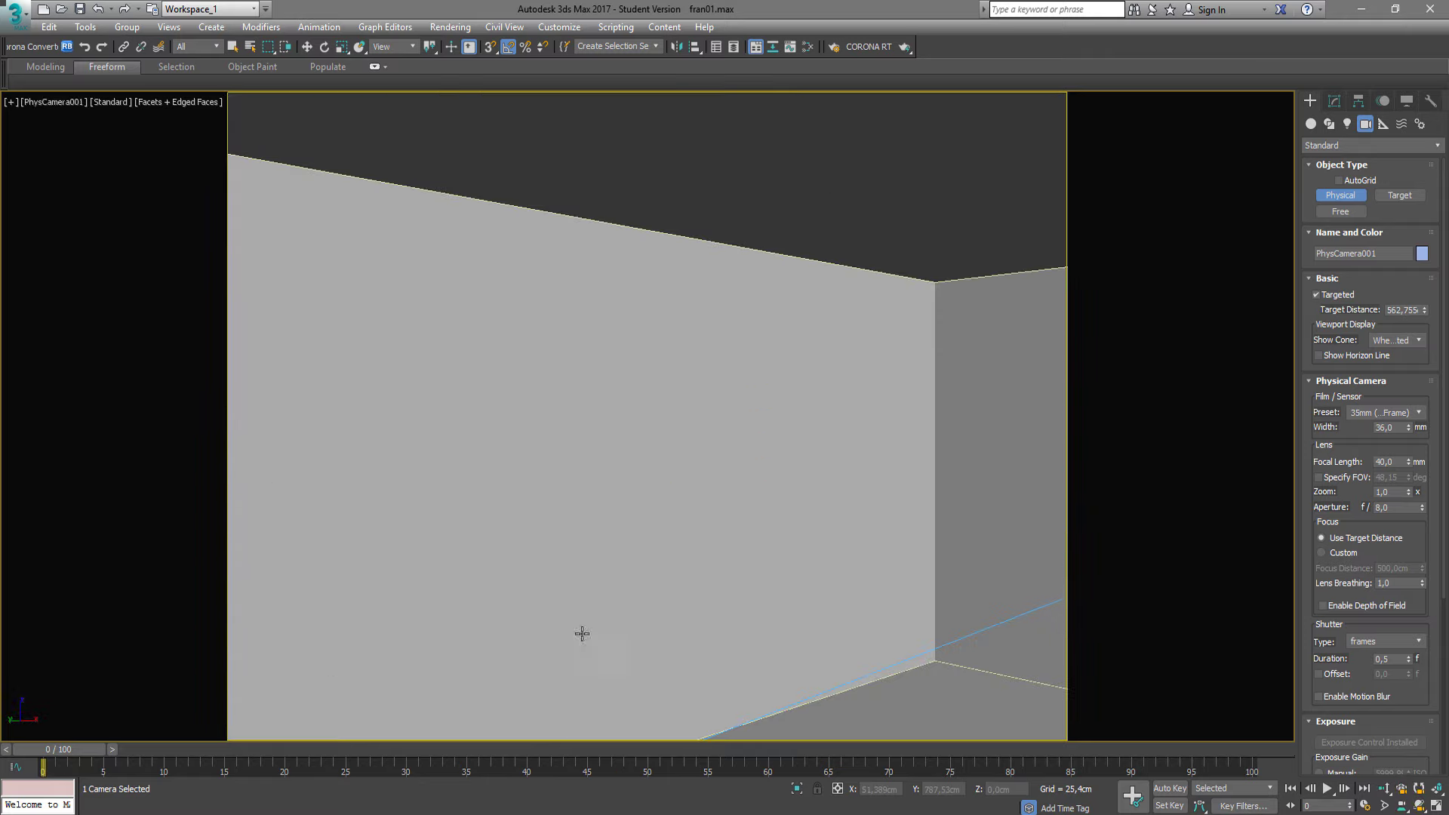
left_click(1419, 805)
mouse_move(803, 473)
left_mouse_down()
mouse_move(789, 450)
mouse_move(818, 510)
mouse_move(857, 430)
mouse_move(852, 464)
mouse_move(877, 446)
mouse_move(905, 372)
left_mouse_up()
key("Escape")
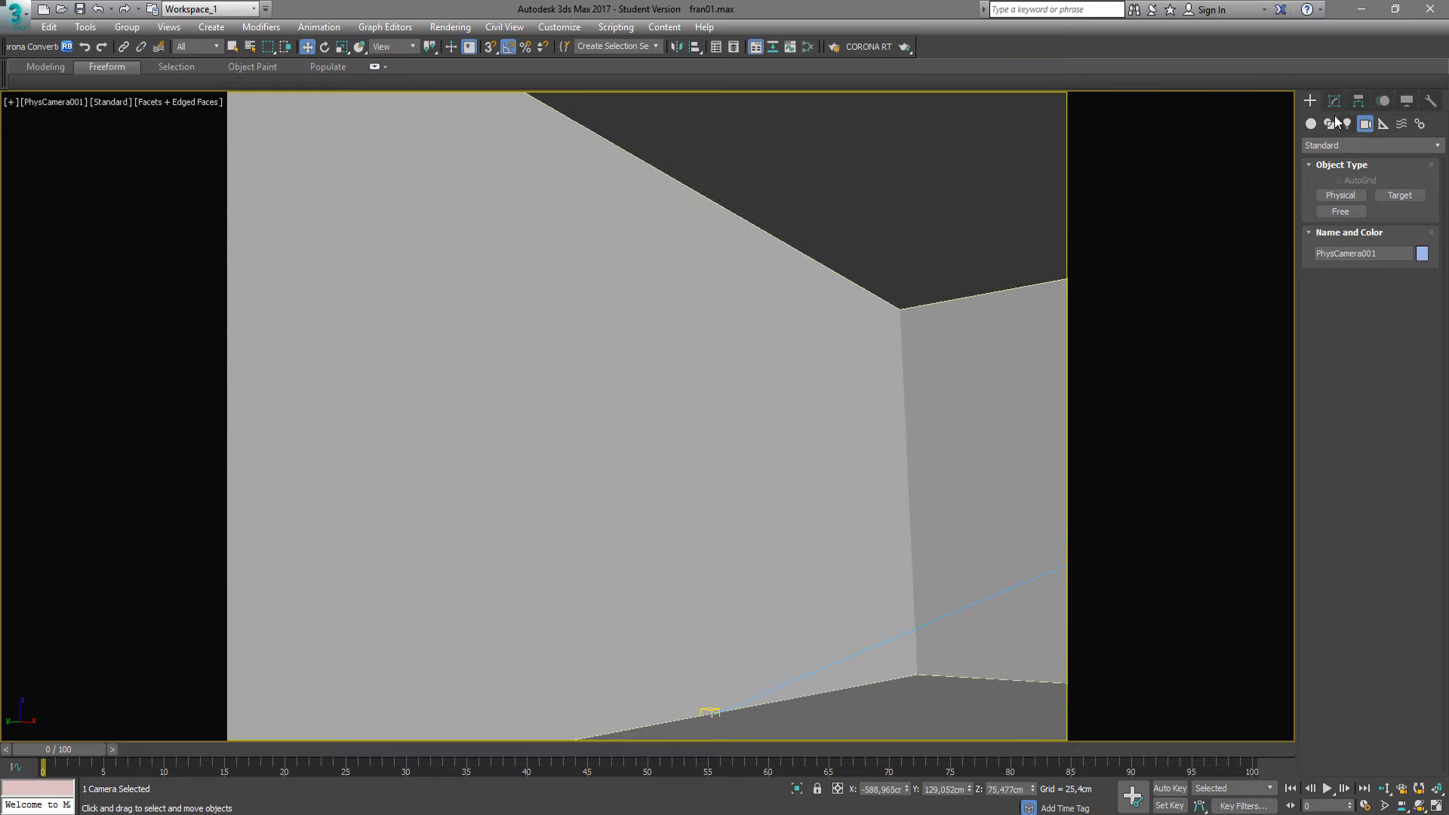
left_click(1333, 101)
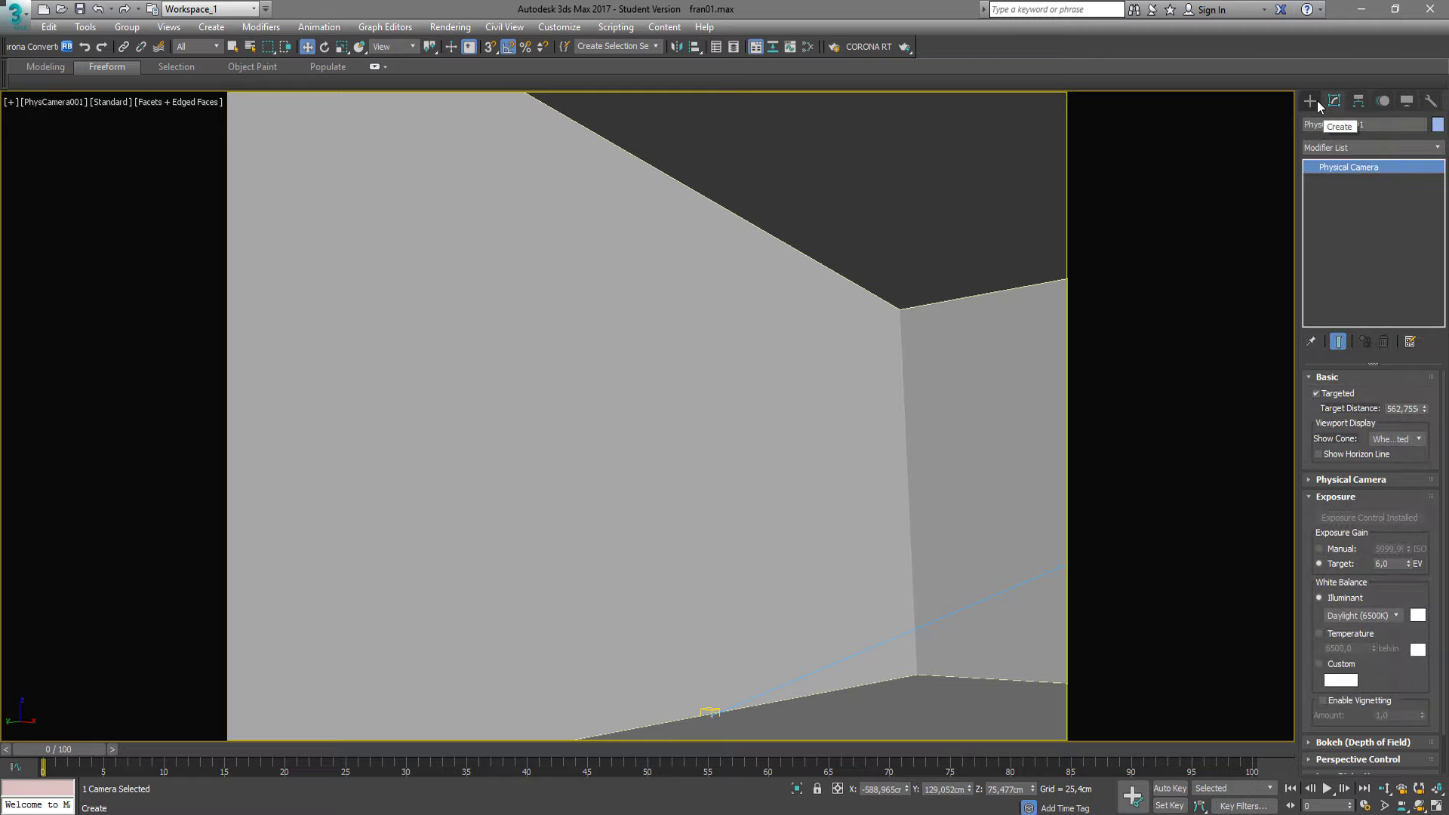
left_click(1310, 101)
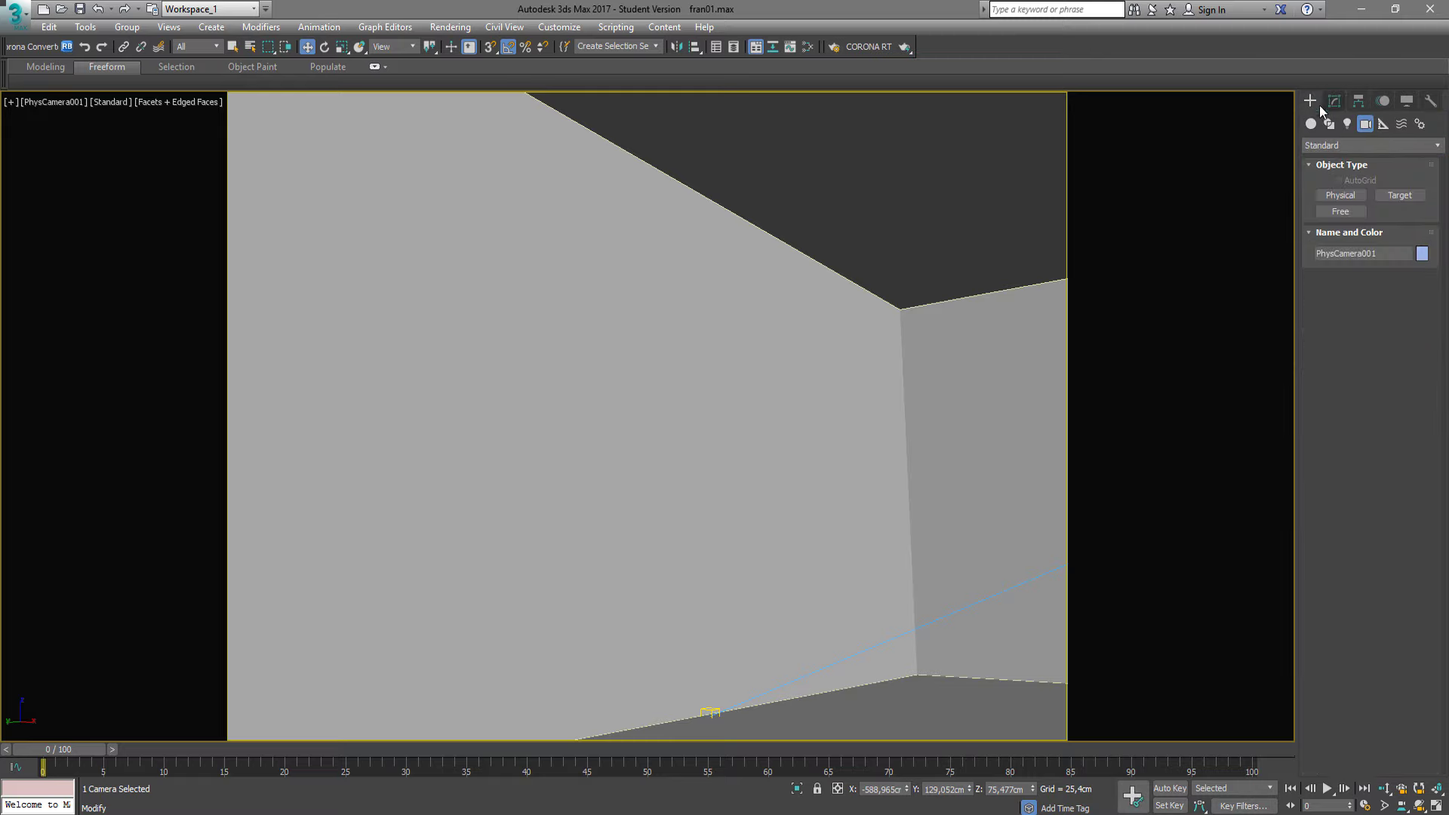
Render the camera view with V-Ray and move the frame buffer aside.
left_click(904, 48)
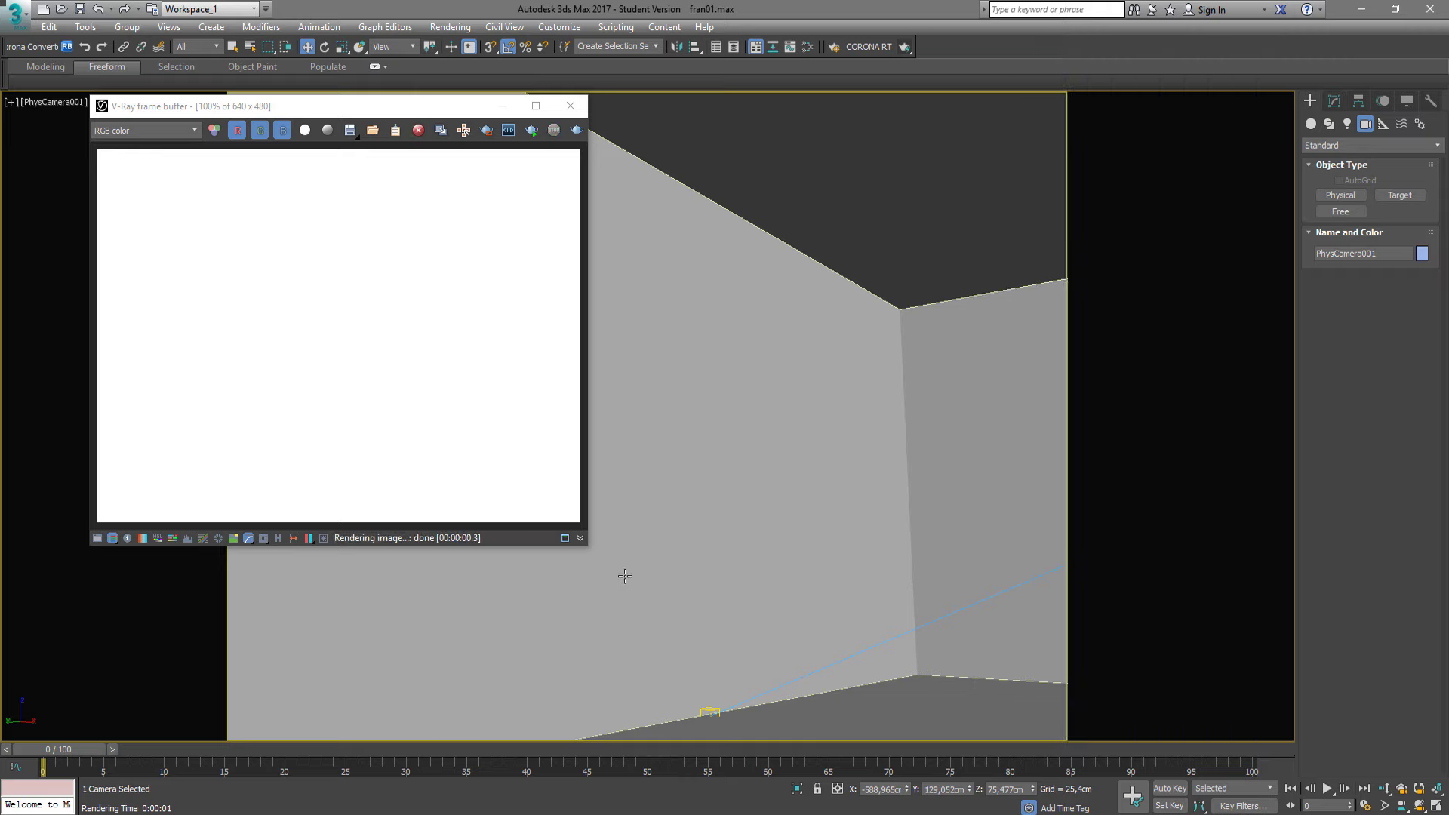
left_click_drag(448, 106, 388, 126)
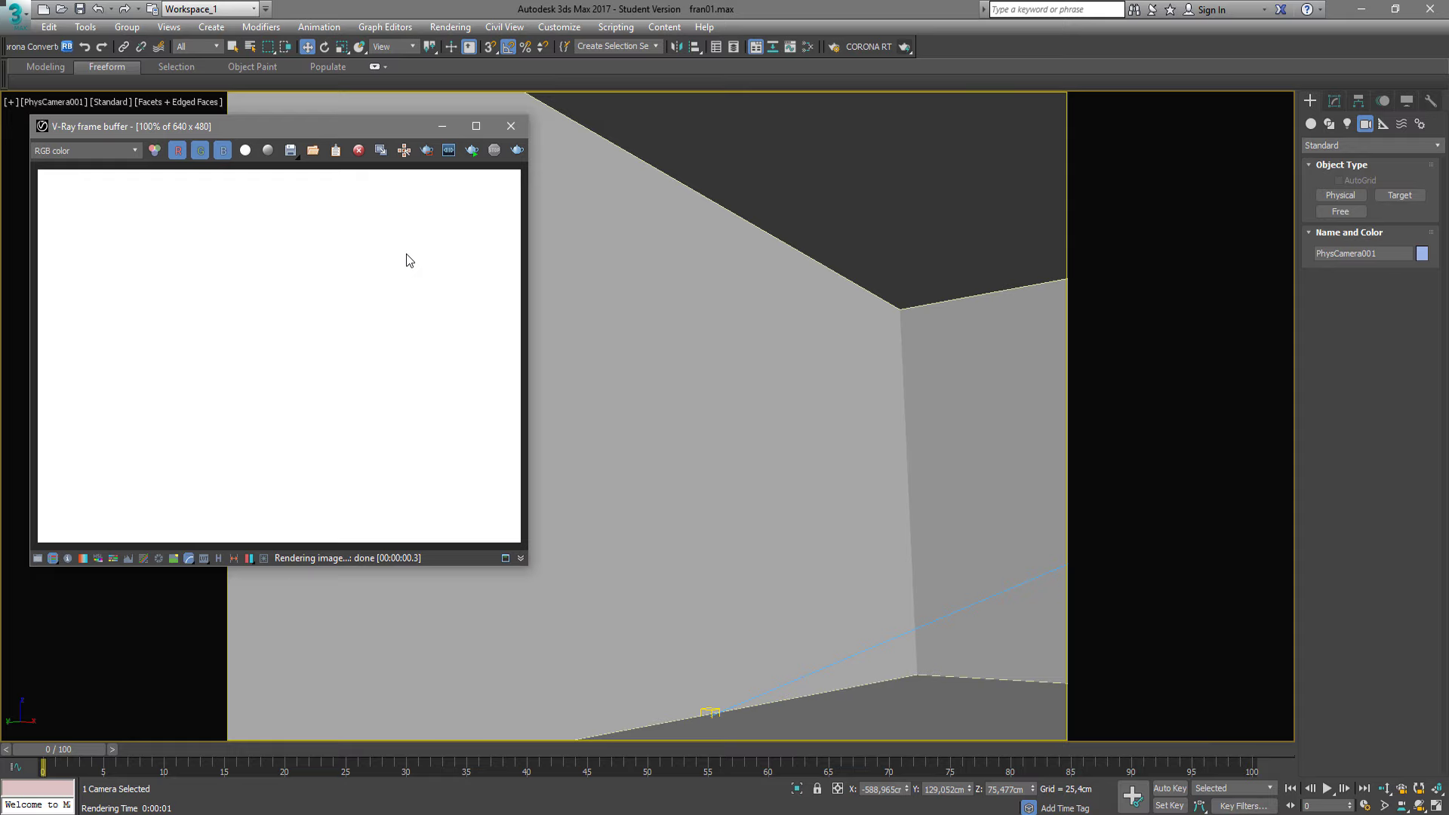
left_click(471, 150)
left_click(834, 49)
Check the Render Elements settings, then start interactive rendering of the camera view.
key("F10")
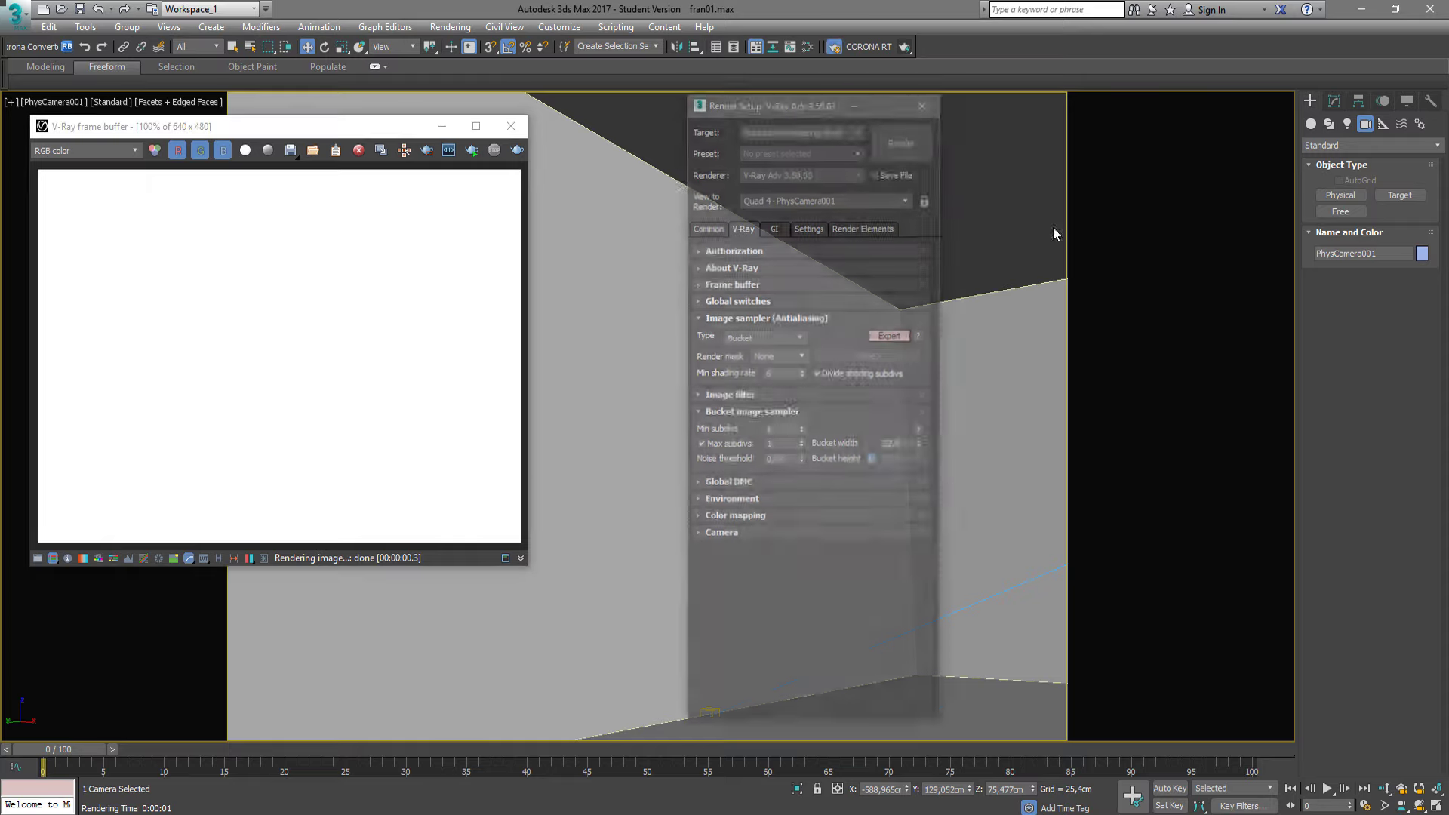
left_click(773, 227)
left_click(864, 227)
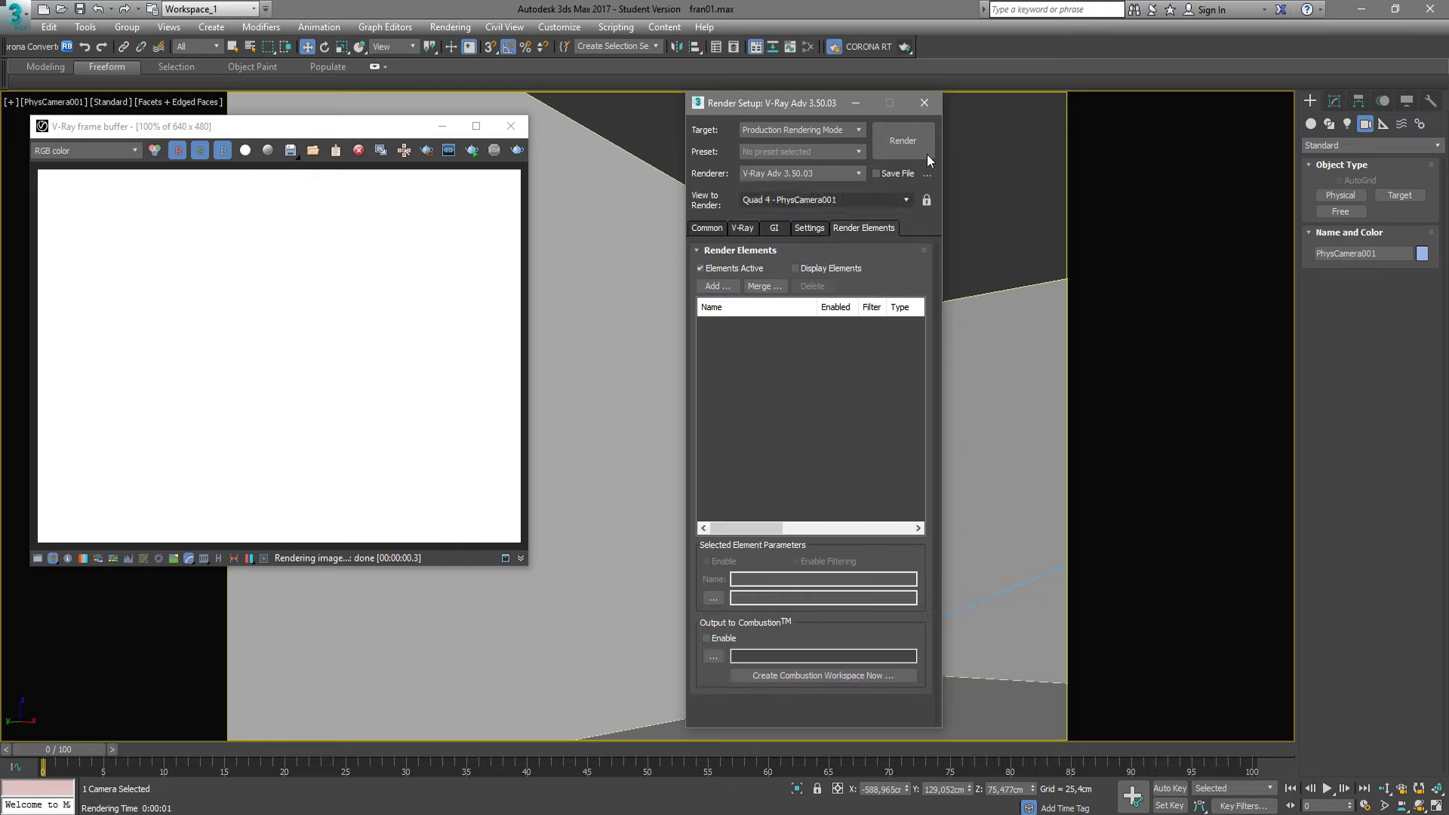
left_click(924, 102)
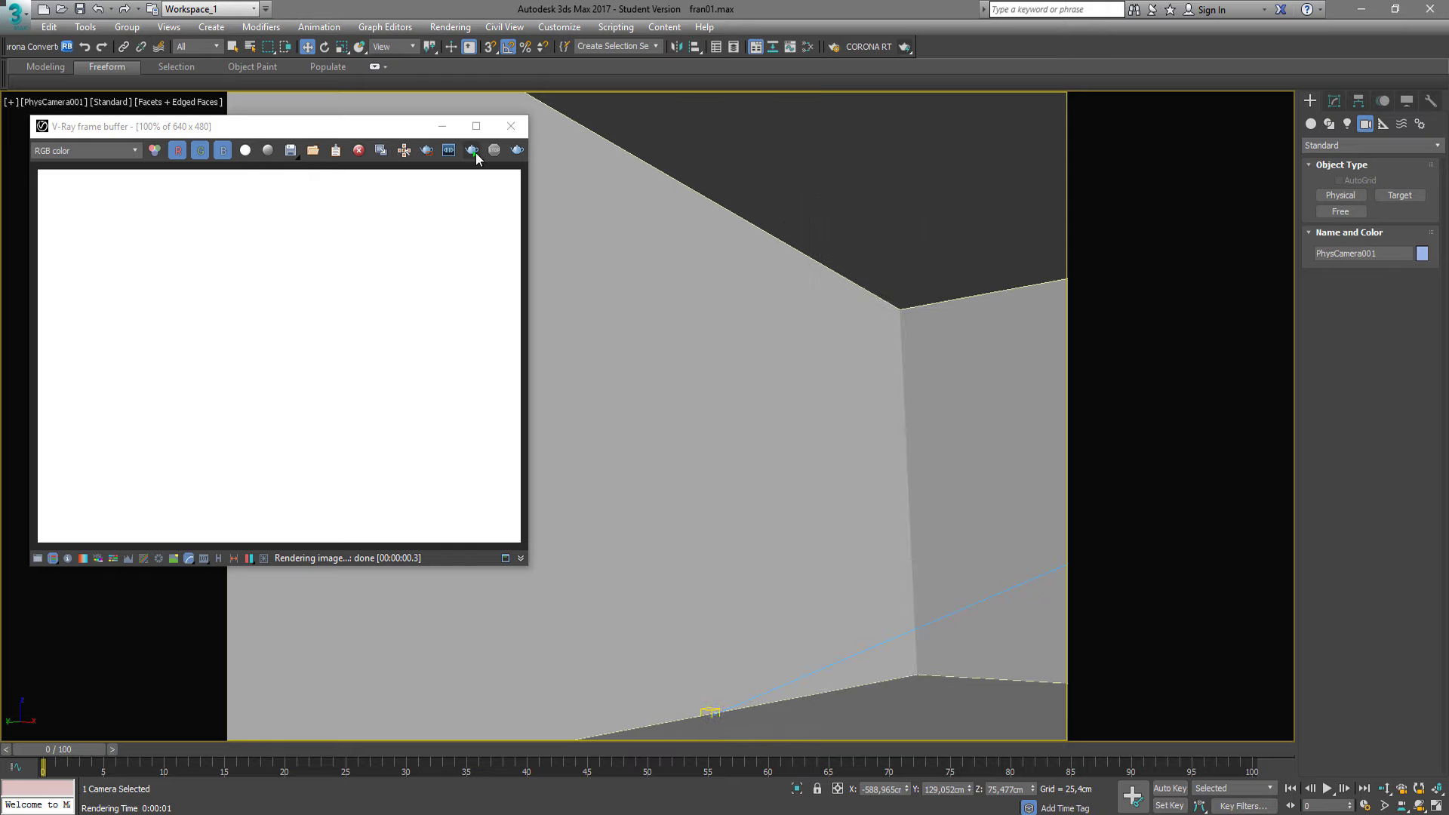
left_click(471, 149)
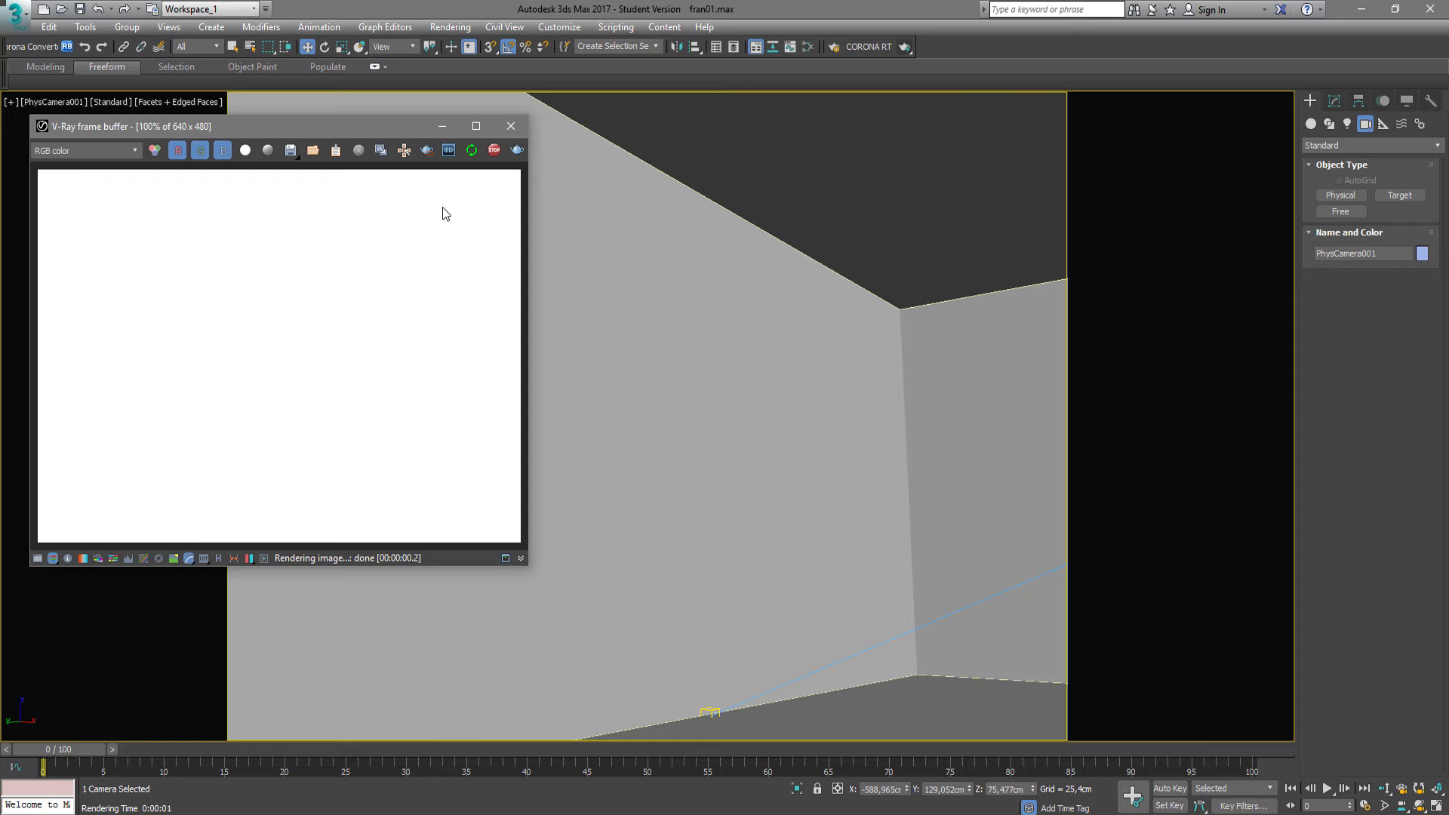
Raise PhysCamera001's exposure target from 6,0 EV up to 13,5 EV.
left_click(1337, 100)
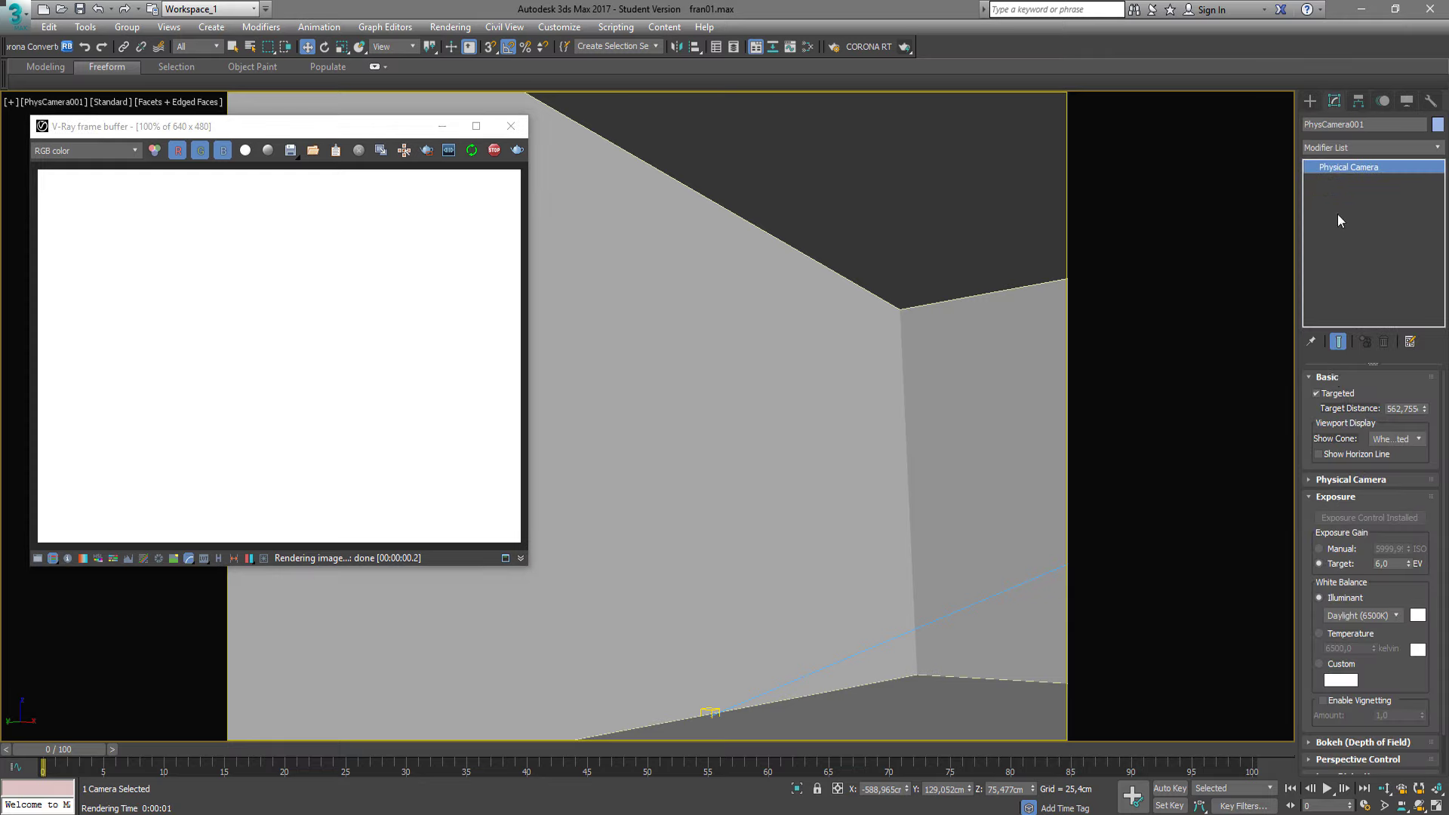
left_click(1408, 561)
left_click(1408, 562)
left_click(1311, 102)
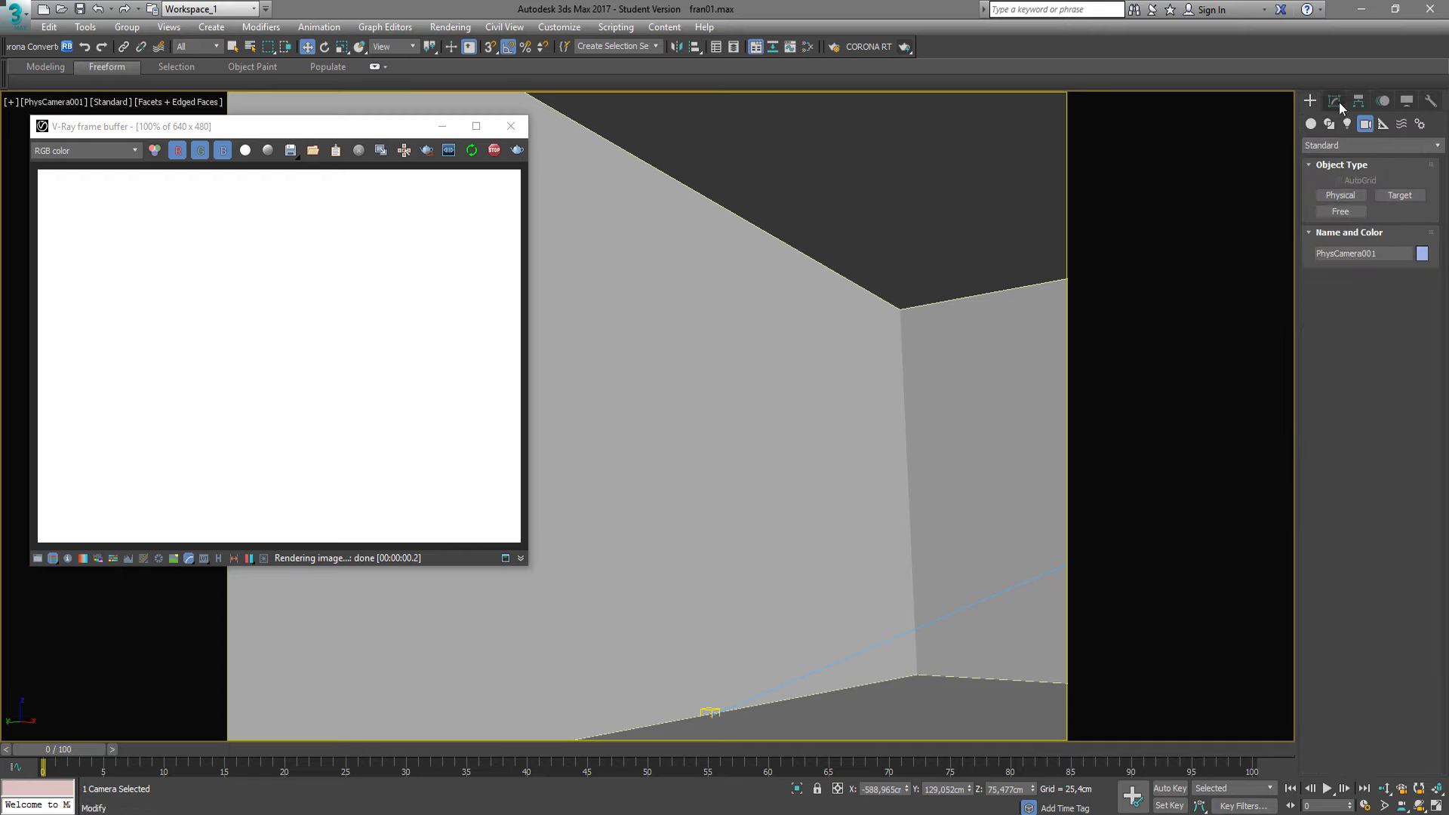
left_click(1335, 102)
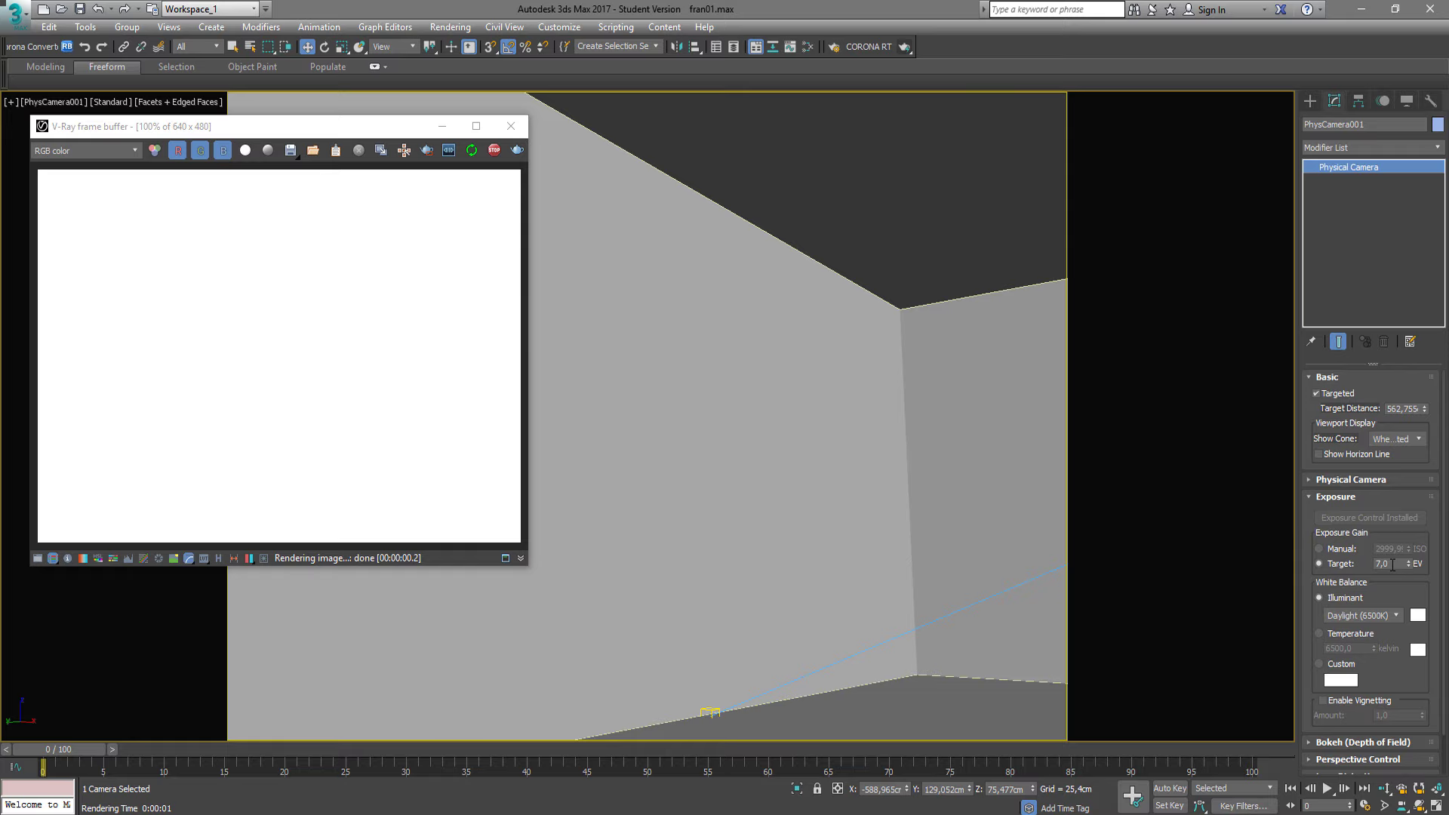
double_click(1393, 563)
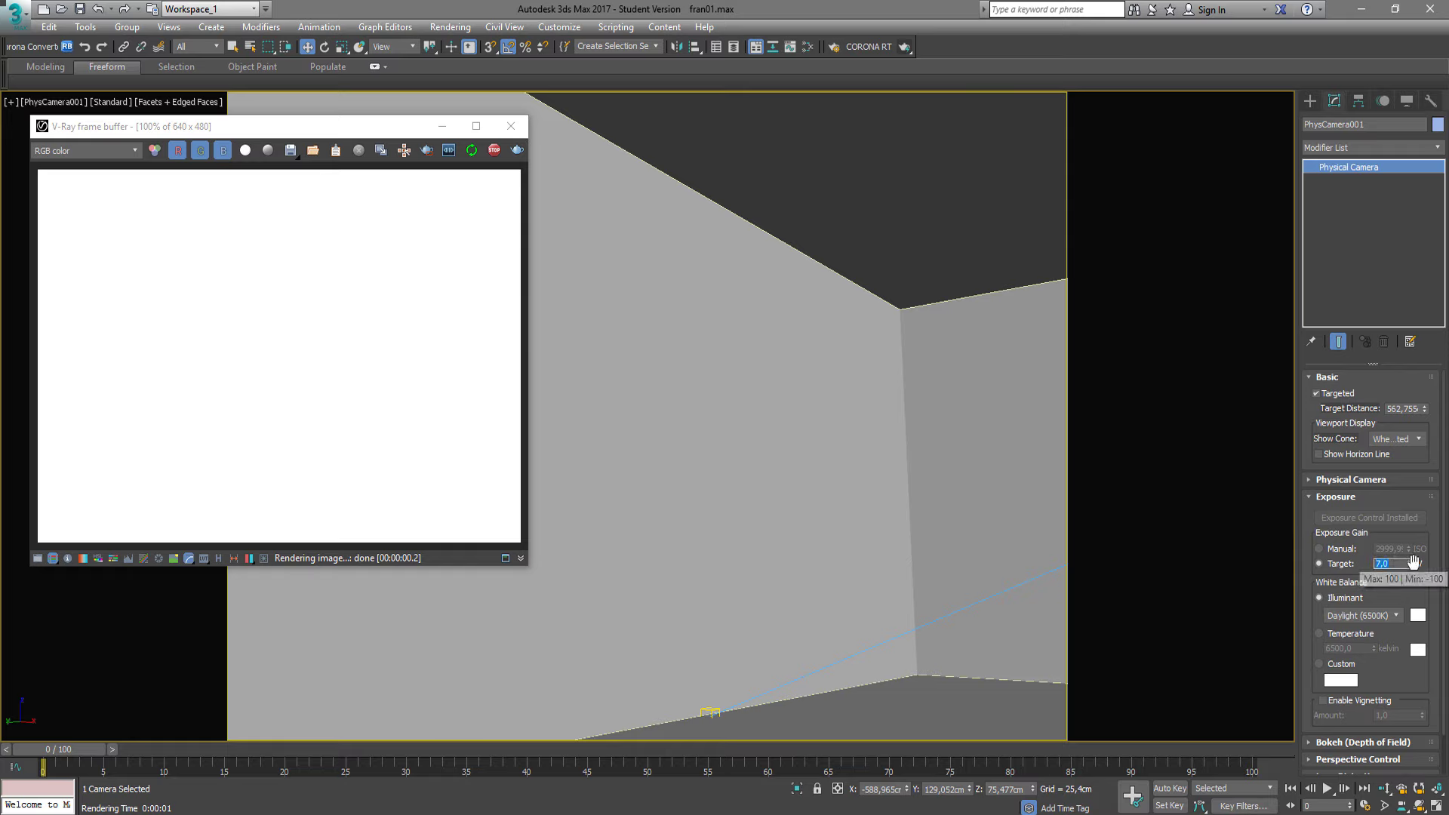
left_click(1408, 561)
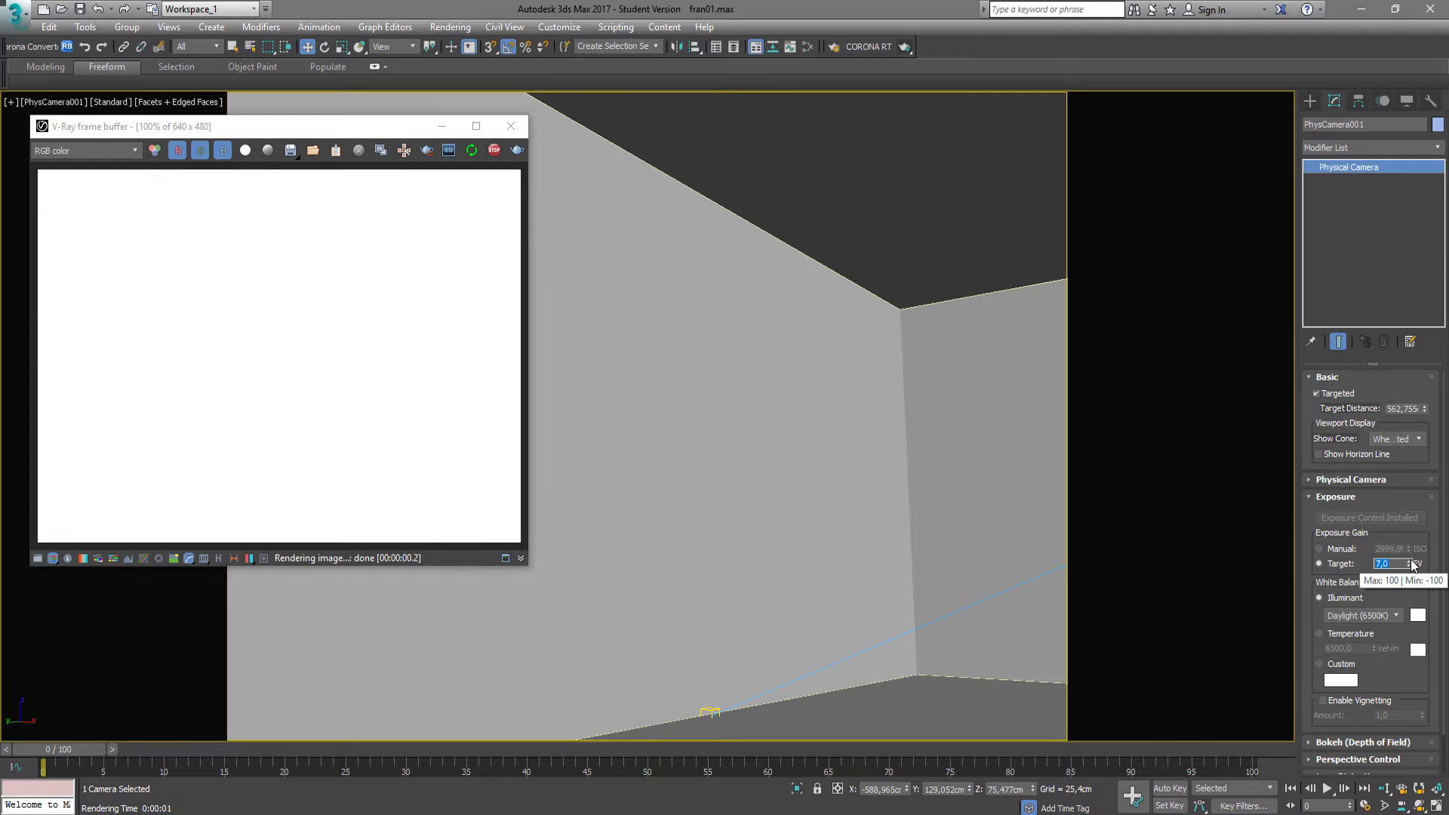
mouse_move(1410, 562)
left_mouse_down()
mouse_move(1418, 549)
mouse_move(1409, 566)
left_mouse_up()
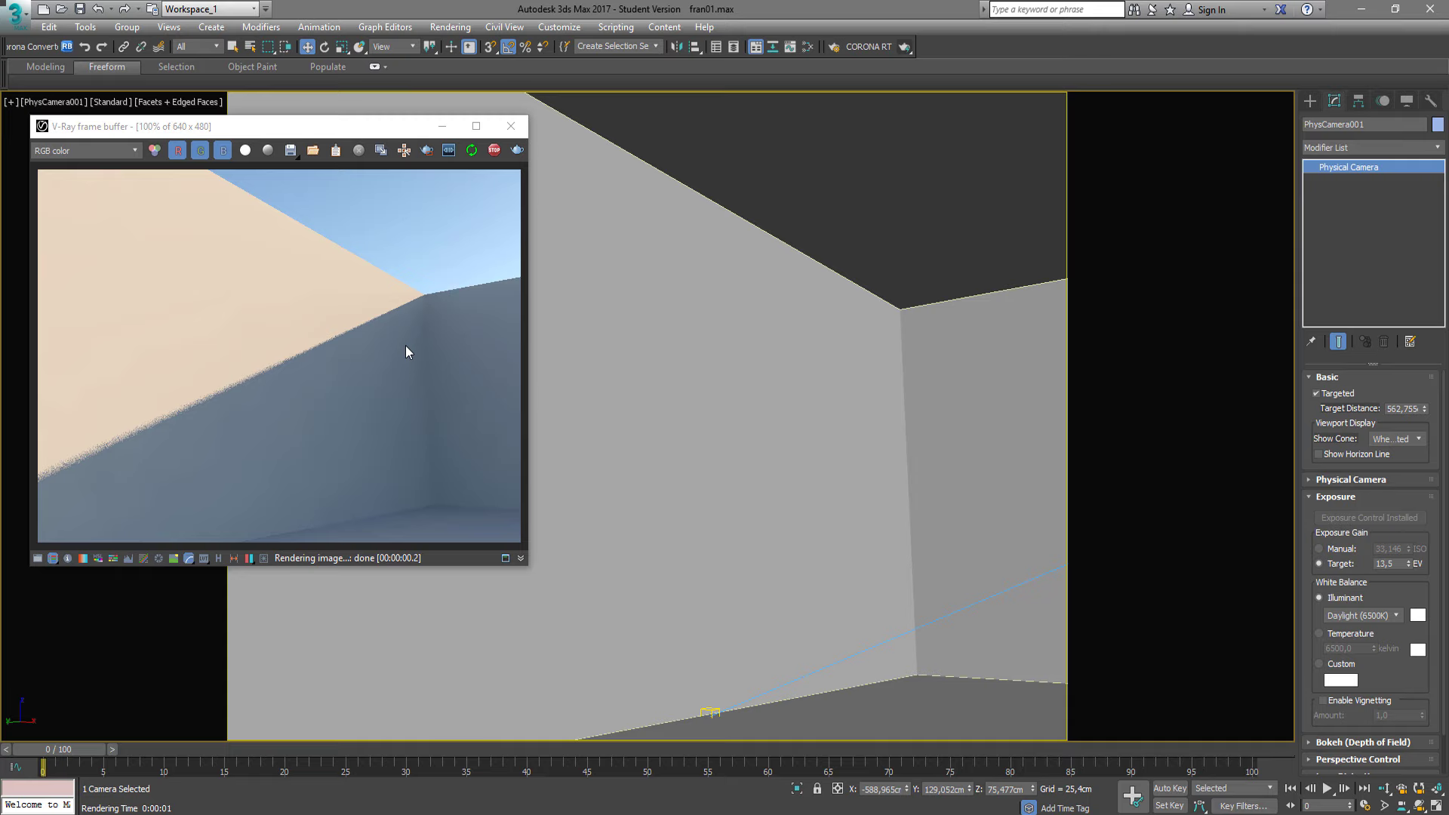
Select the camera target, then select the VRaySun light in wireframe view.
right_click(962, 170)
left_click(1056, 139)
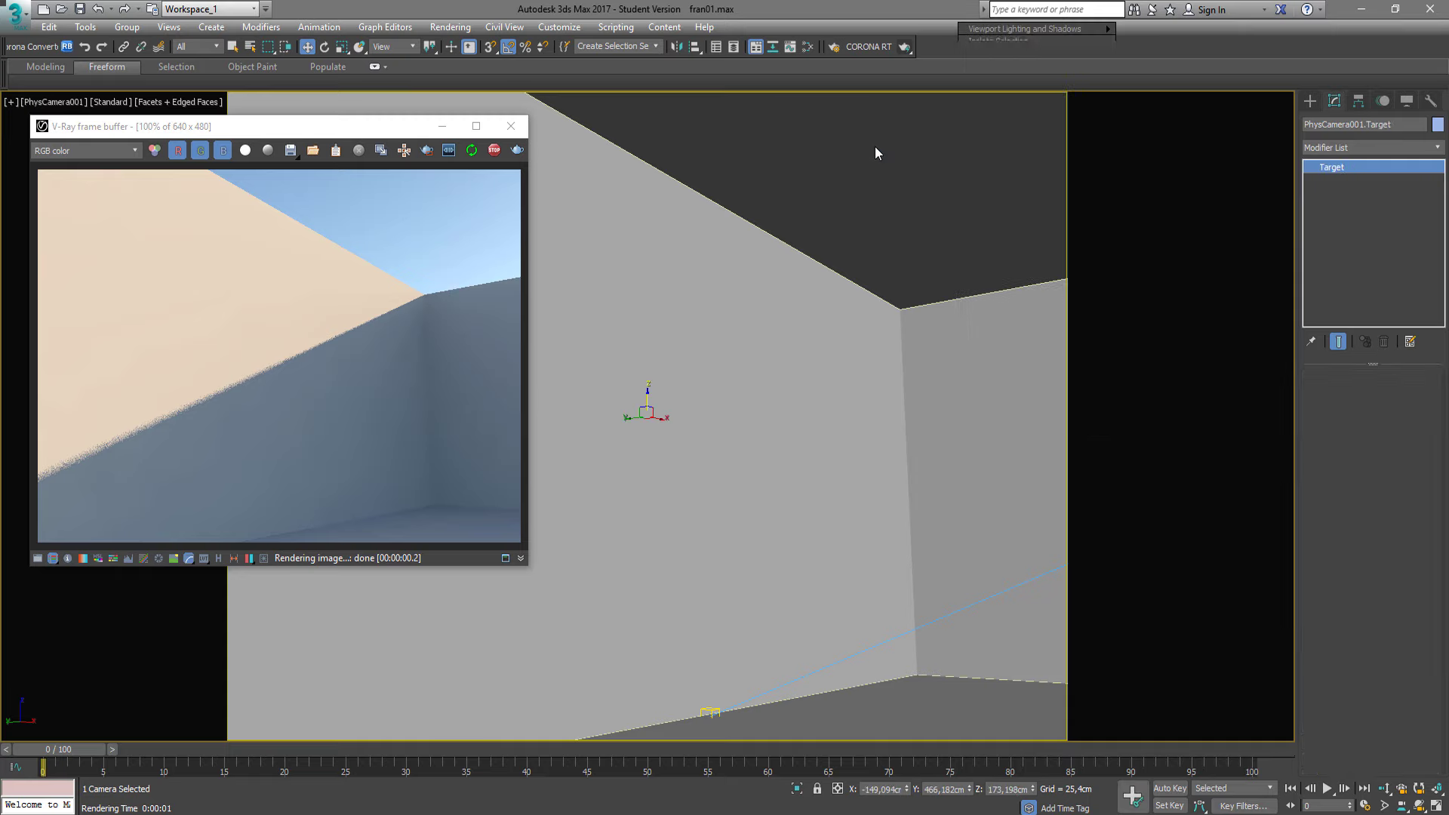
left_click(1309, 104)
key("F3")
left_click(1027, 590)
Set VRaySun001's size multiplier to 2,5 for softer shadows, then select Box002.
key("F3")
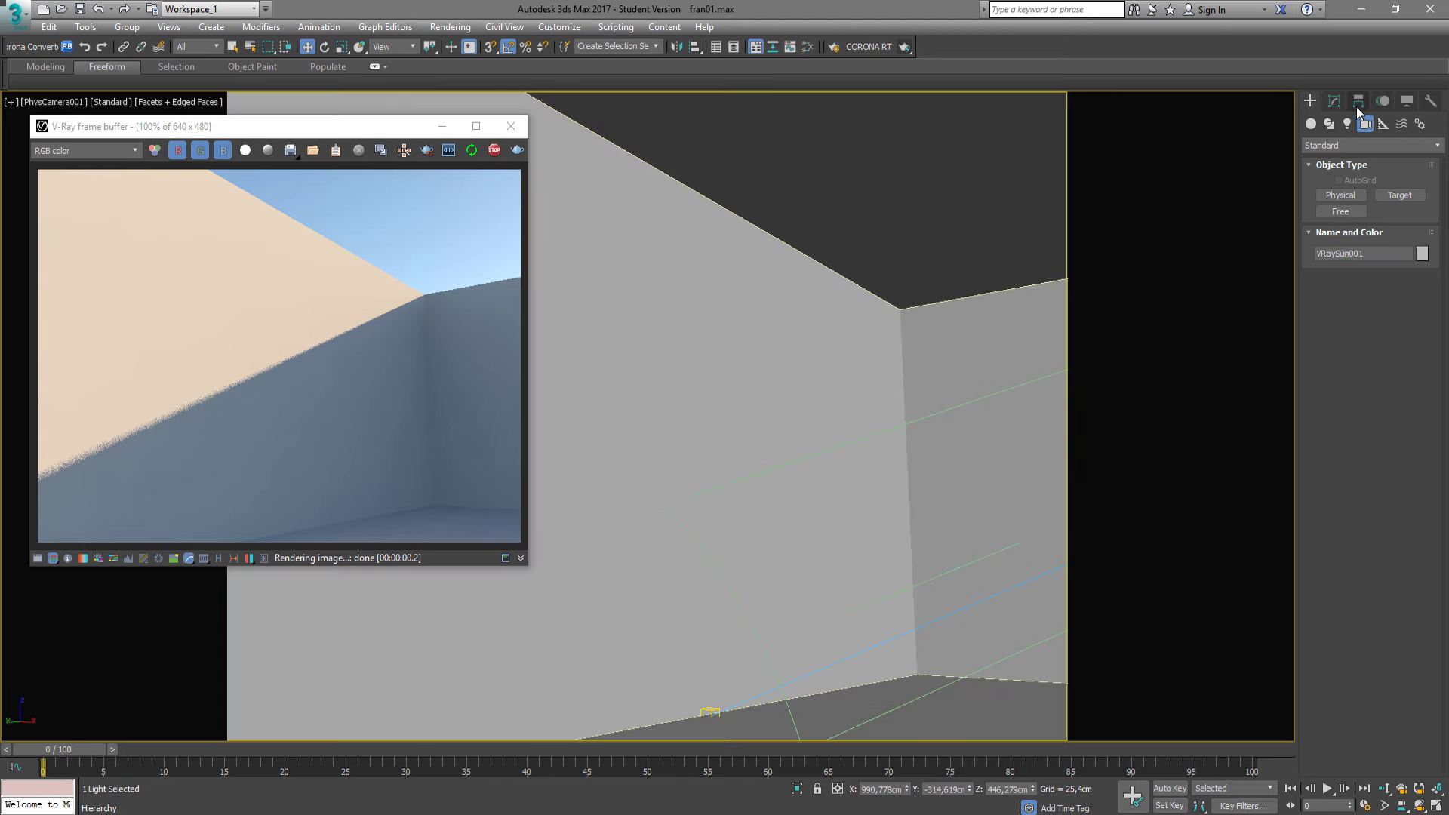
left_click(1334, 101)
double_click(1397, 548)
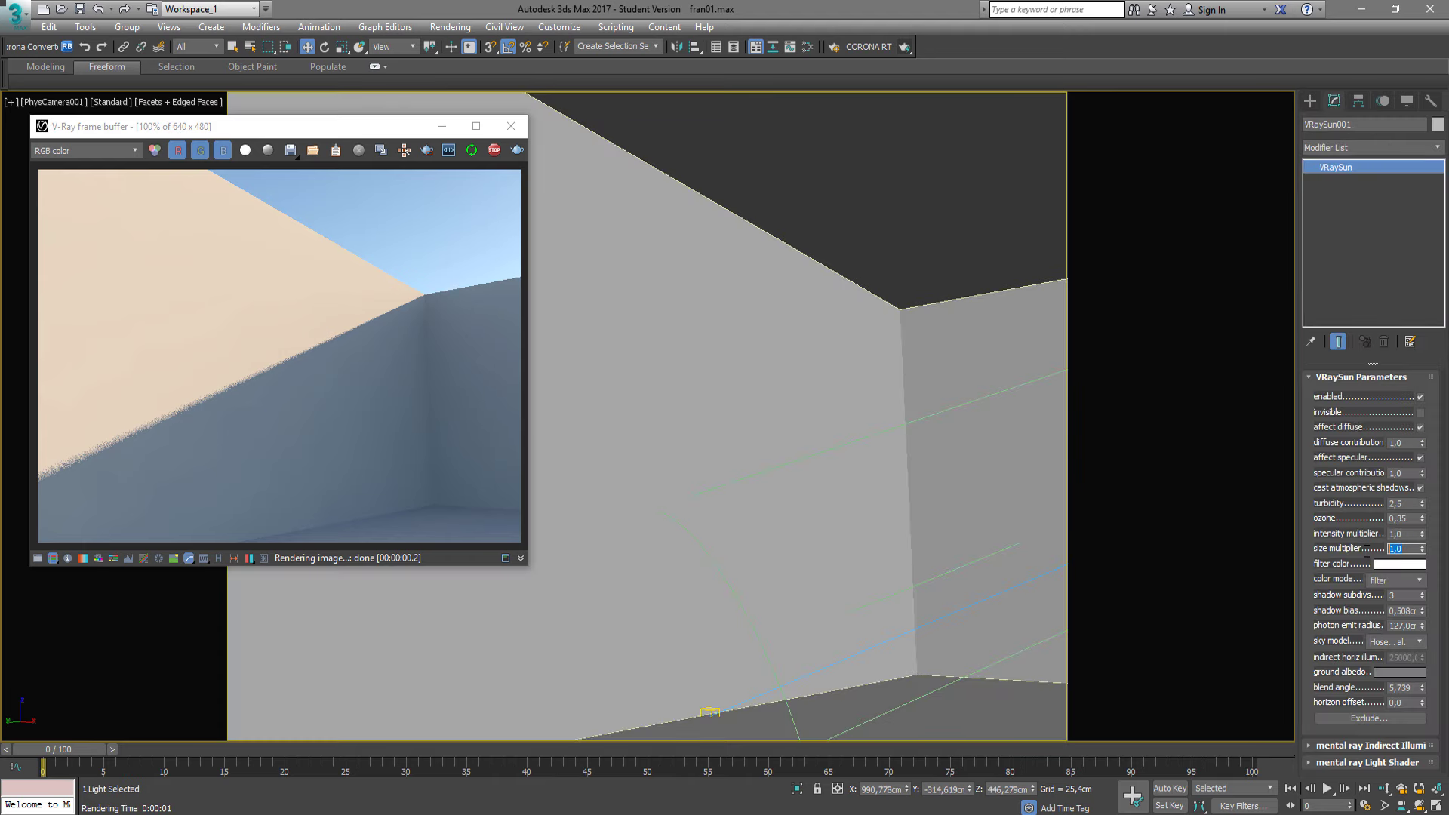
type("2,5")
key("Return")
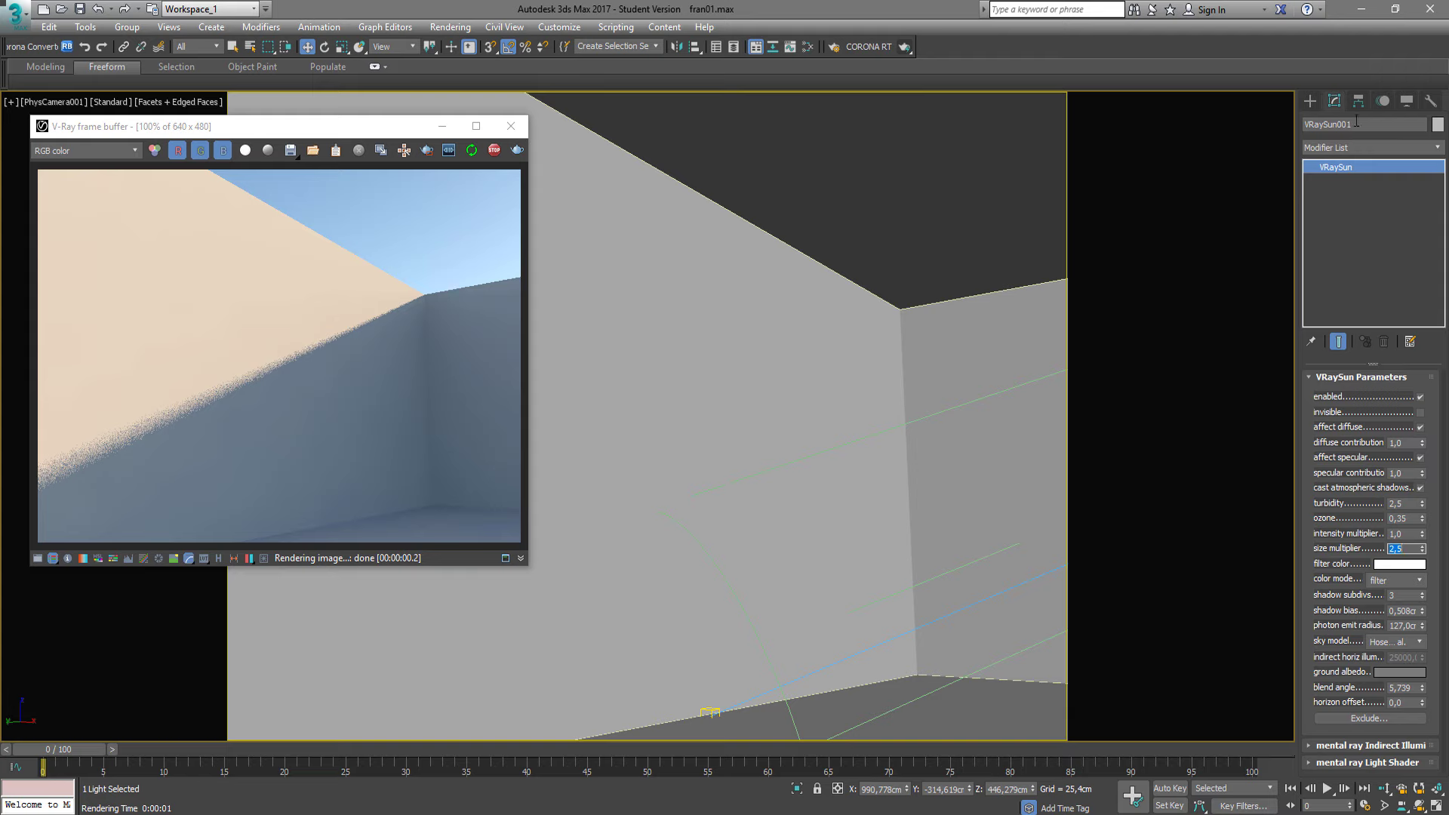
left_click(1310, 100)
left_click(812, 272)
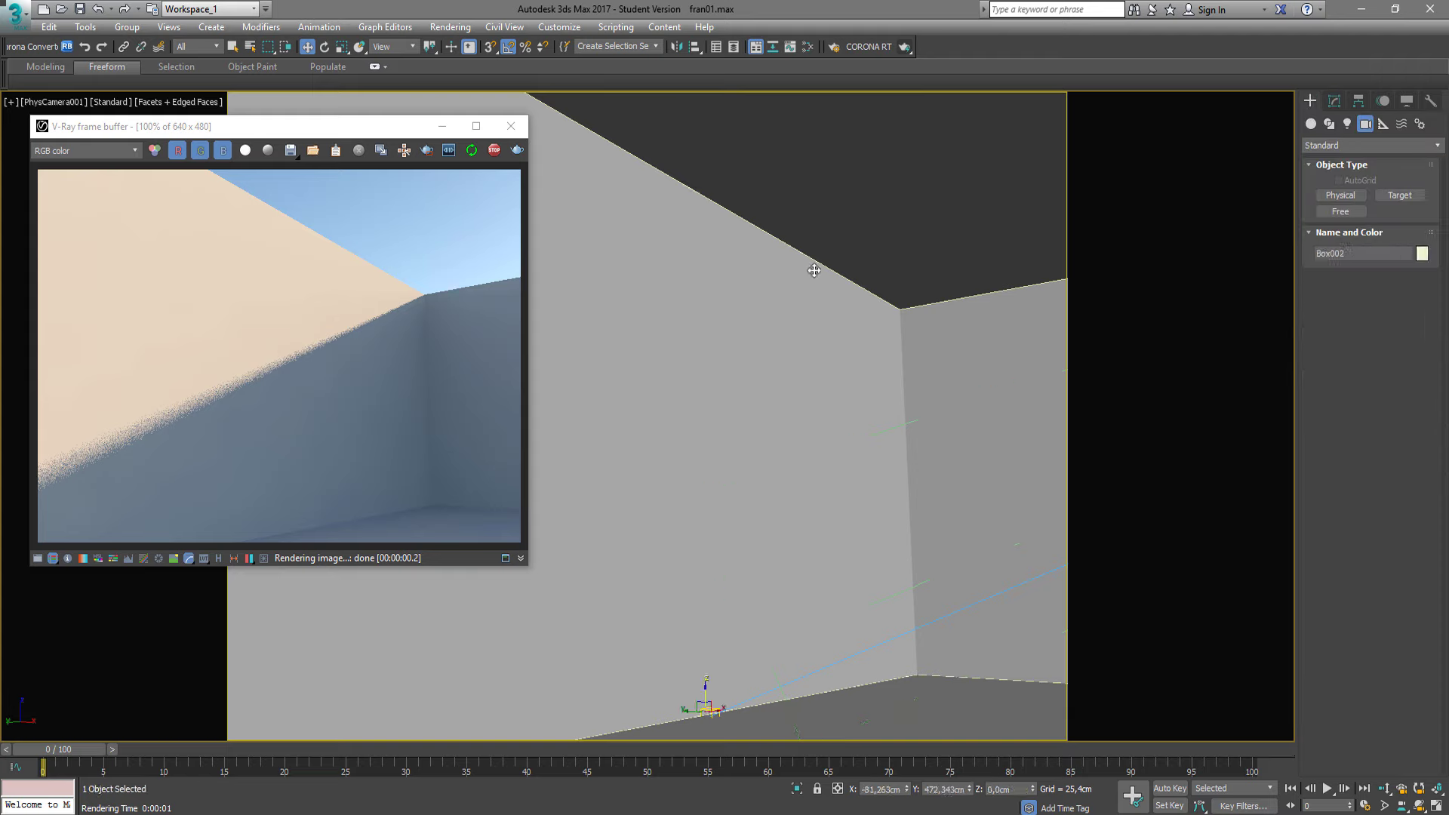
Wire Map #191's corten bitmap into Material #2's Diffuse map socket.
left_click(808, 46)
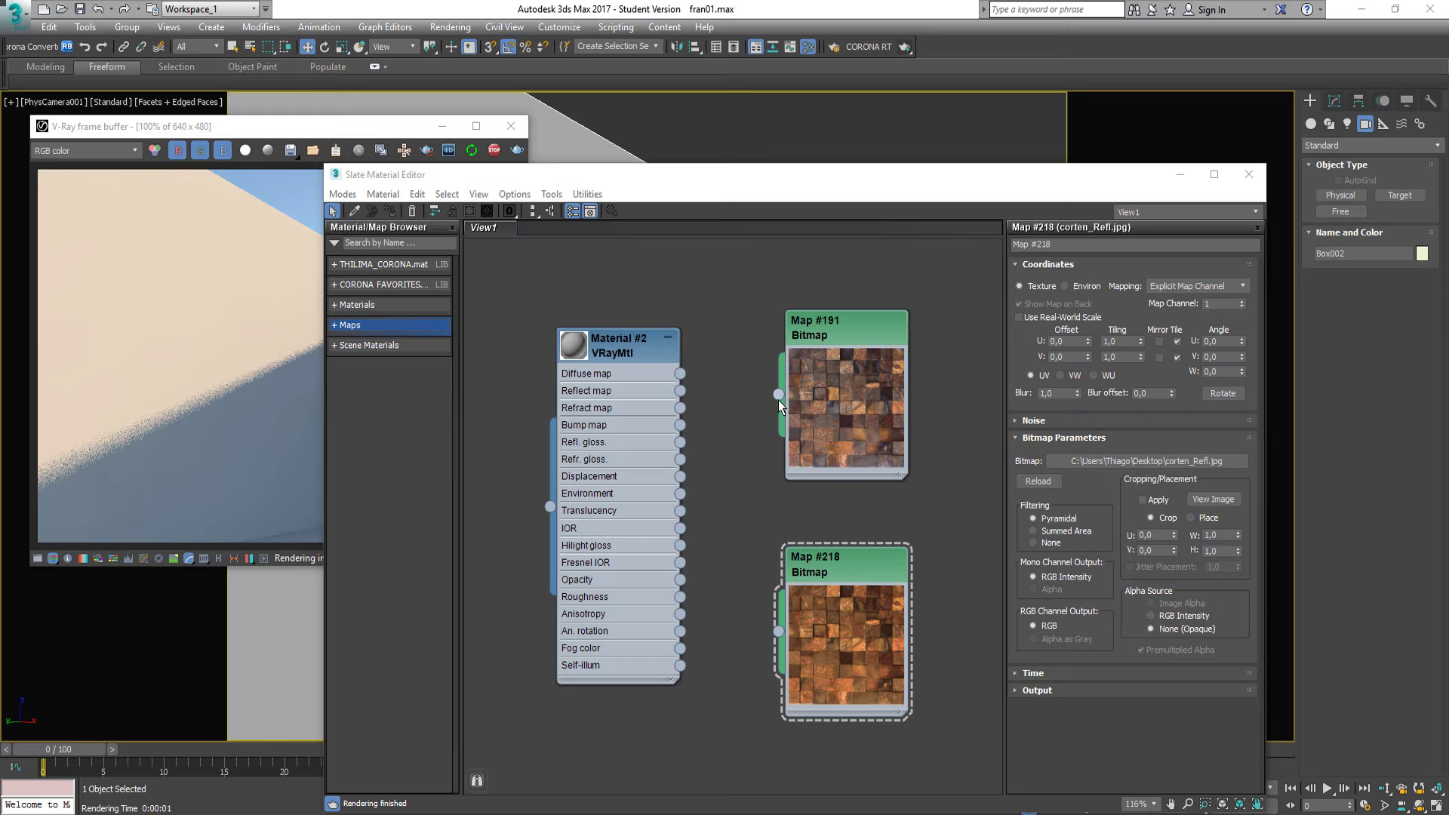
left_click_drag(778, 394, 680, 372)
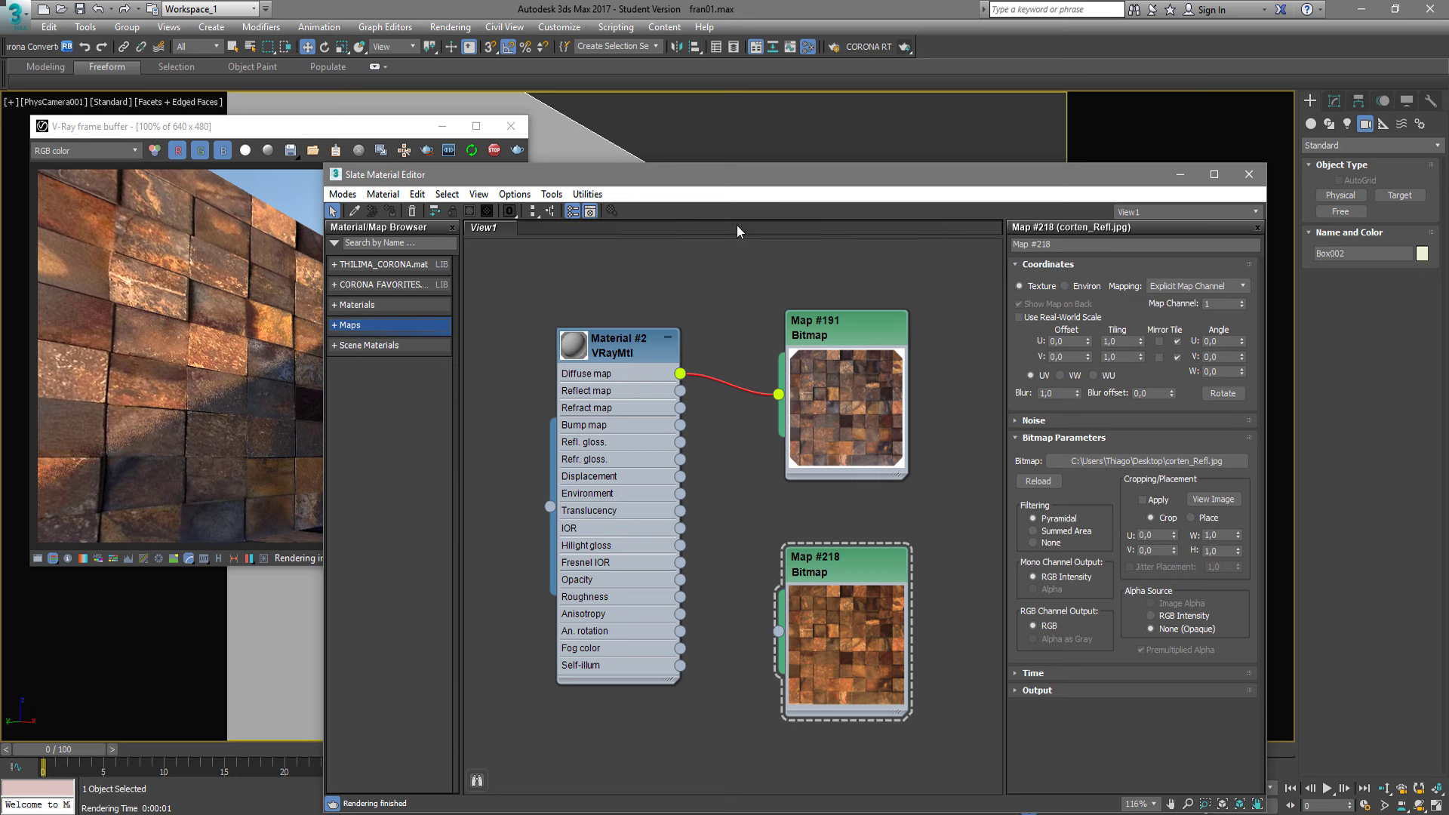
Add a Box-mapped UVW Map modifier to Box002 and move the Slate editor aside.
left_click(1334, 102)
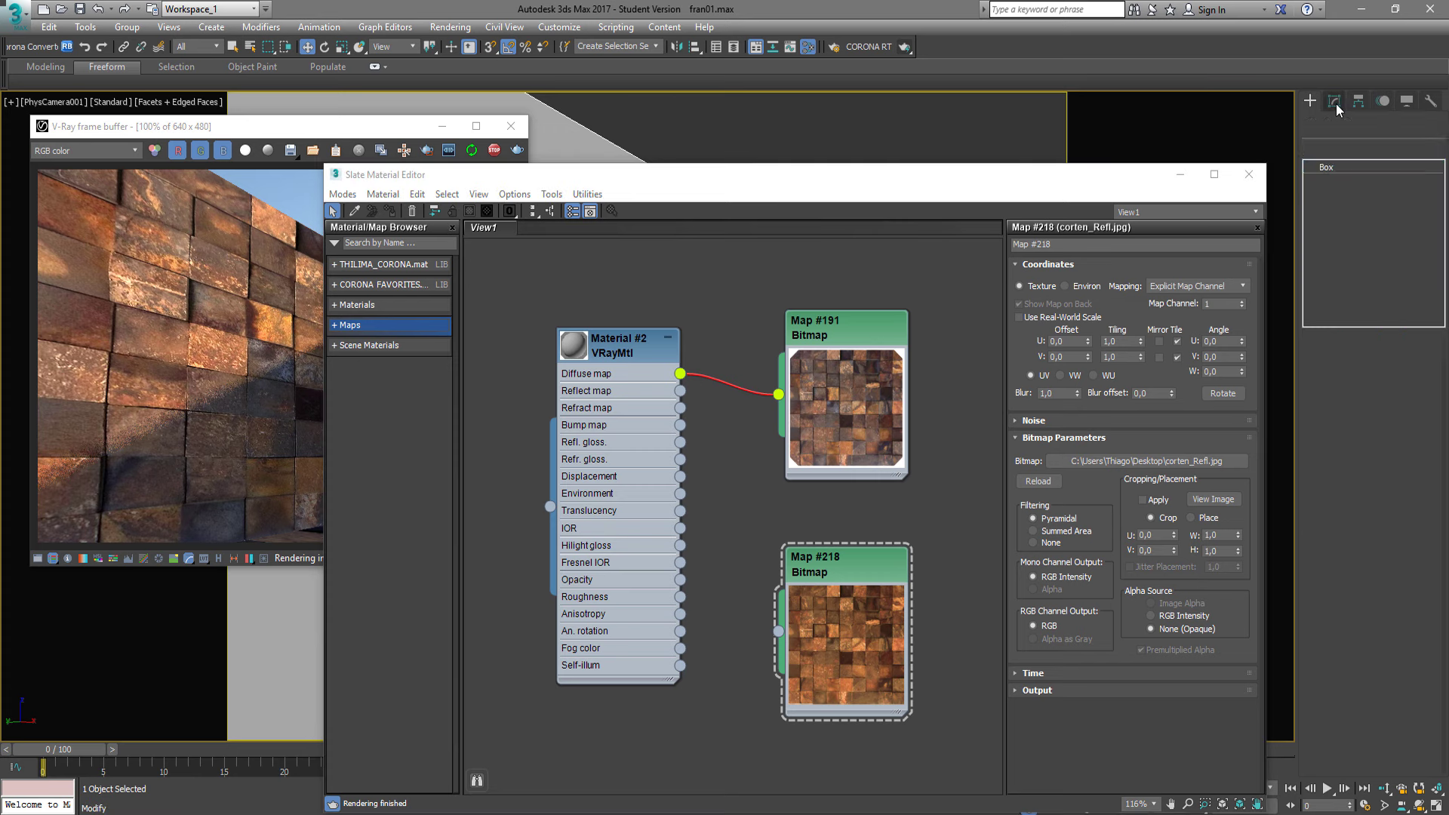
left_click(1385, 150)
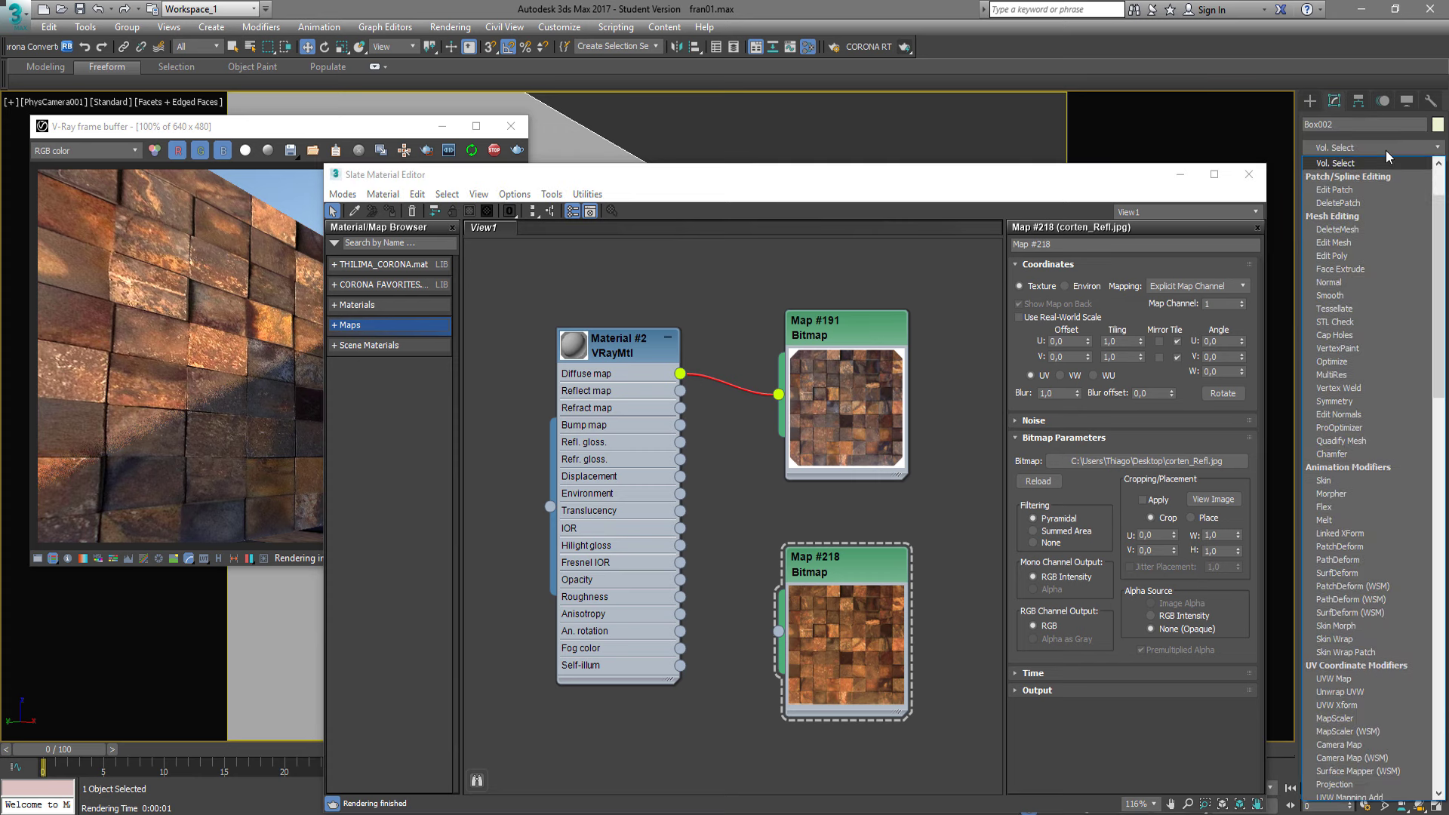
left_click(1385, 151)
key("u")
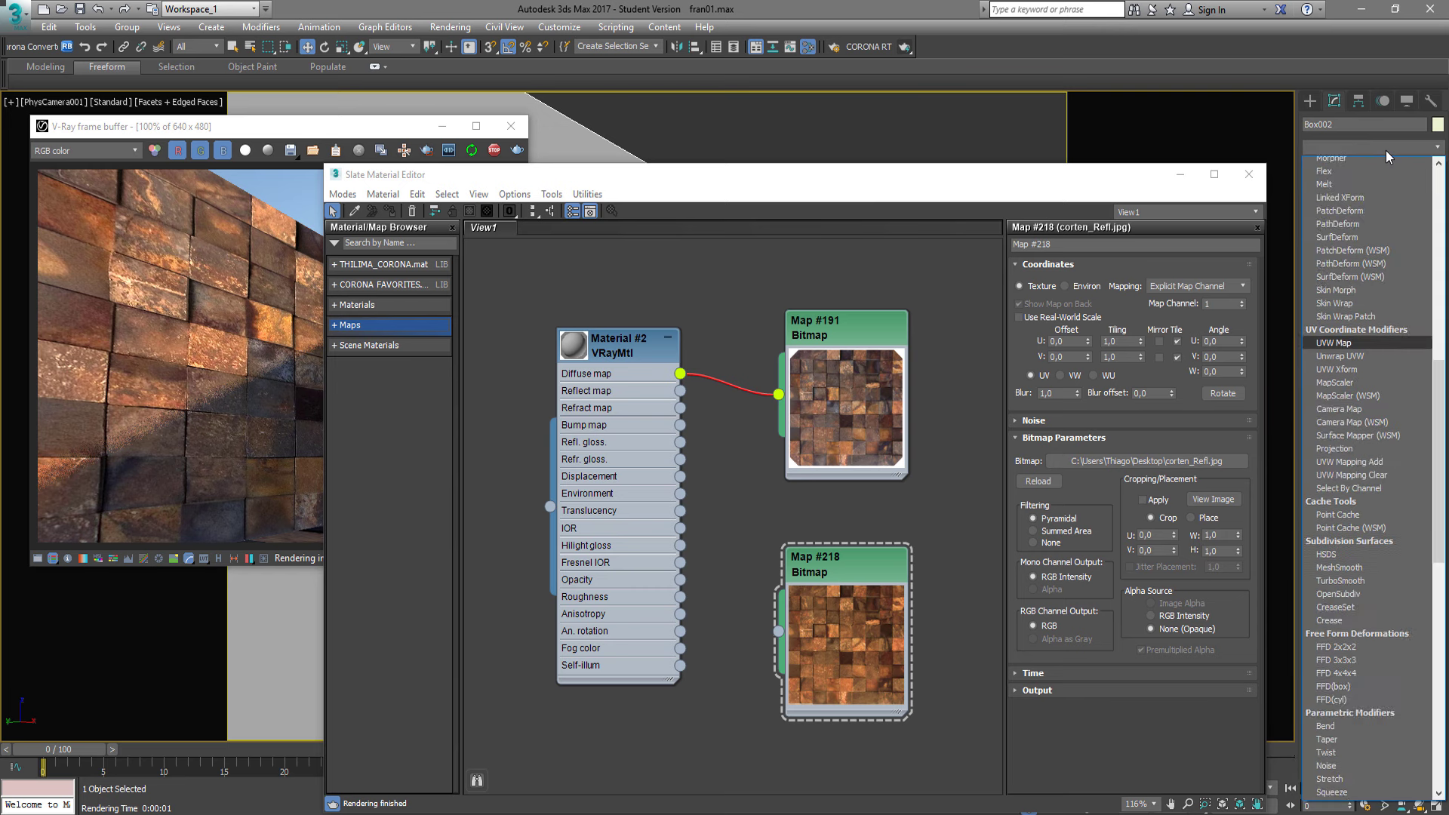
key("Return")
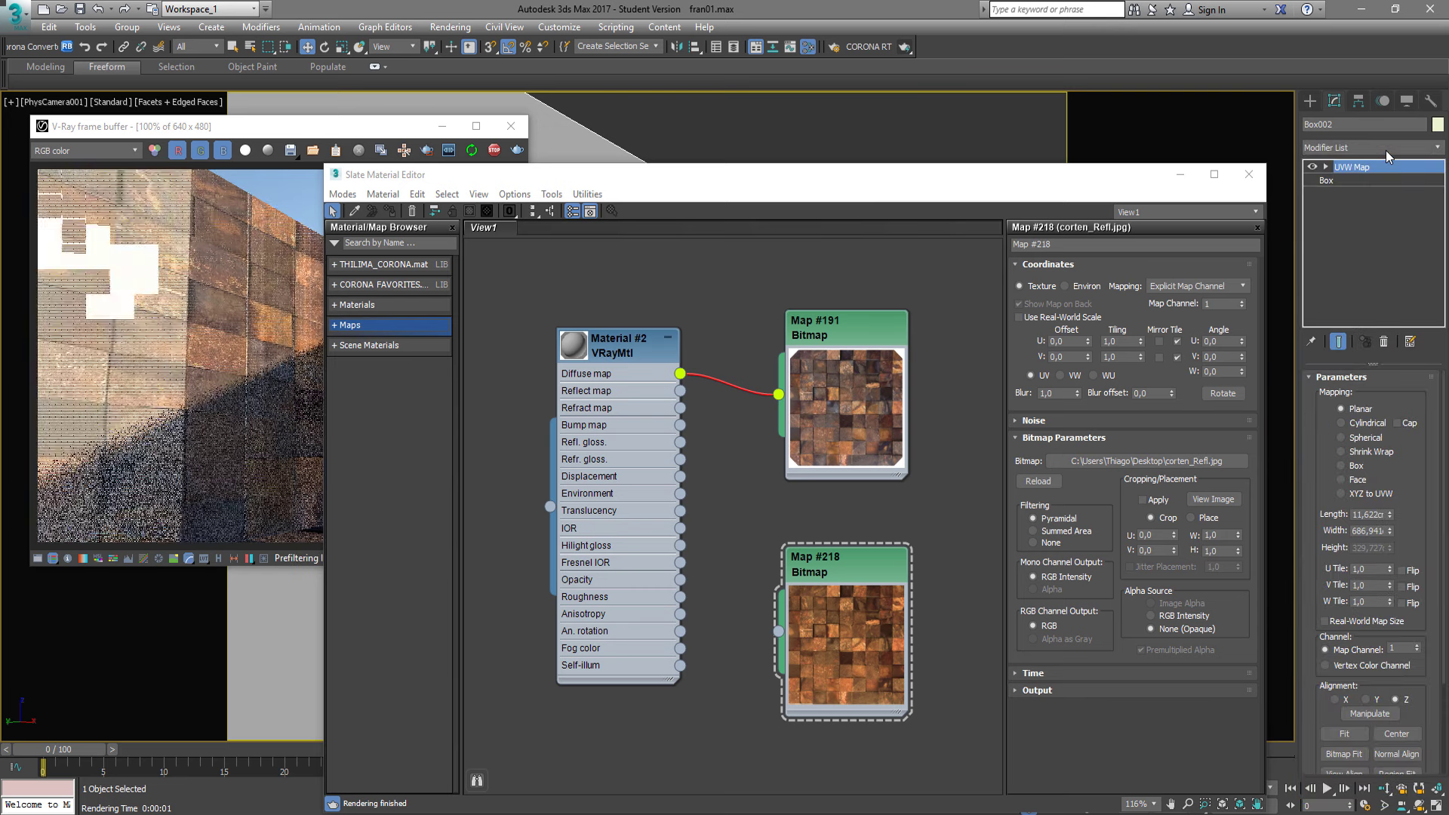
left_click(1362, 461)
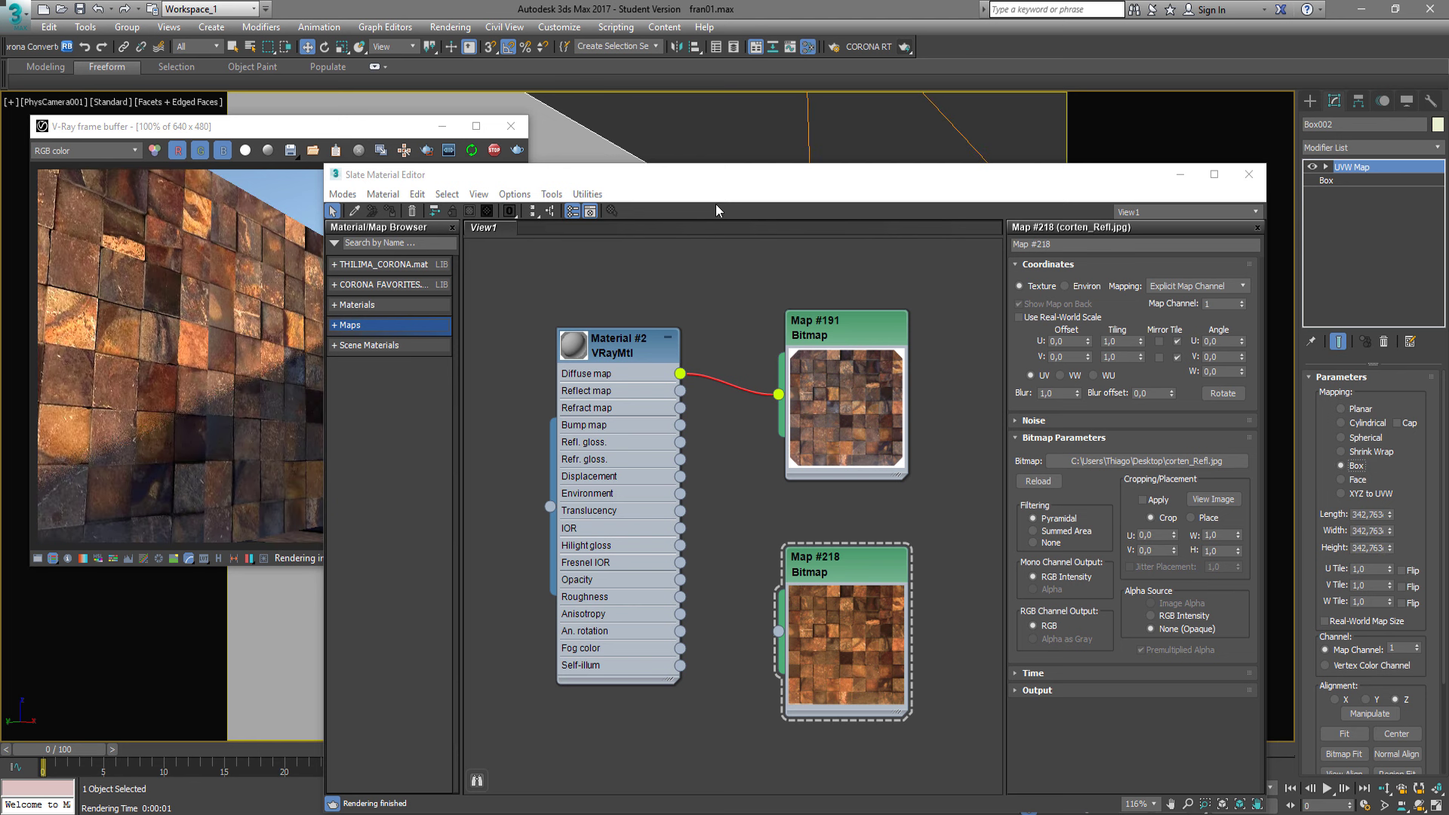
left_click_drag(704, 180, 791, 165)
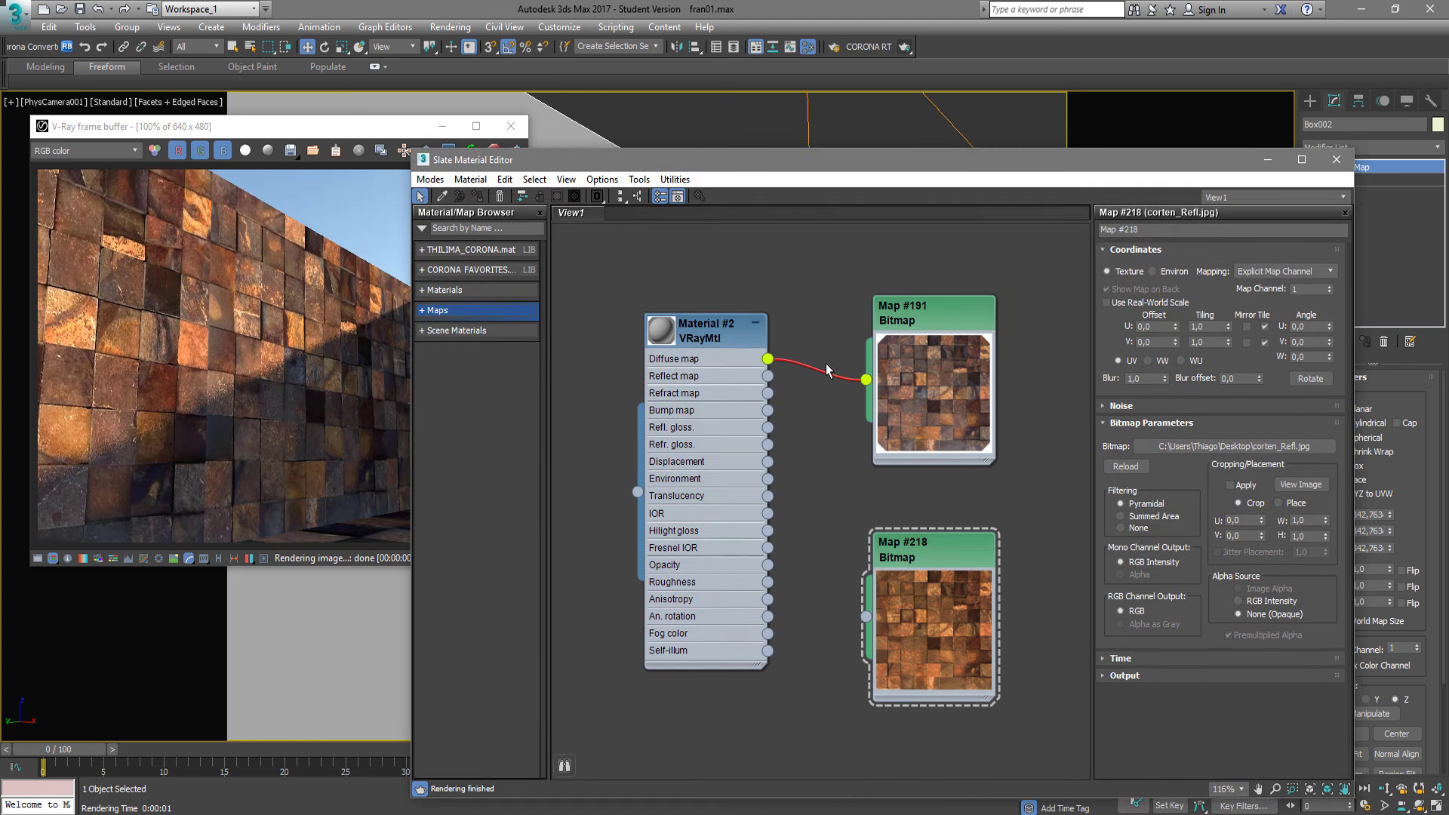
Feed corten Map #191 into Material #2's Reflect slot and set reflection glossiness to 0,75.
left_click_drag(867, 381, 767, 375)
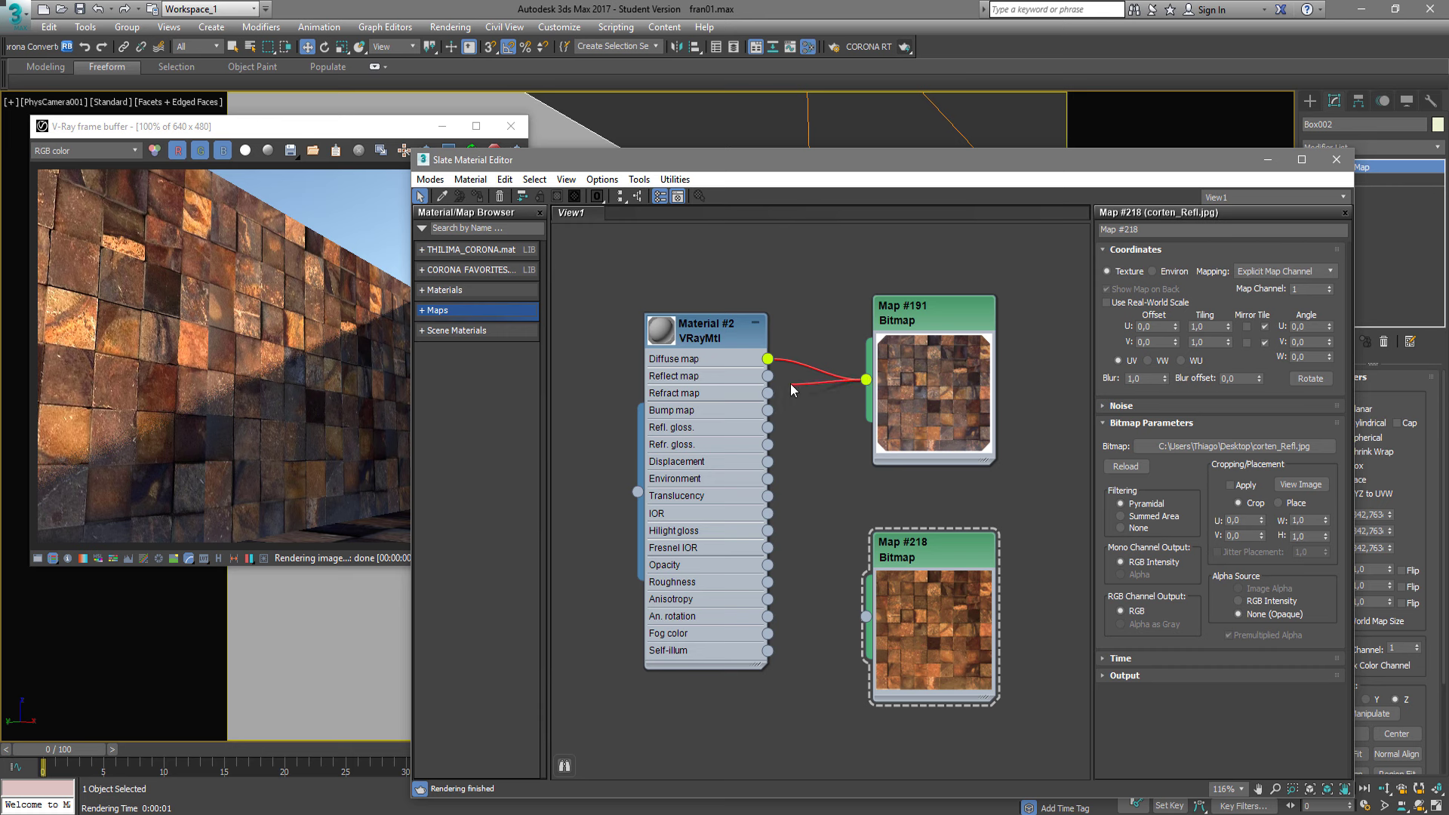
double_click(659, 347)
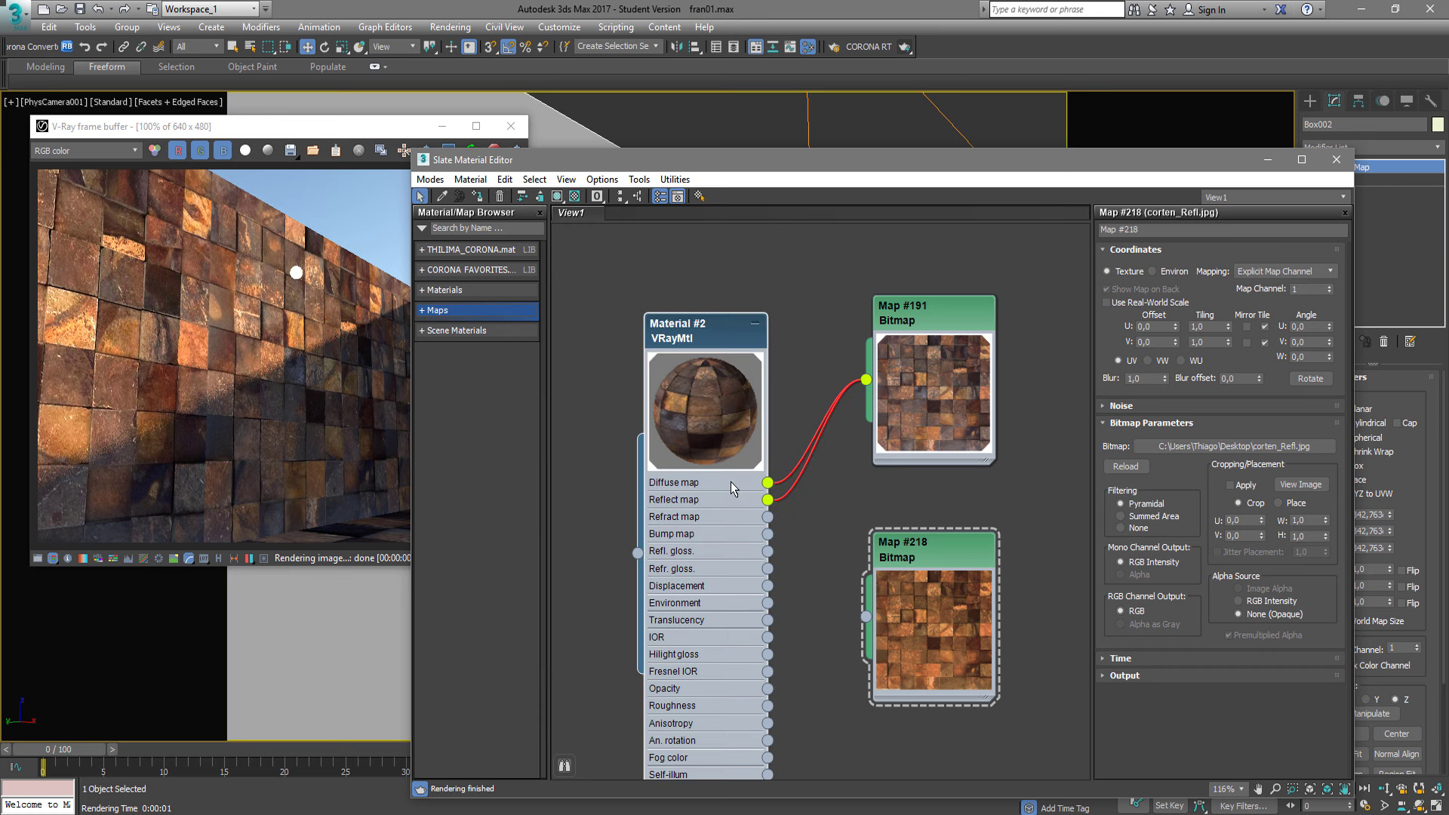
left_click_drag(932, 321, 996, 311)
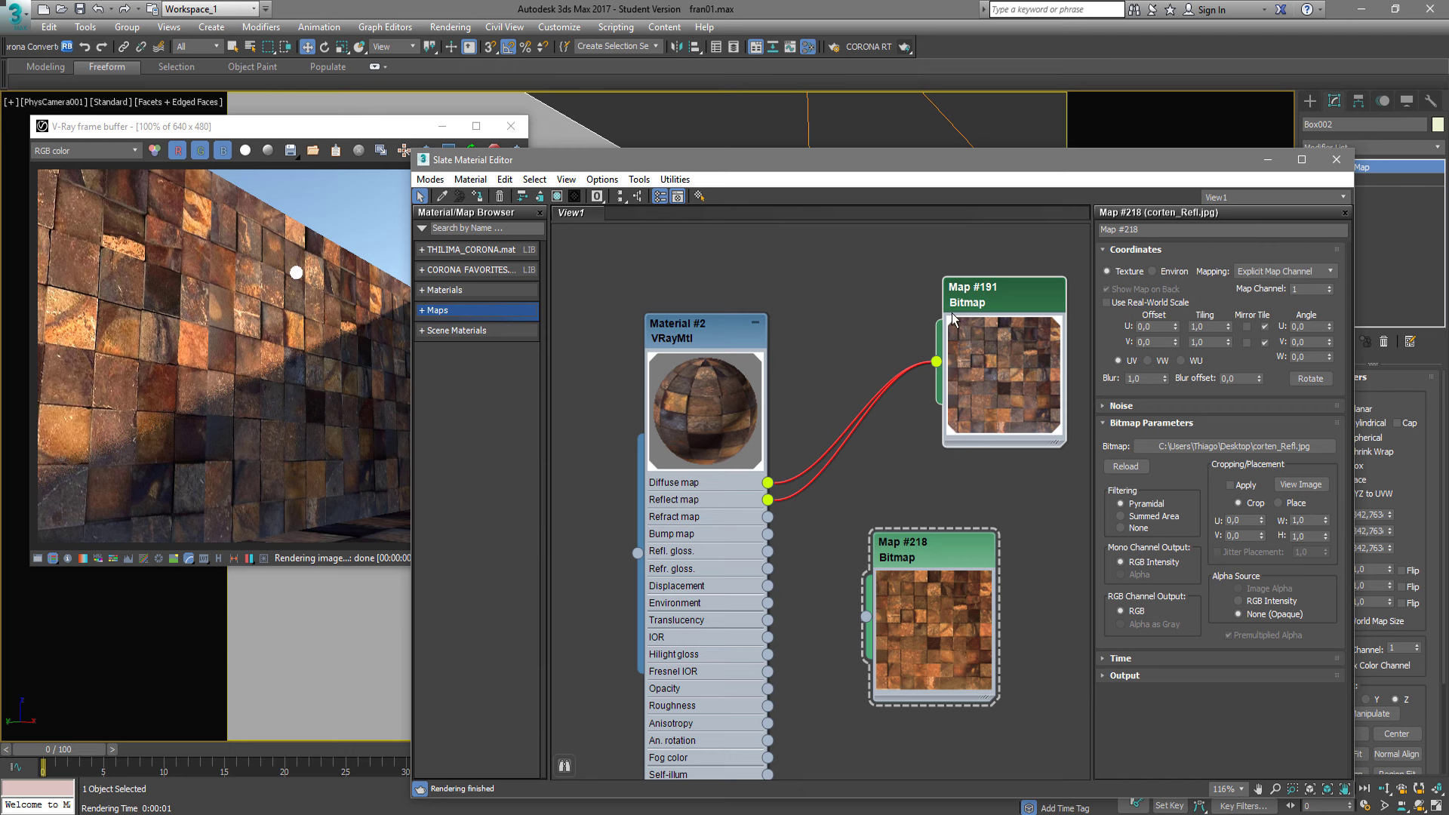
middle_click_drag(862, 489, 856, 461)
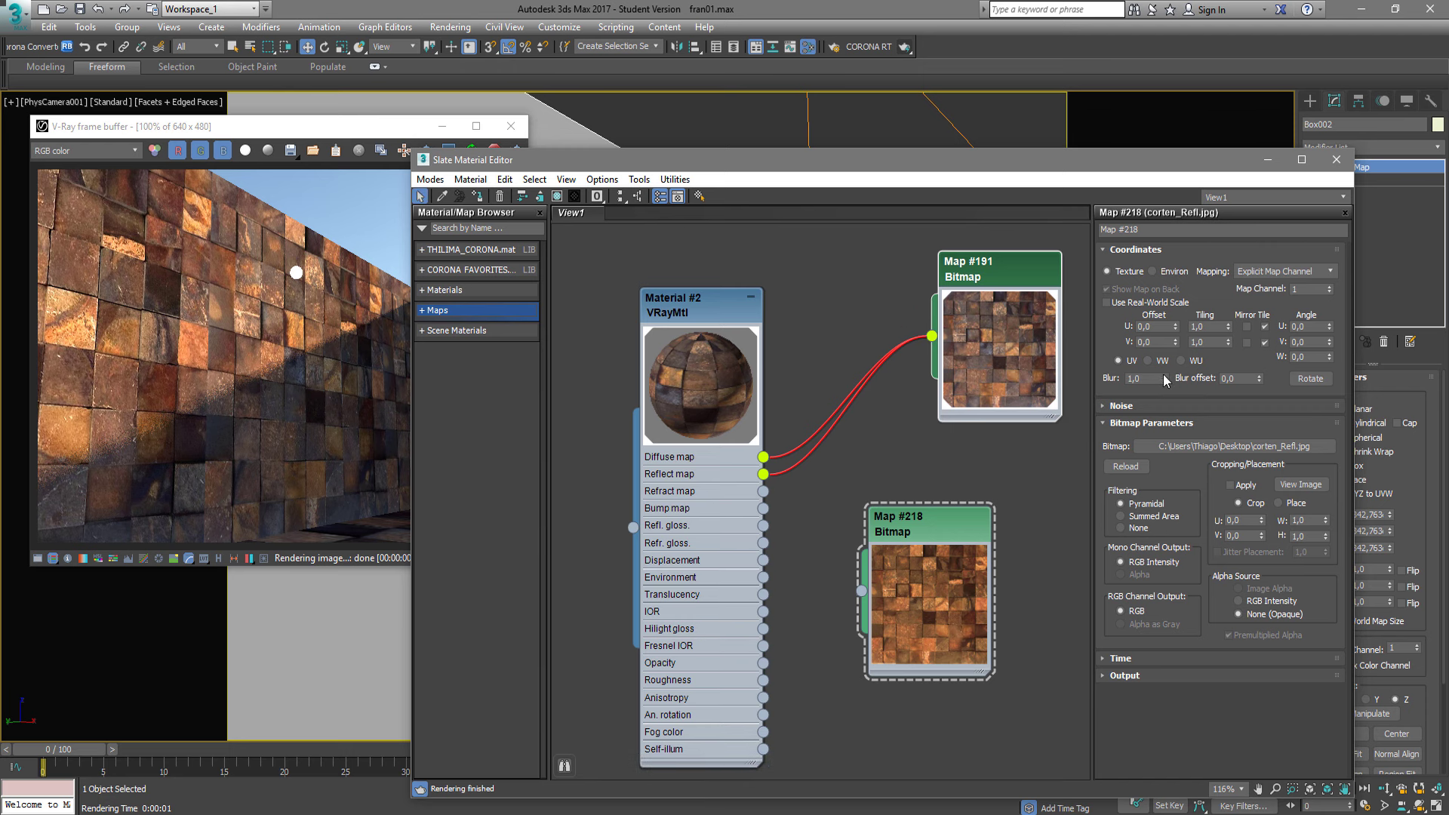
double_click(698, 503)
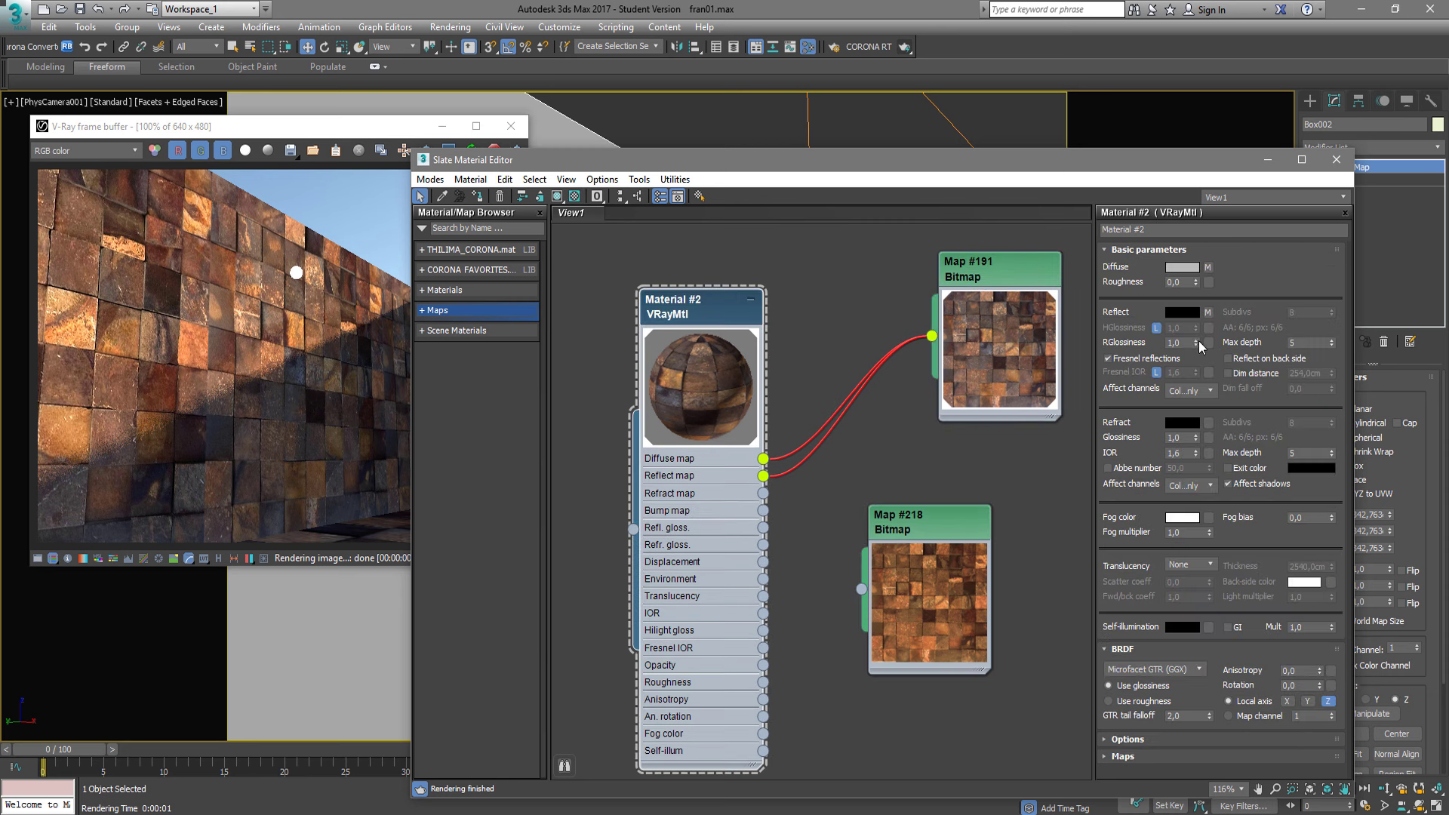
left_click_drag(1198, 341, 1192, 360)
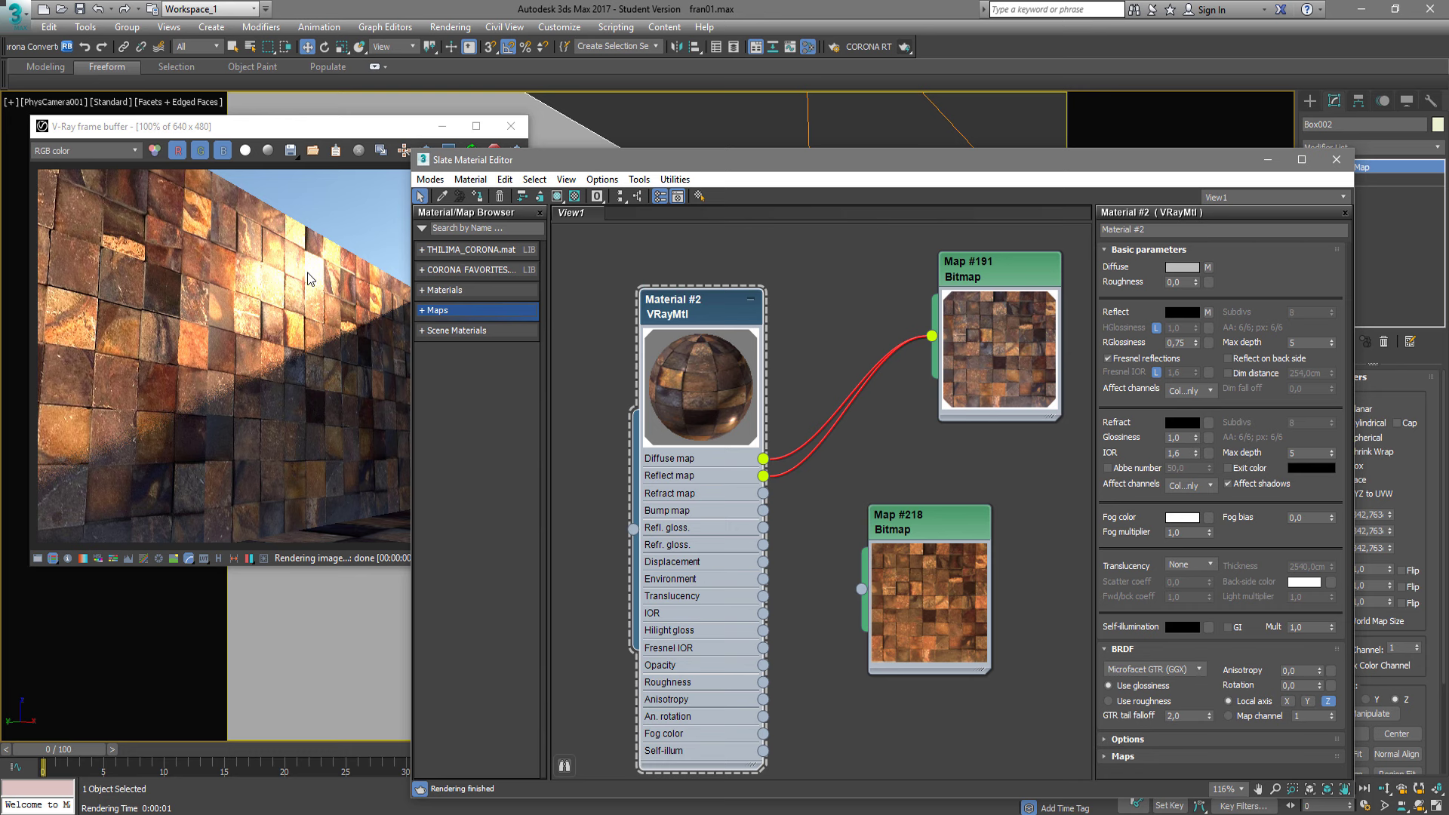
double_click(1023, 287)
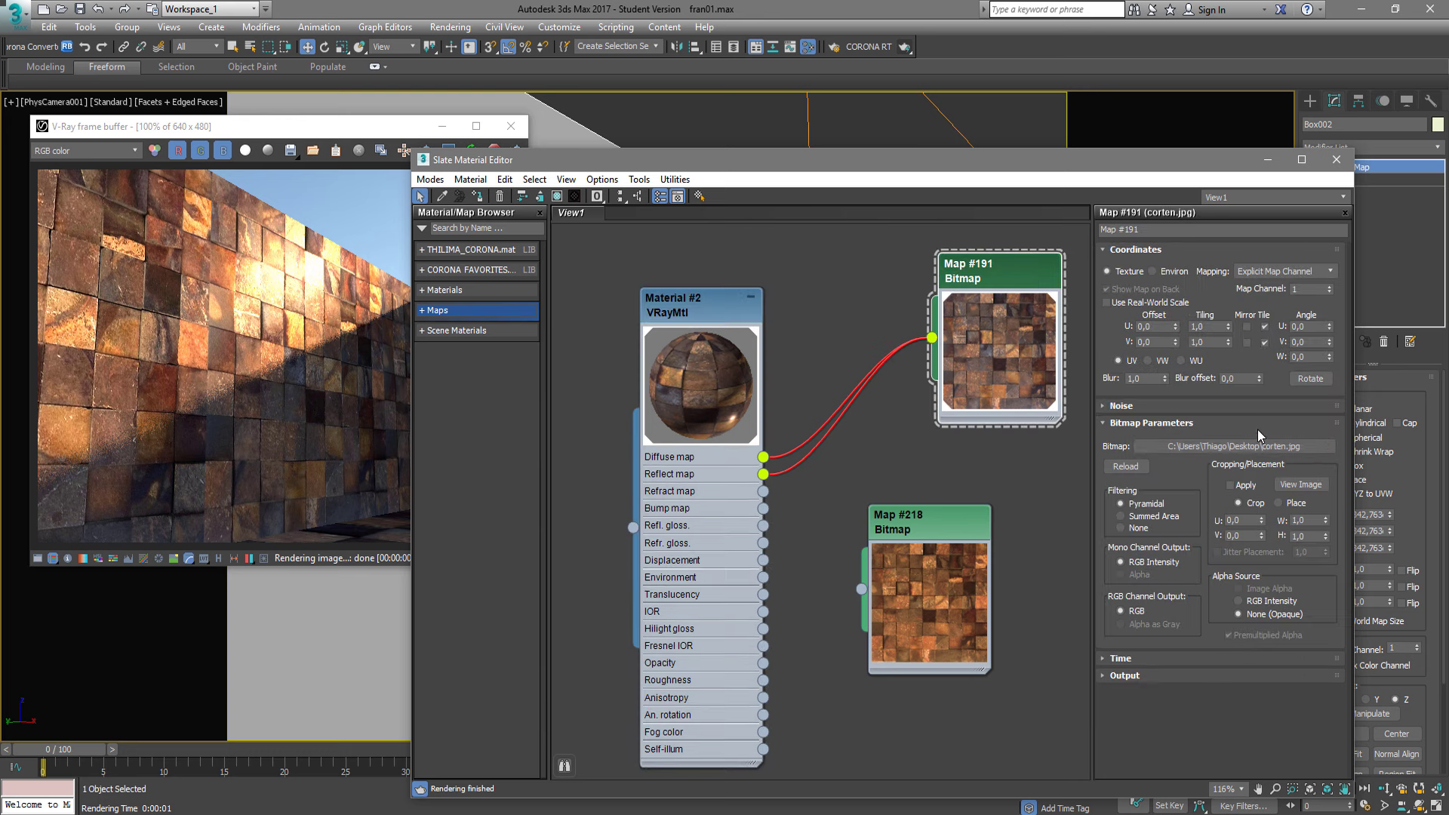
left_click(1318, 480)
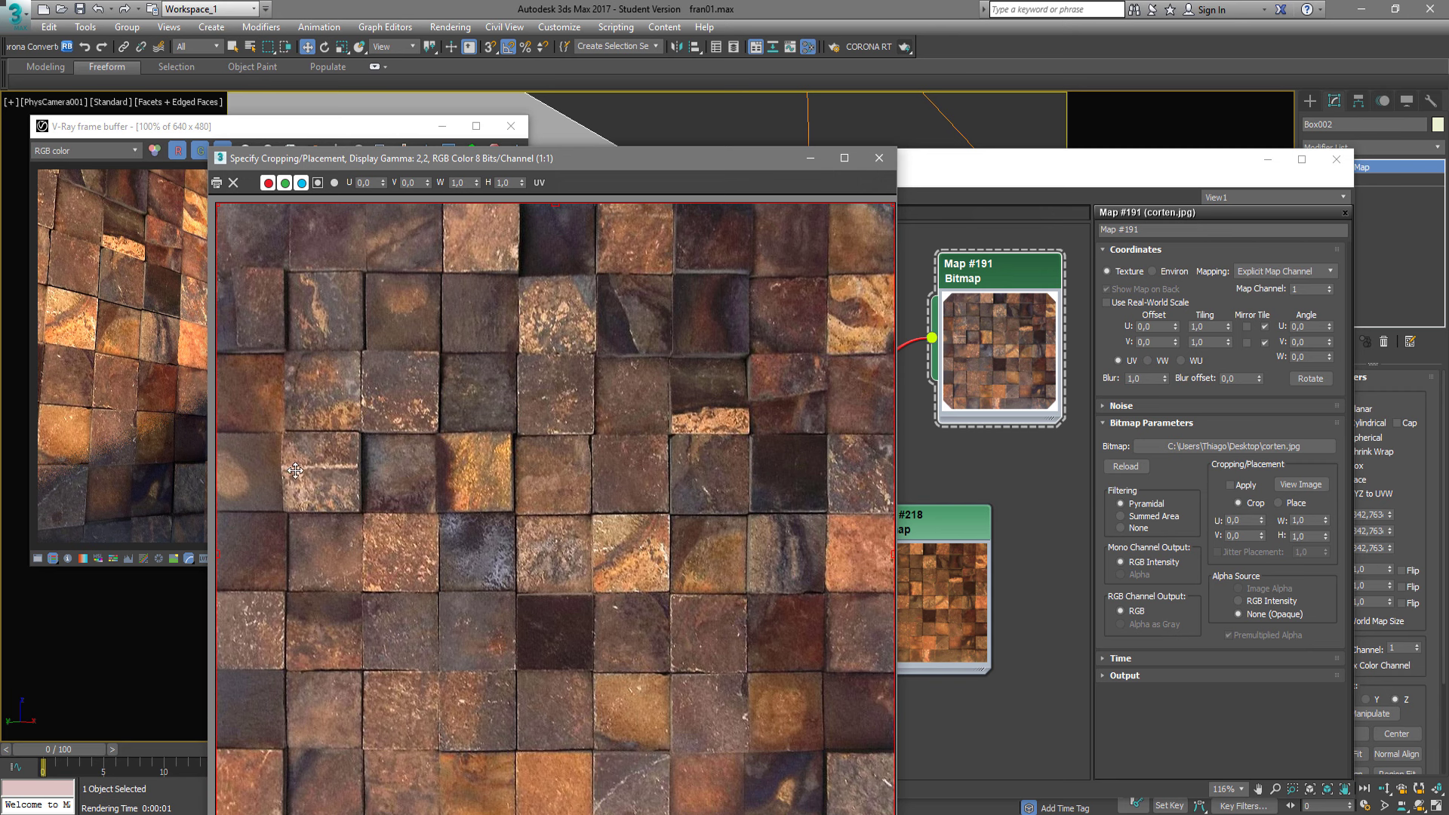
left_click_drag(596, 160, 887, 97)
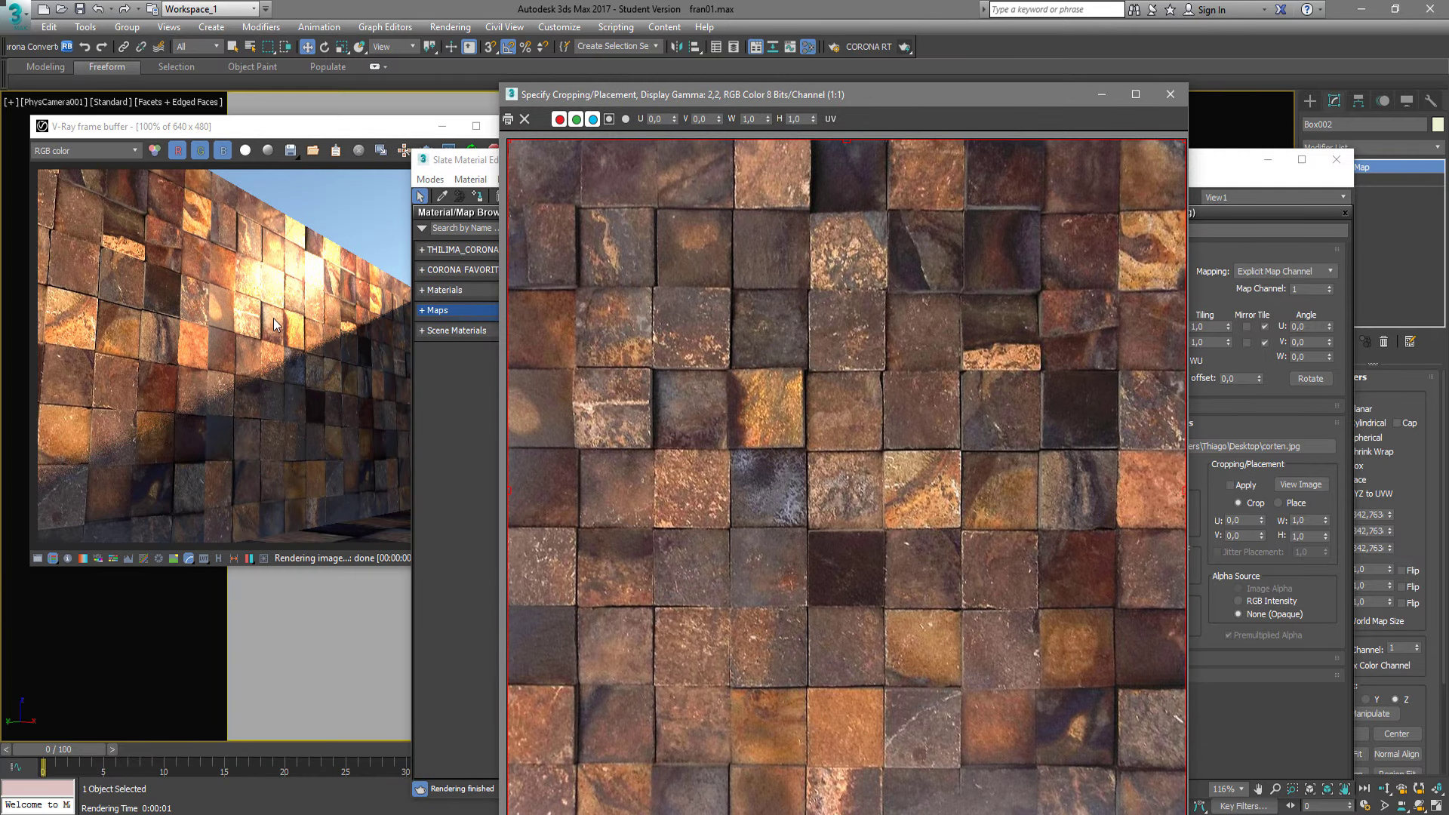
left_click(1170, 95)
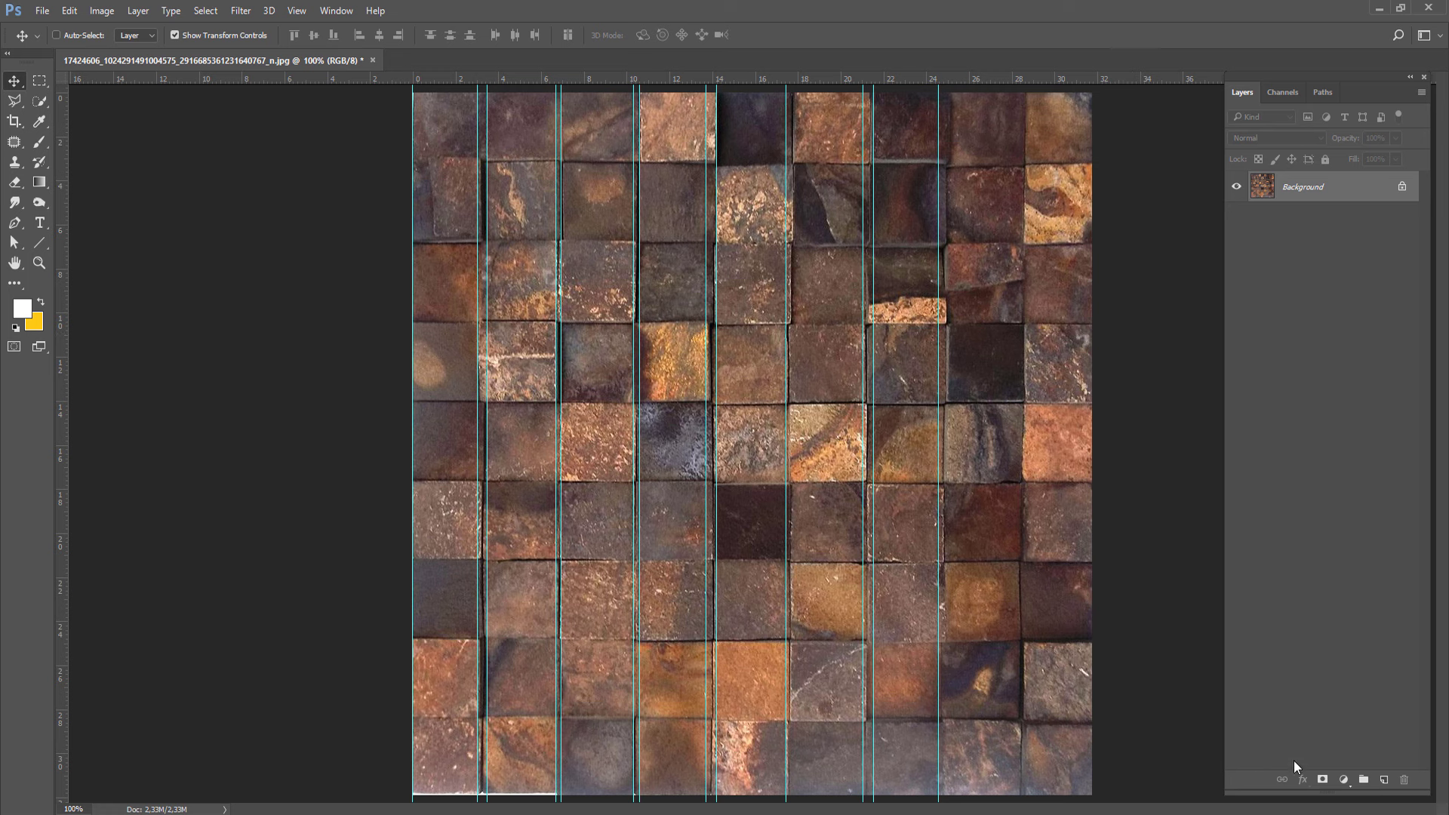
Add a Warming Filter (85) Photo Filter layer to the corten tiles, then zoom in to check the result.
left_click(1344, 780)
left_click(1350, 638)
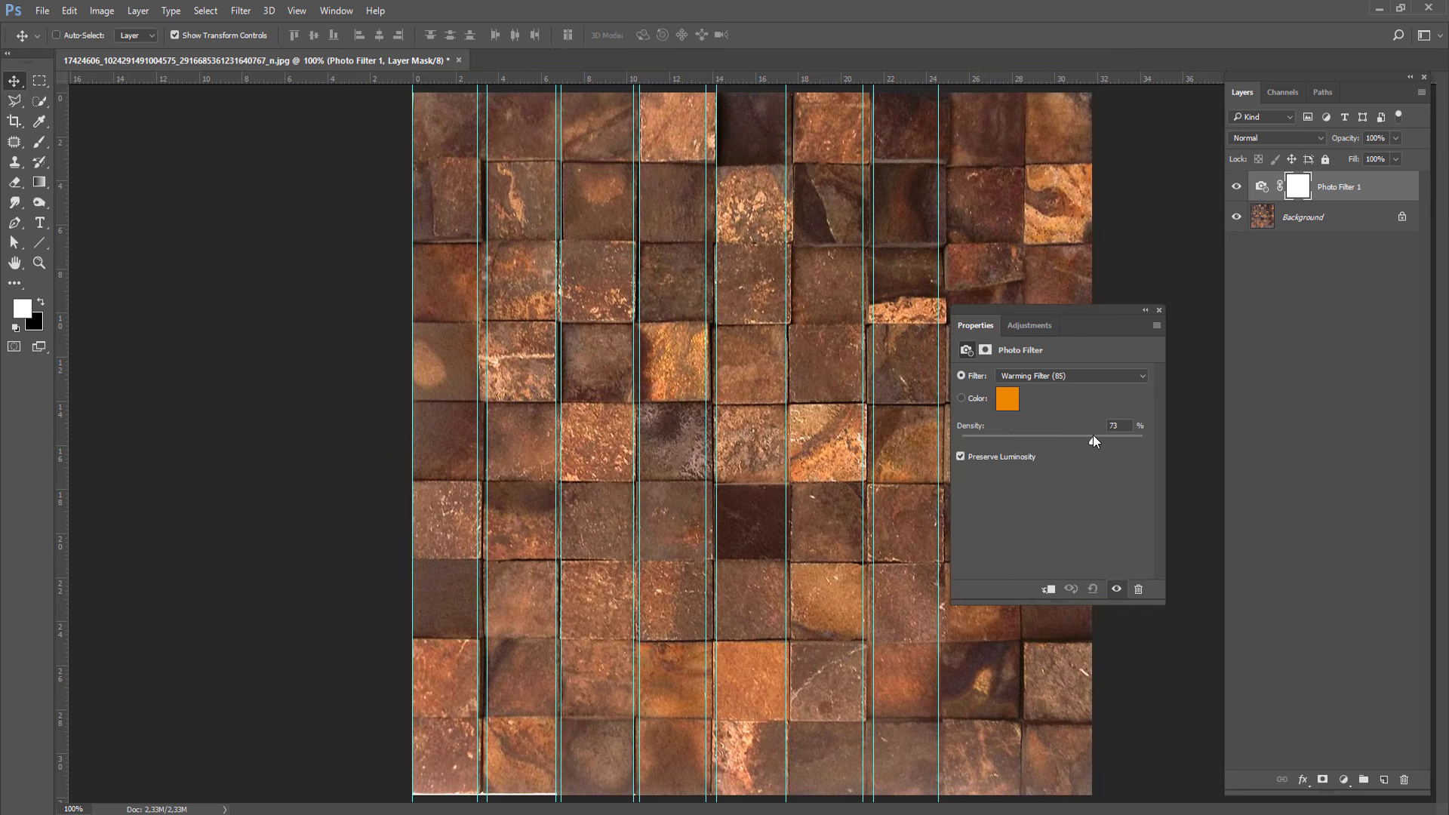
left_click_drag(1106, 439, 1105, 441)
left_click(1158, 311)
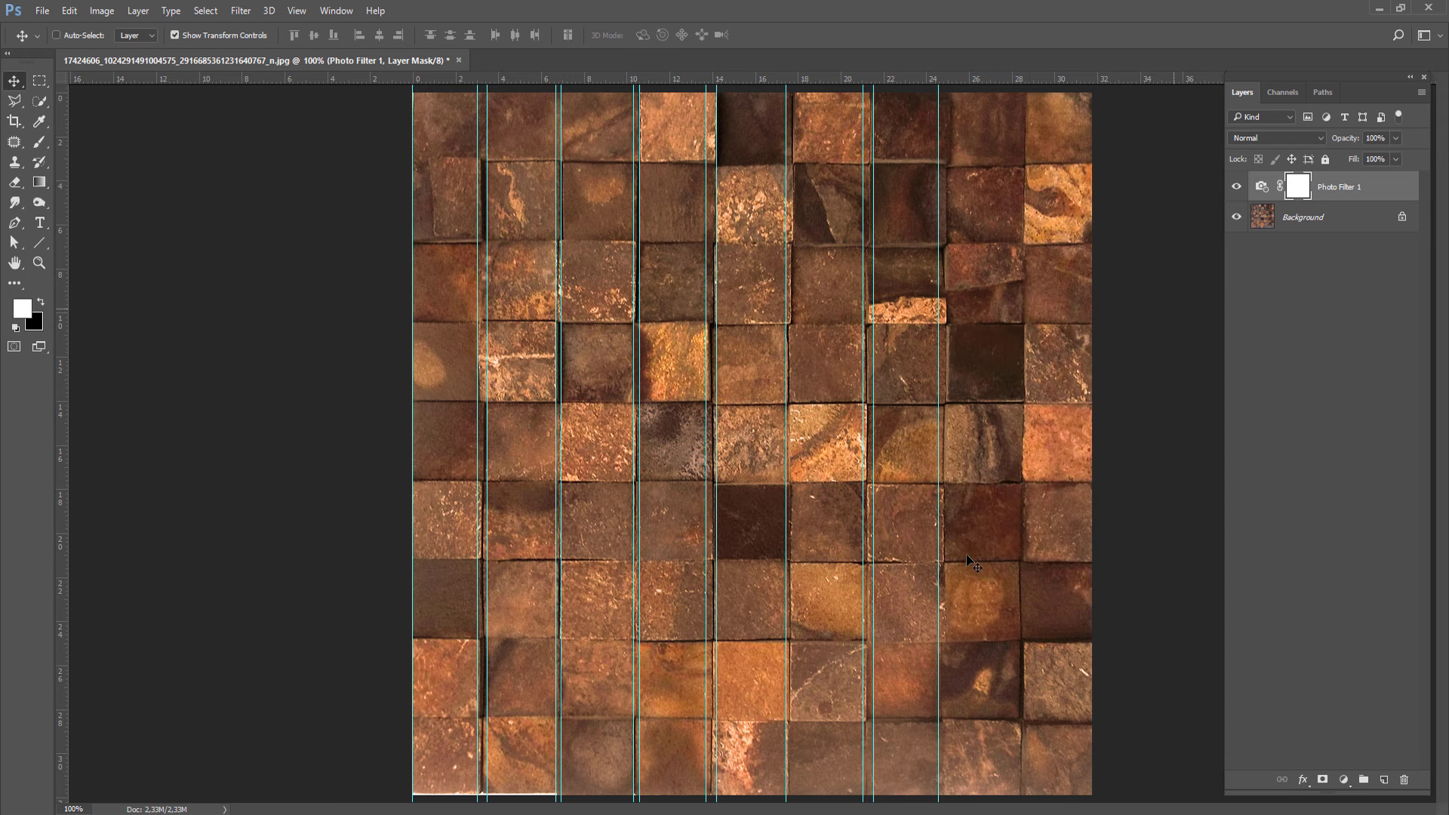
key("z")
left_click(736, 753)
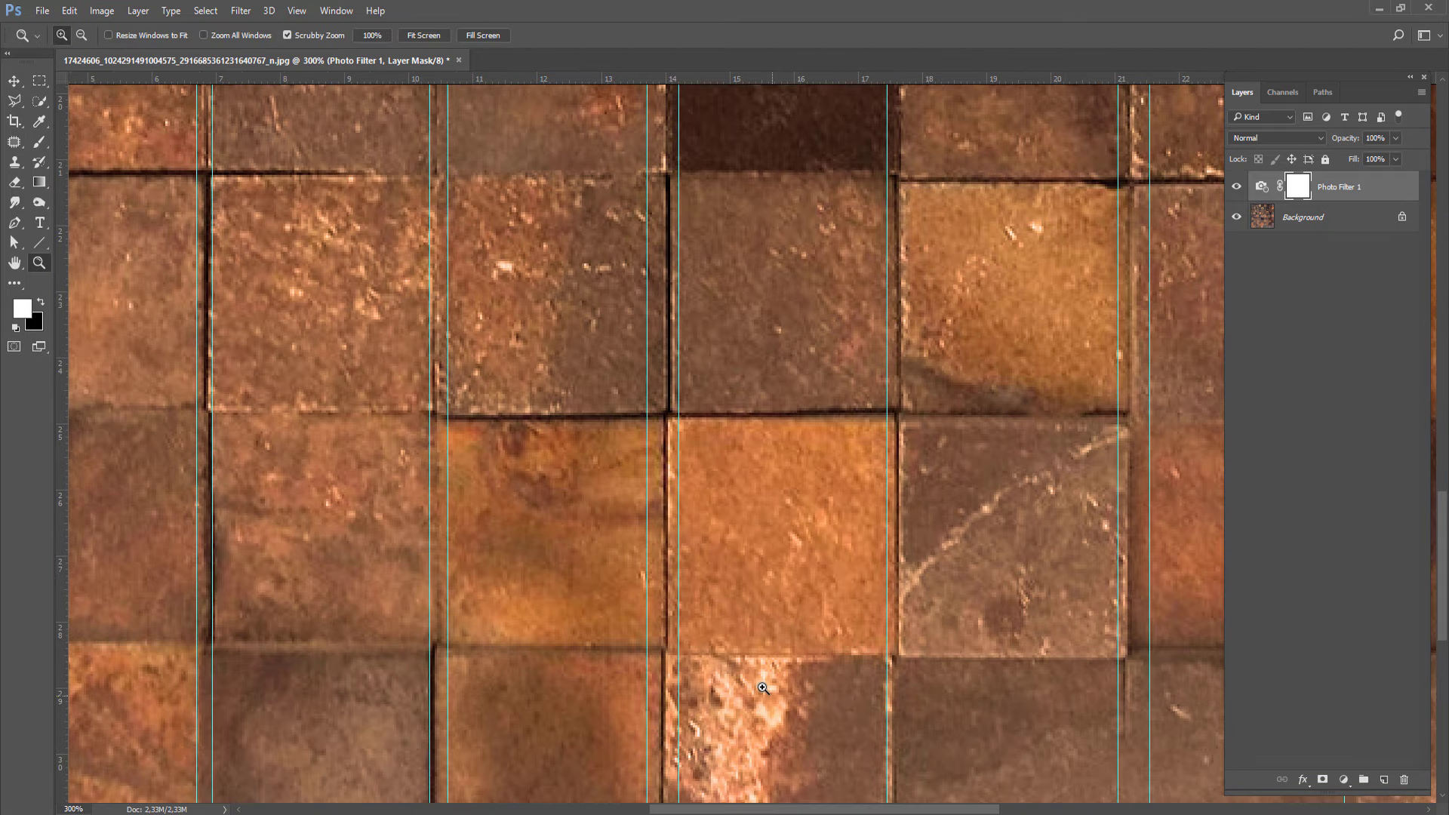
left_click(739, 648, "alt")
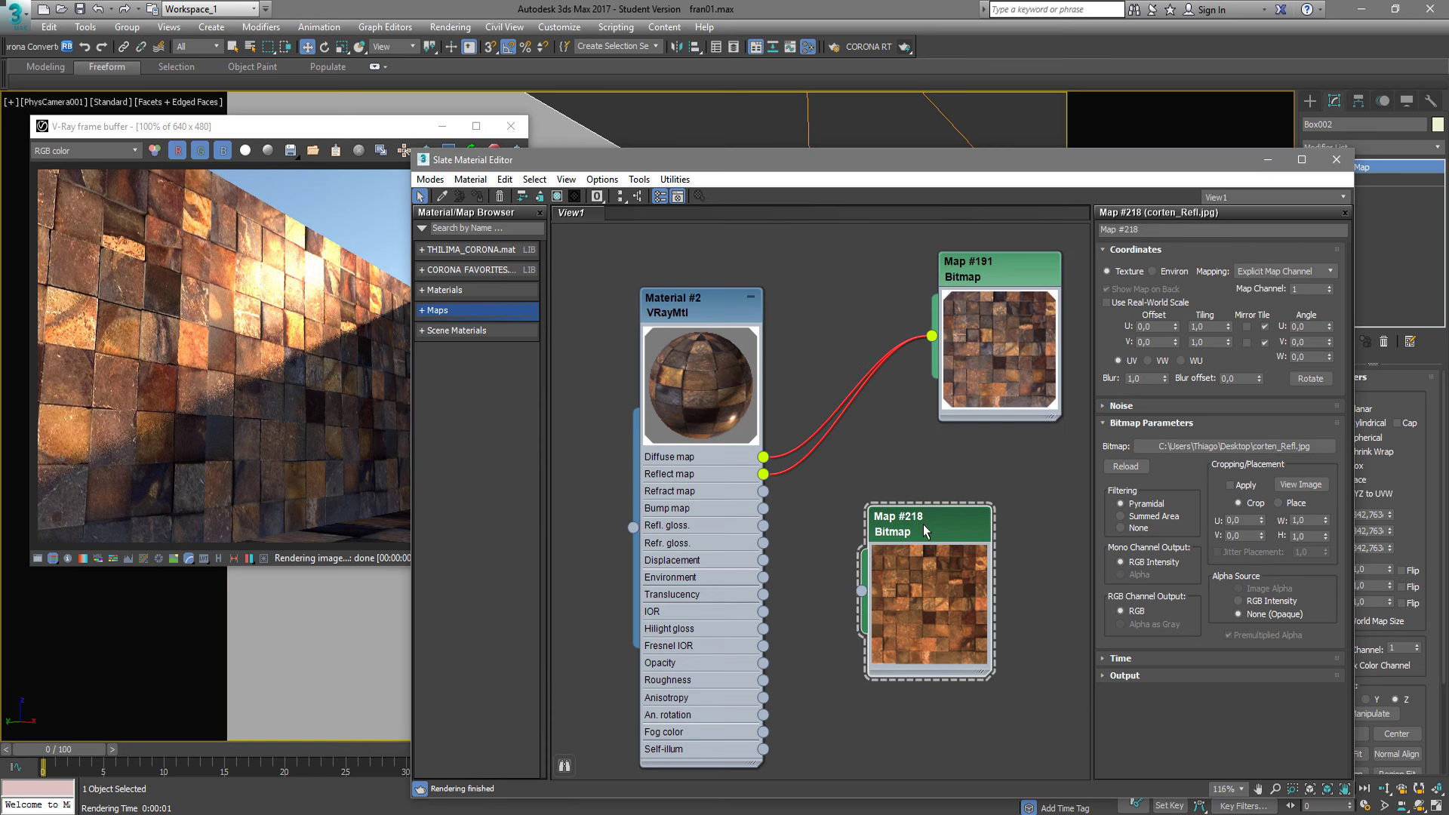
Wire corten_Refl Map #218 into Material #2's Reflect slot in place of Map #191.
left_click_drag(956, 514, 1059, 481)
left_click_drag(968, 557, 763, 475)
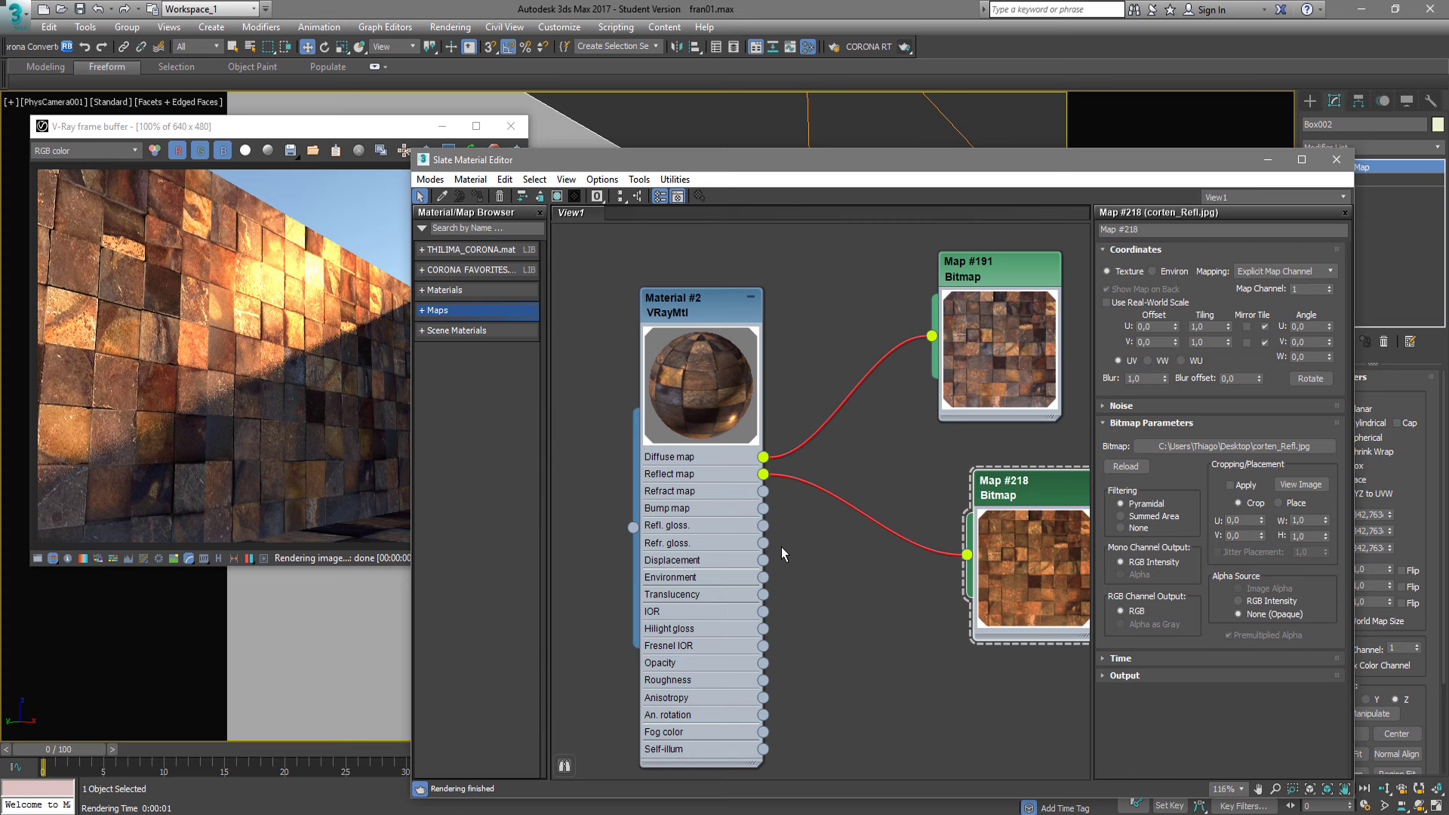
left_click(690, 513)
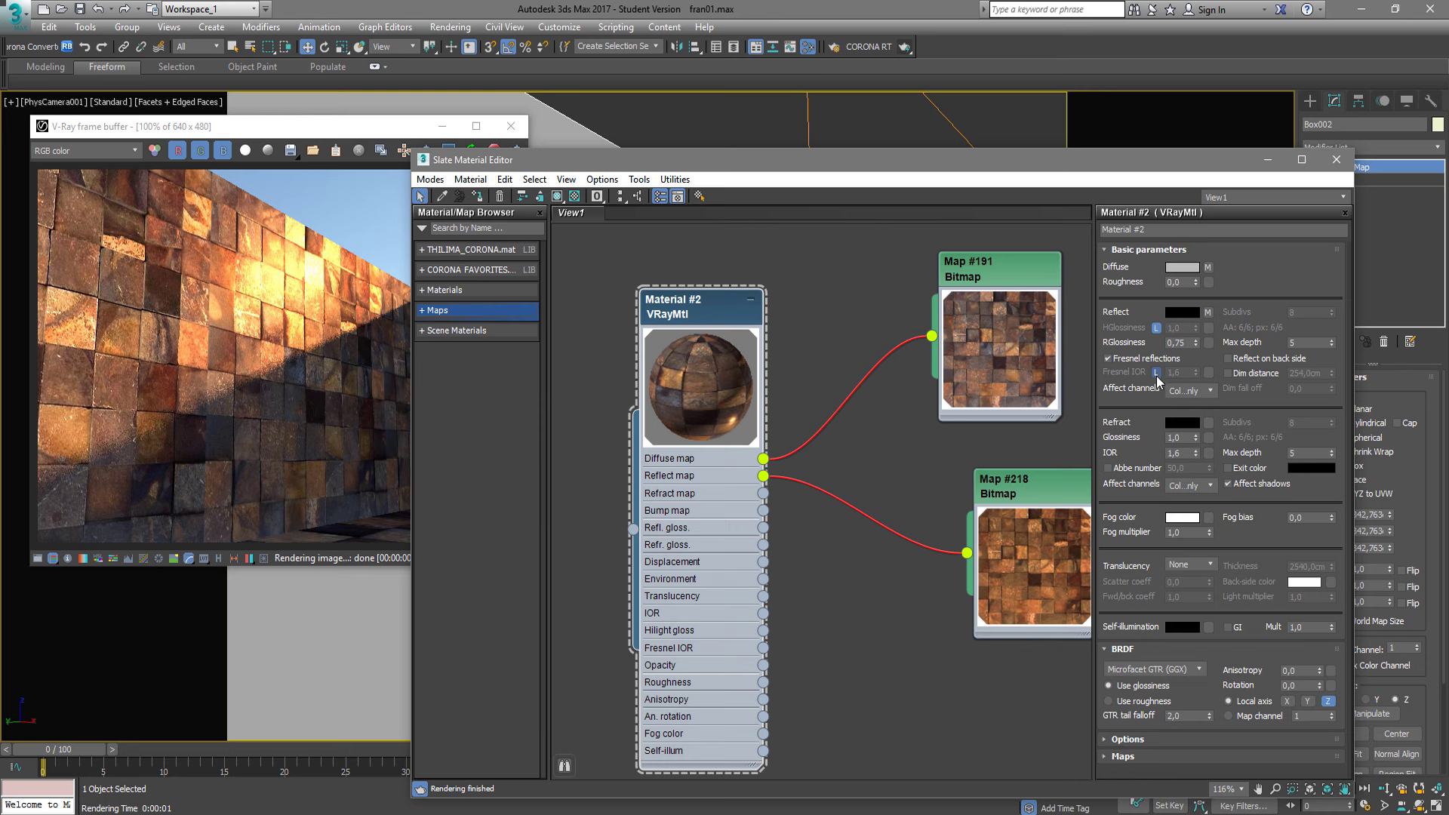
Unlock Material #2's Fresnel IOR and try values of 5, then 4.
double_click(1179, 453)
left_click(1145, 389)
double_click(1181, 372)
type("5")
key("Return")
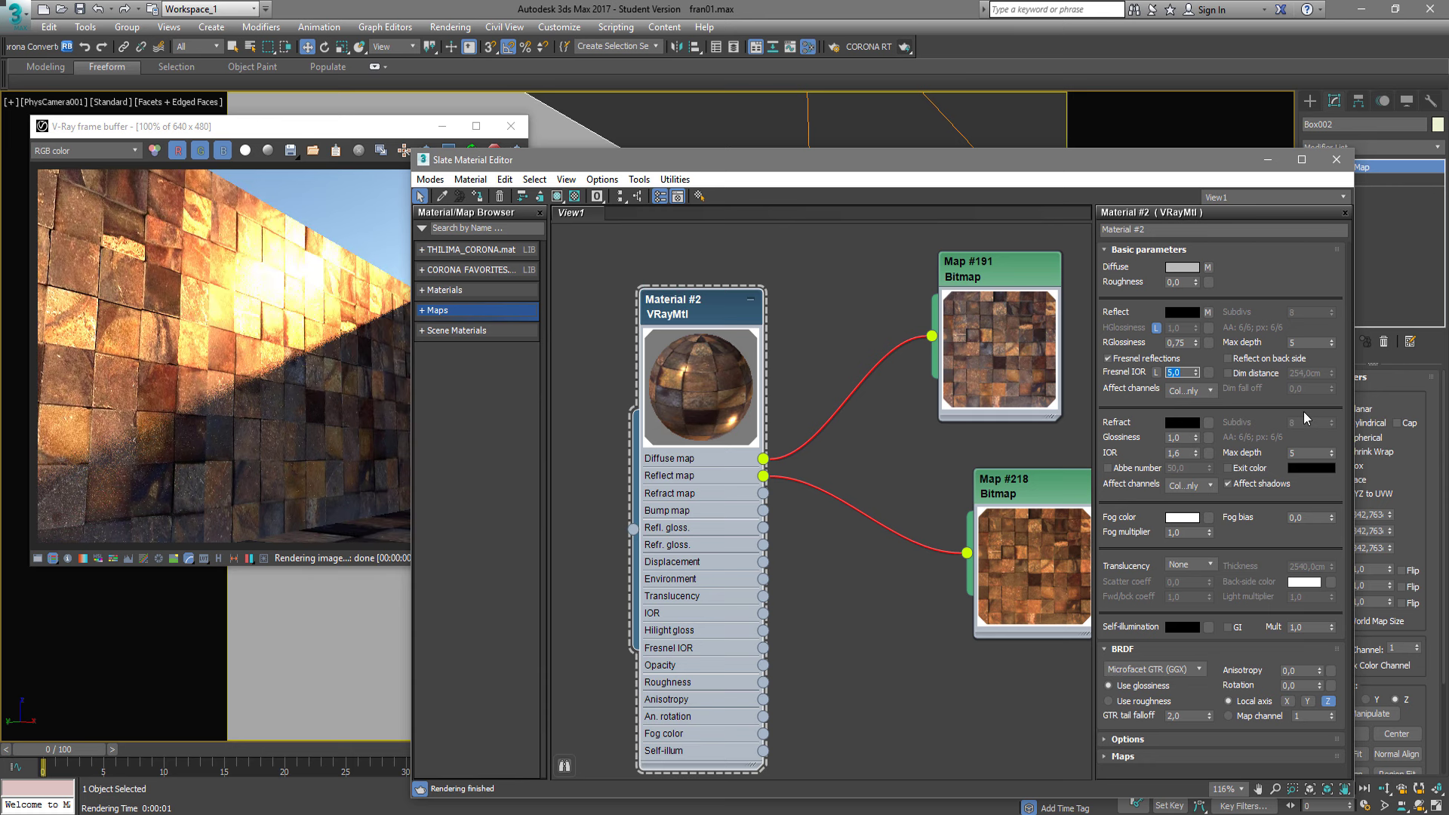
type("4")
key("Return")
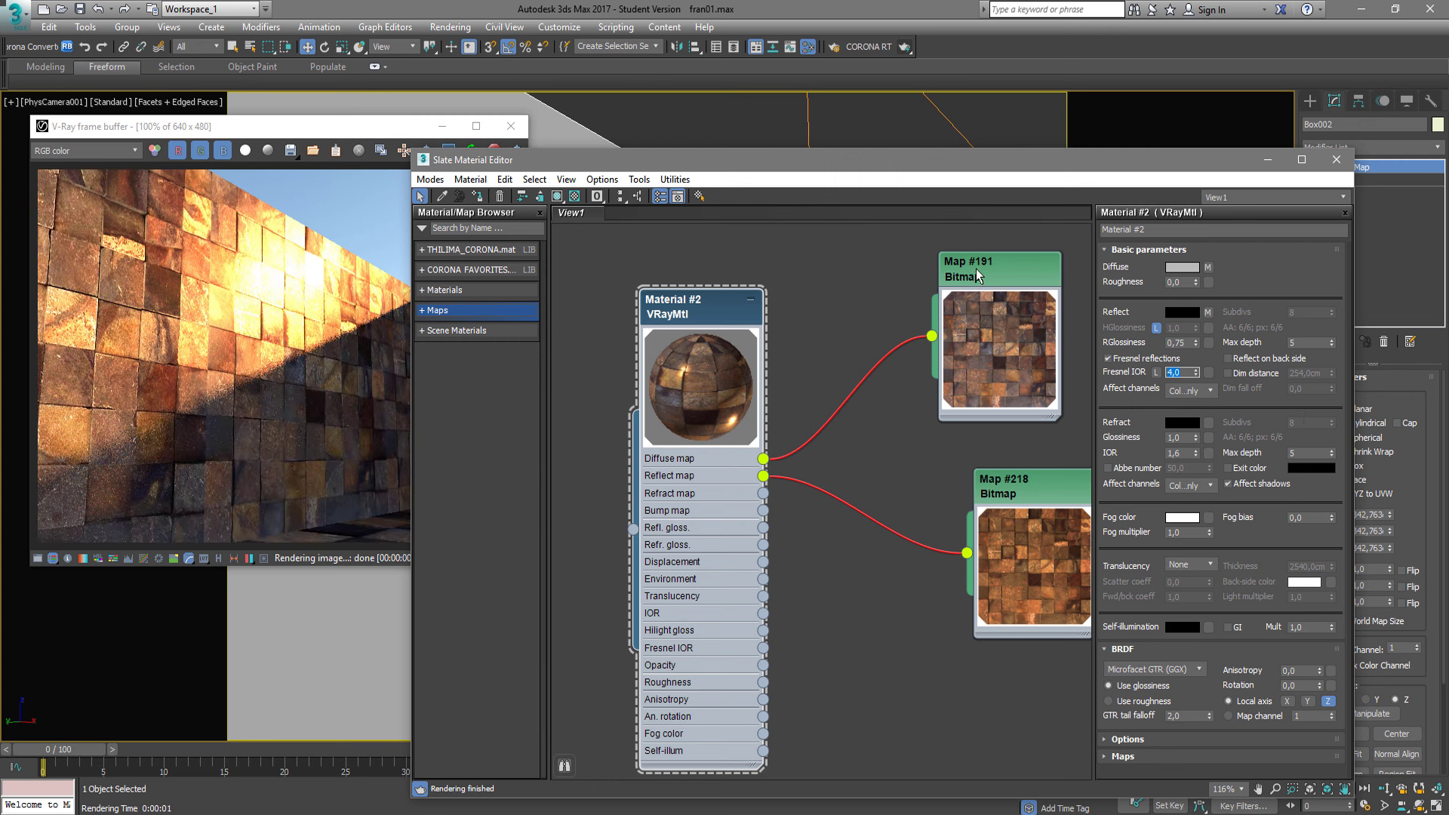
Test a Fresnel IOR of 3, then settle back on 4,0.
left_click_drag(1025, 497, 990, 492)
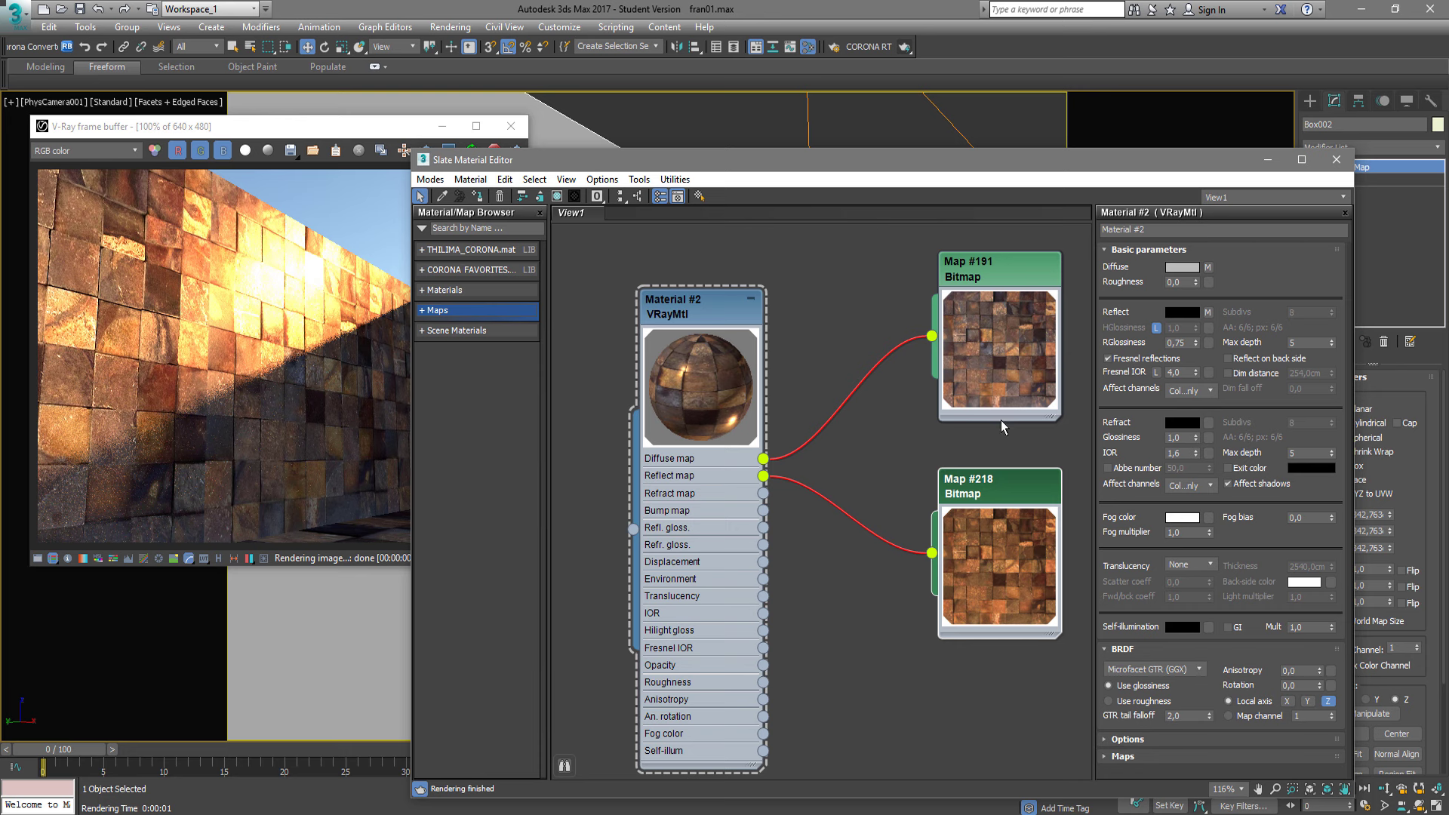
double_click(1178, 372)
type("3")
key("Return")
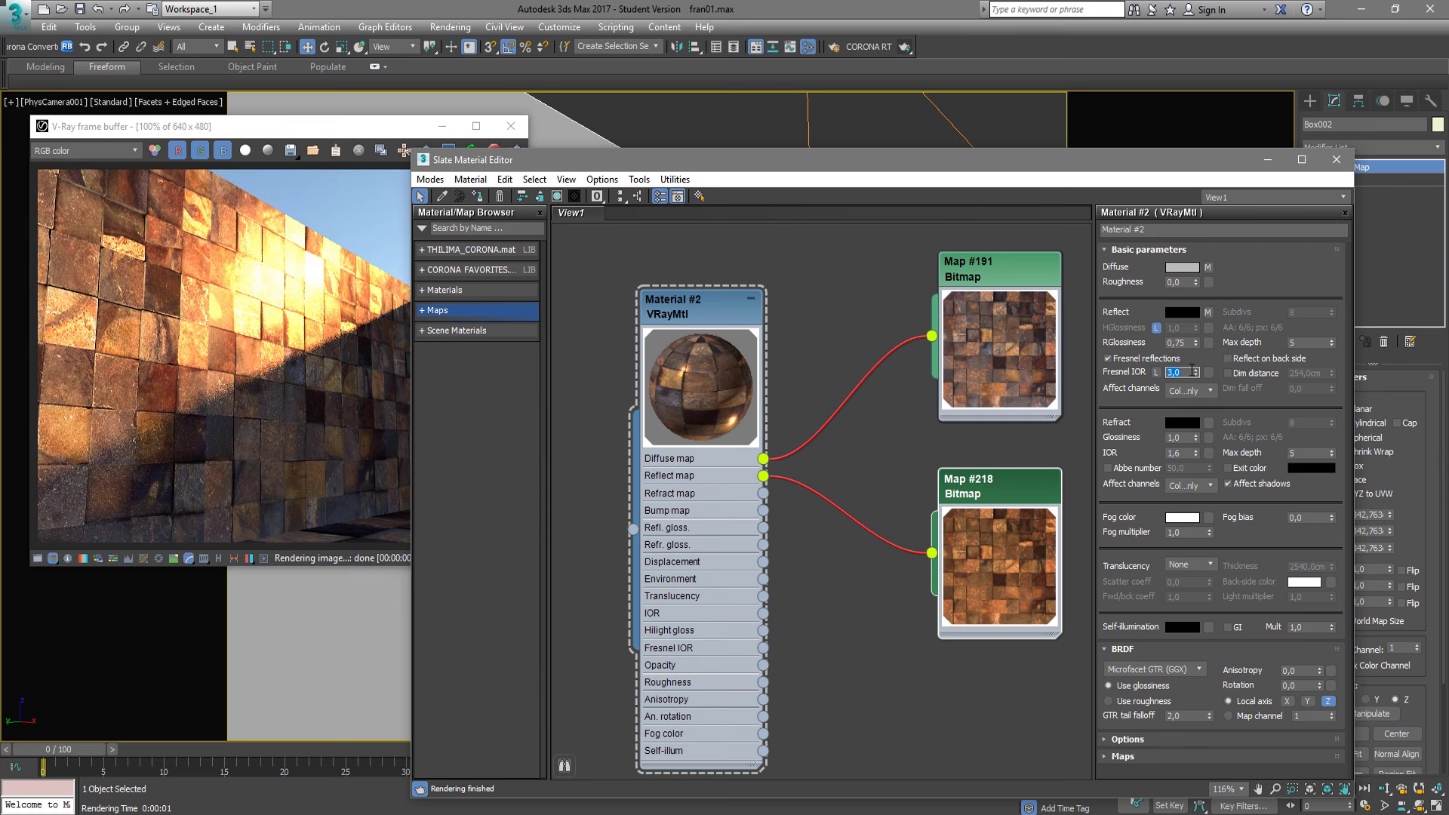
type("4")
key("Return")
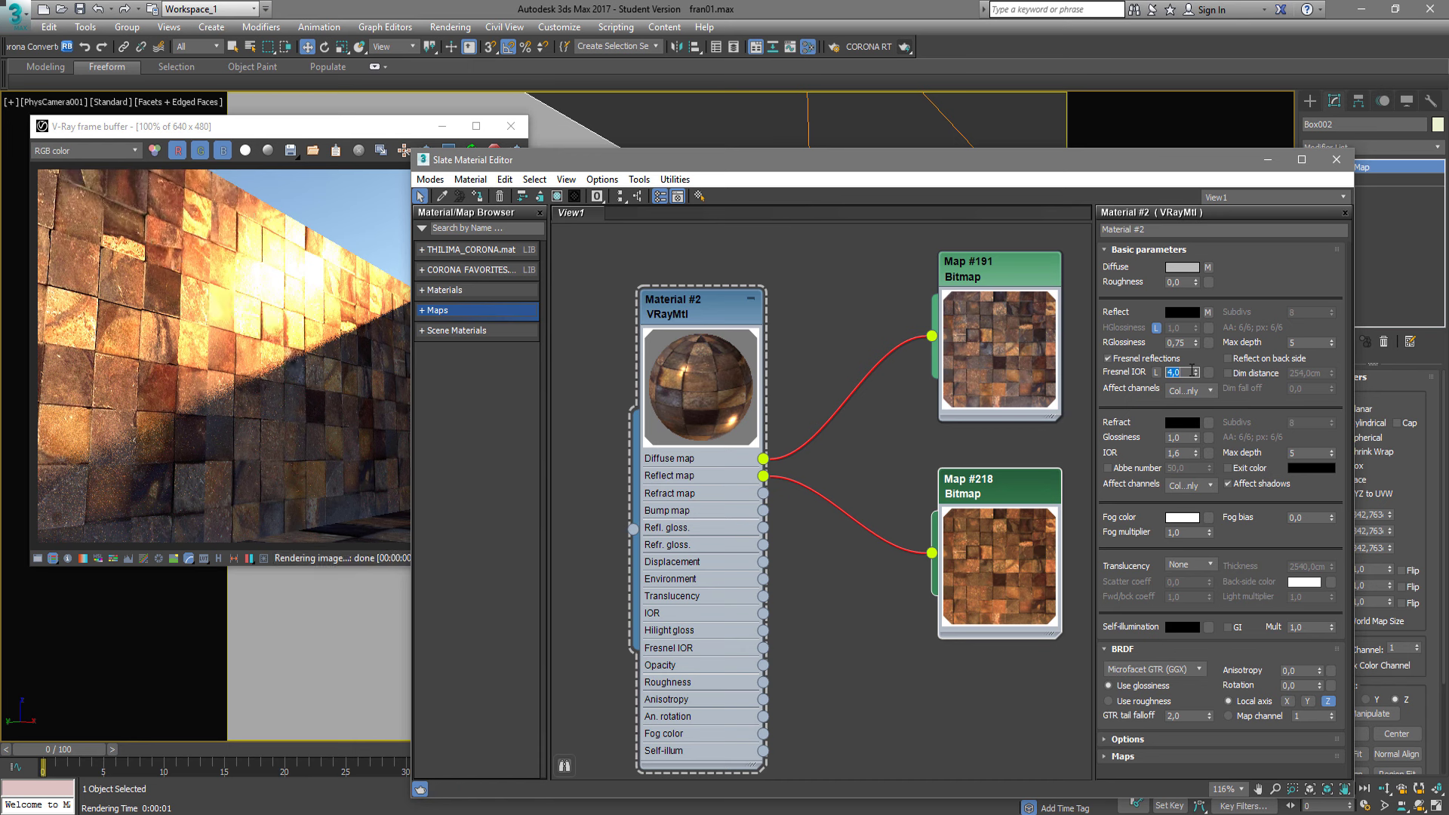
Connect corten_Refl Map #218 to Material #2's reflection glossiness input.
mouse_move(950, 522)
middle_mouse_down()
mouse_move(994, 383)
mouse_move(915, 468)
middle_mouse_up()
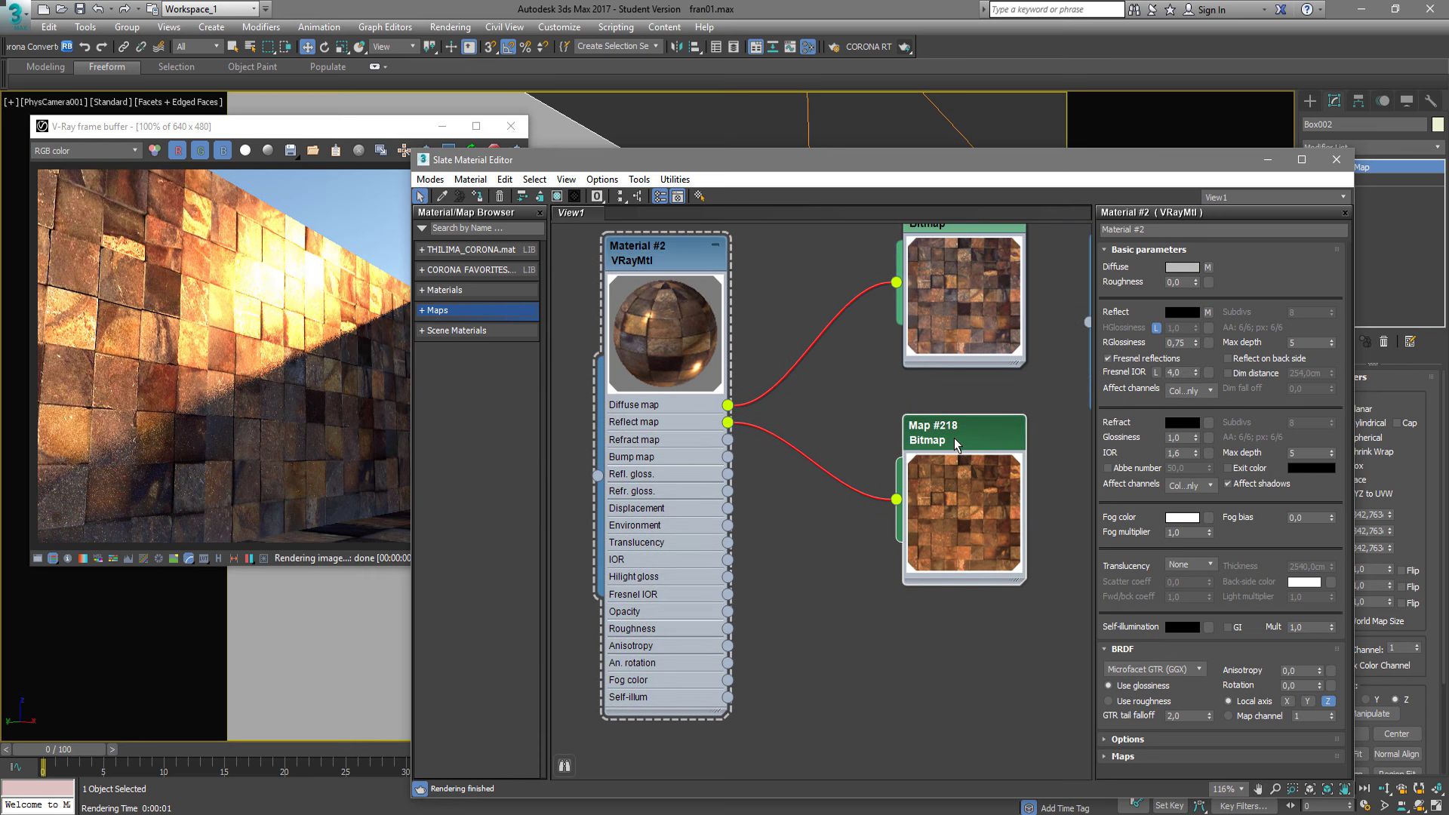
left_click_drag(954, 438, 954, 402)
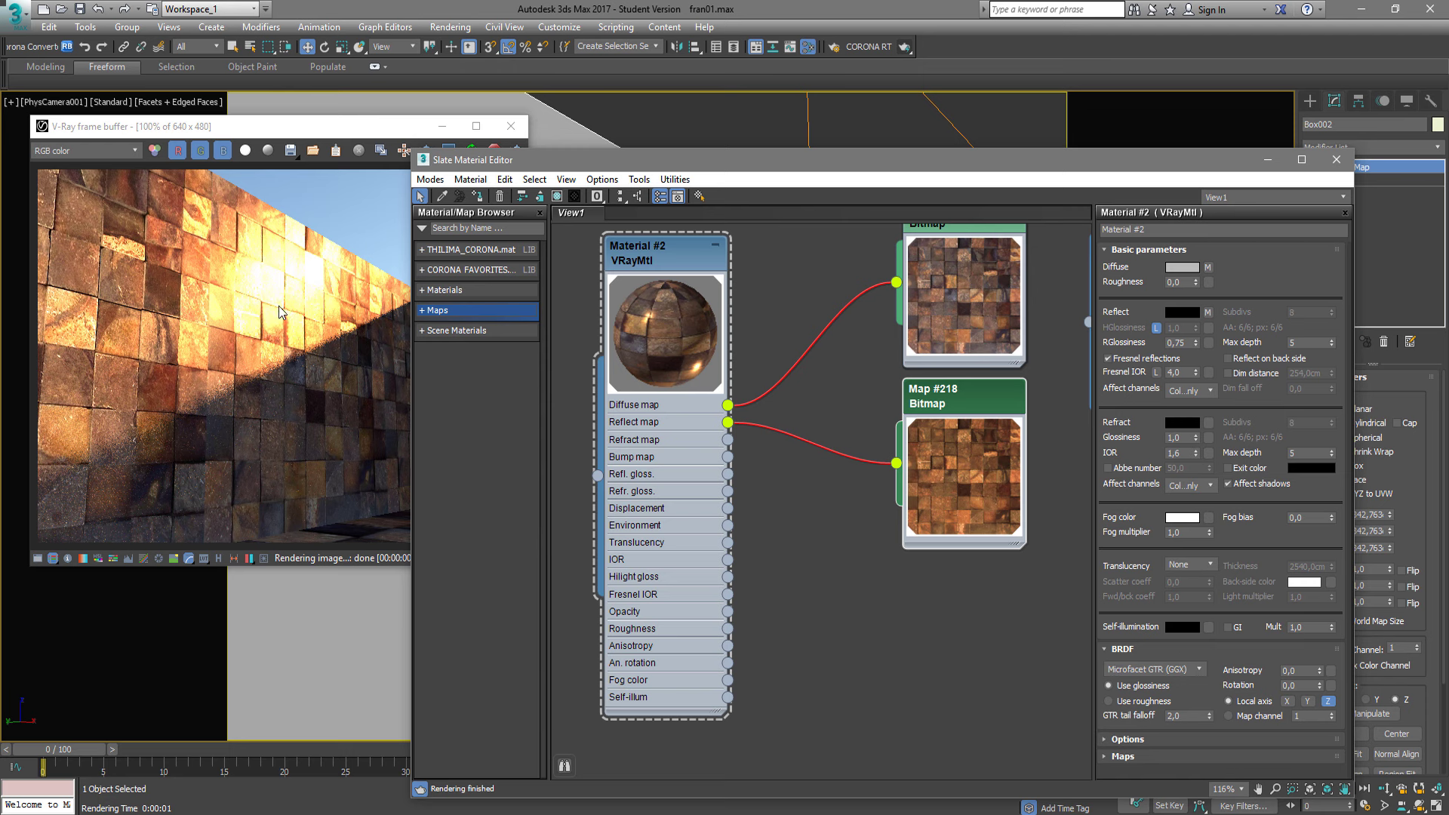
left_click(659, 455)
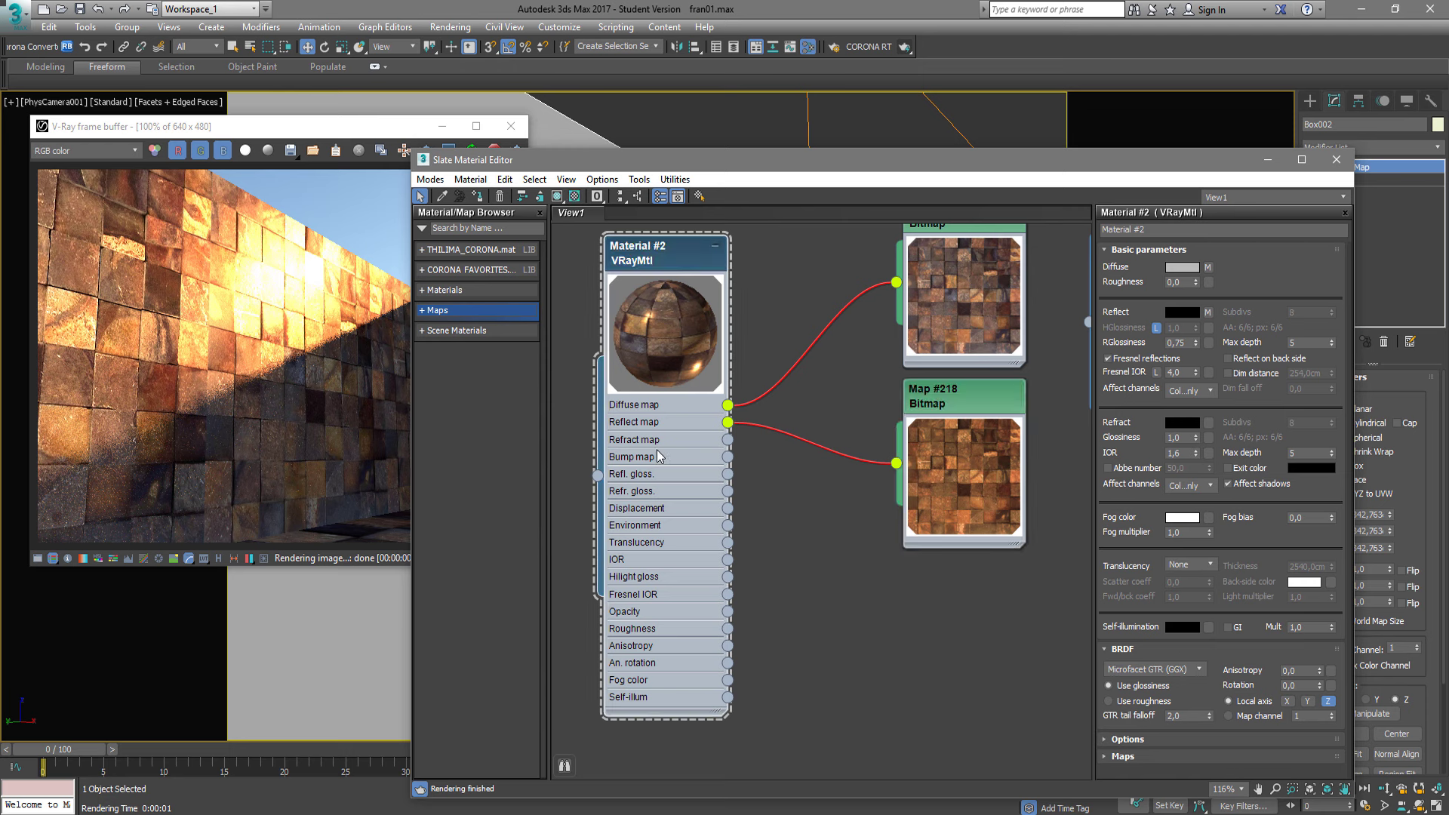
left_click(1181, 341)
left_click_drag(902, 462, 727, 473)
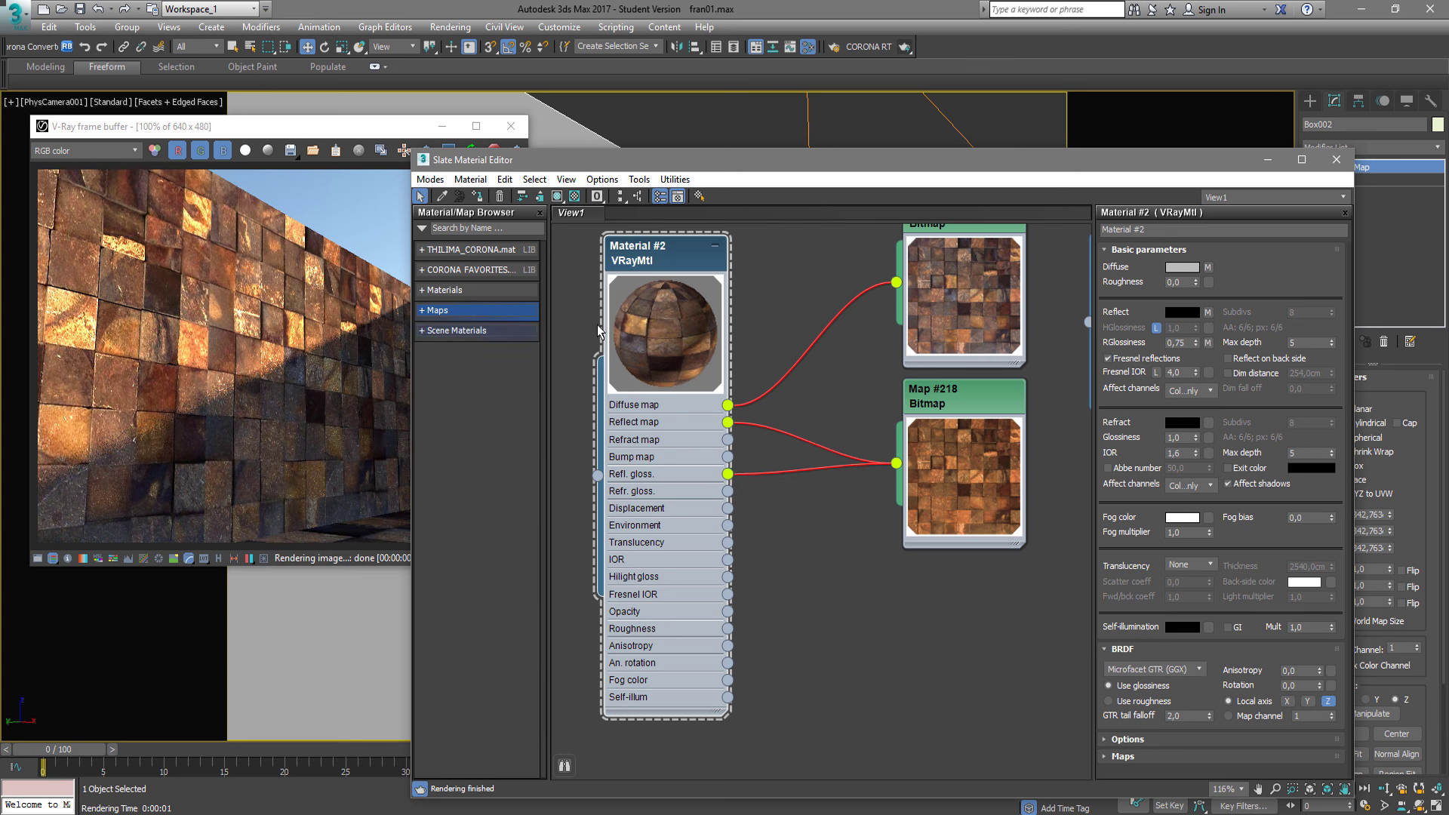
Show a checkered preview background, tidy the nodes, and raise RGlossiness to 0.86.
scroll(692, 350, "up", 3)
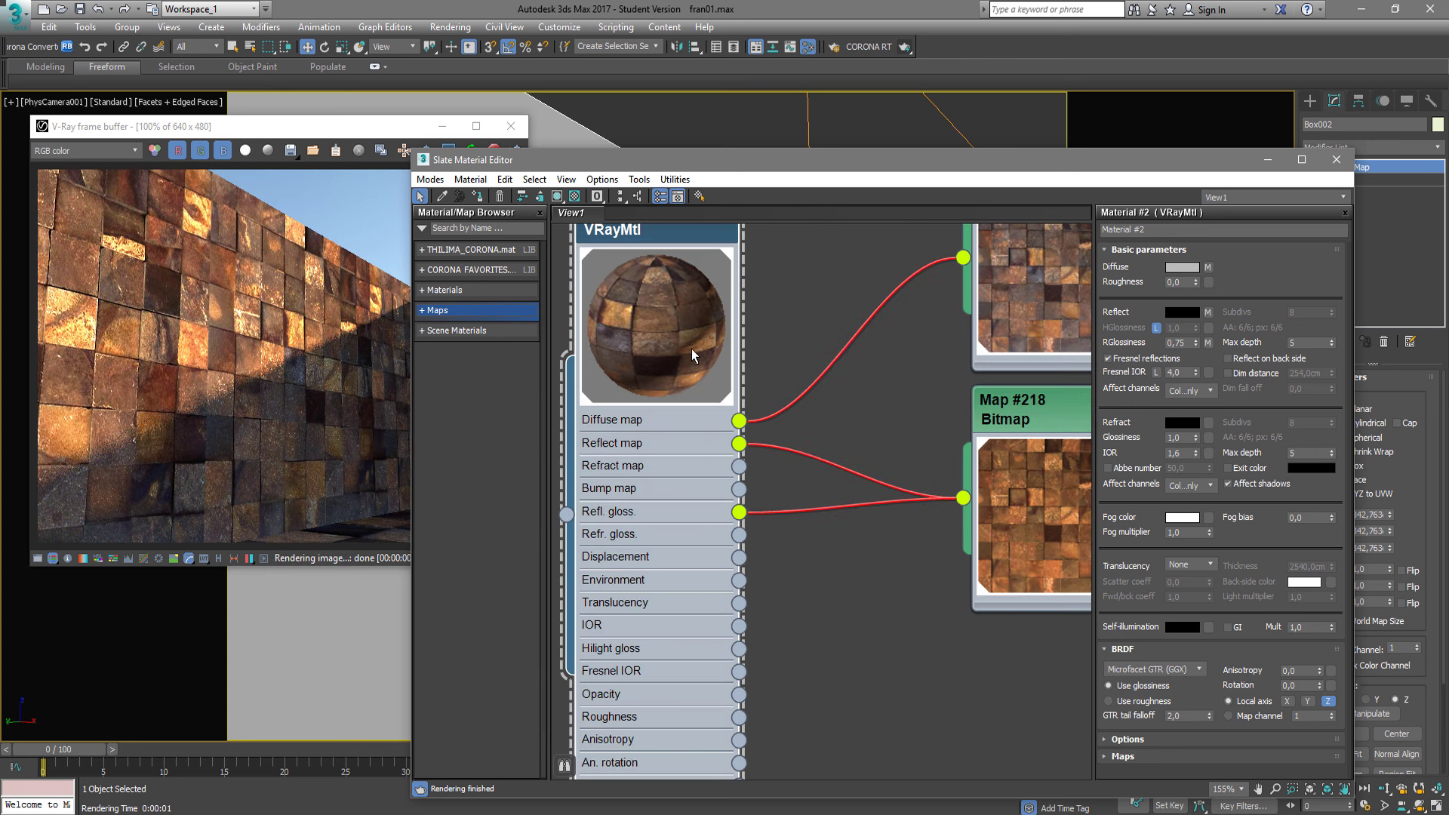
left_click(574, 196)
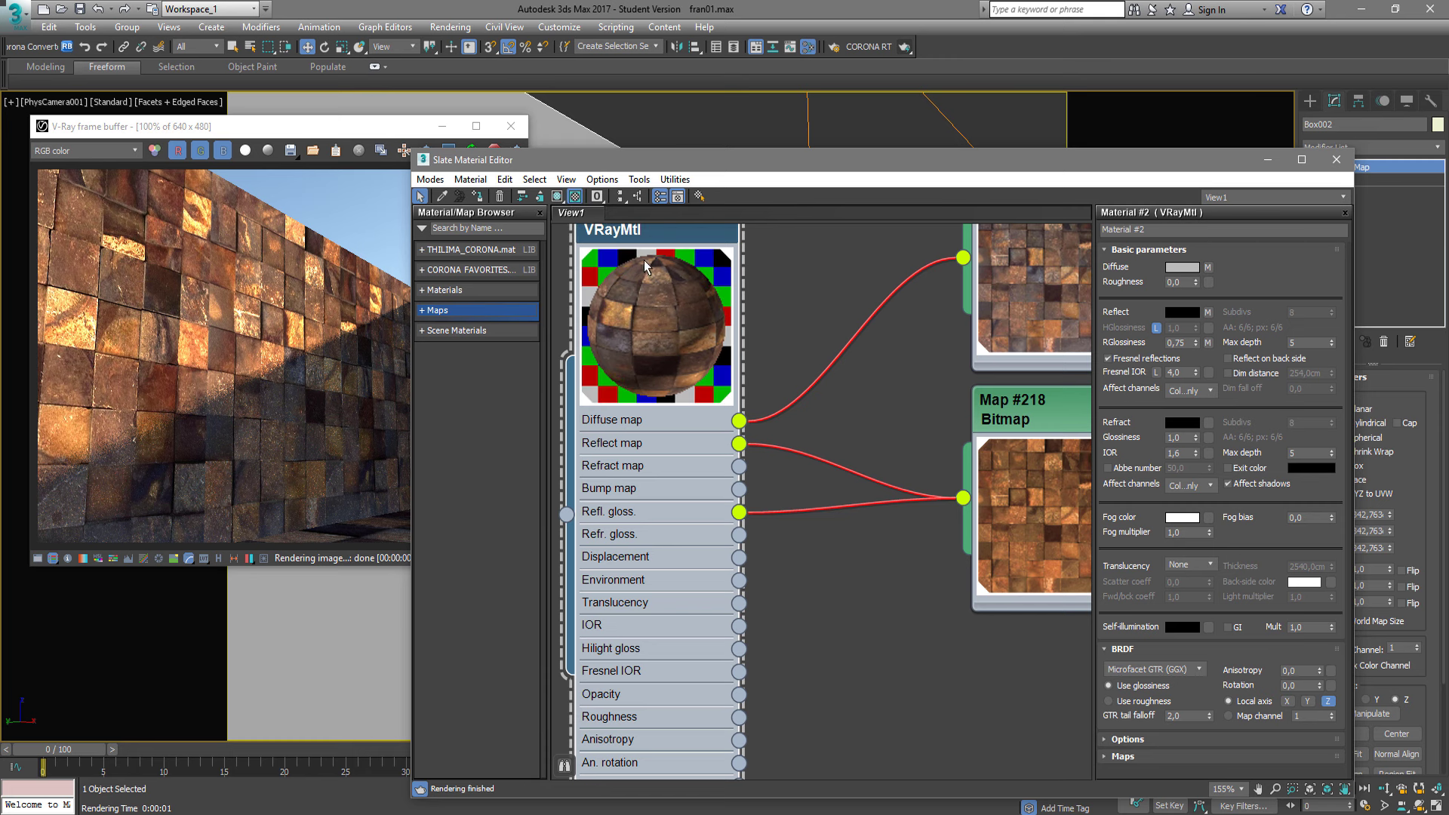
mouse_move(771, 534)
middle_mouse_down()
mouse_move(775, 575)
mouse_move(769, 539)
middle_mouse_up()
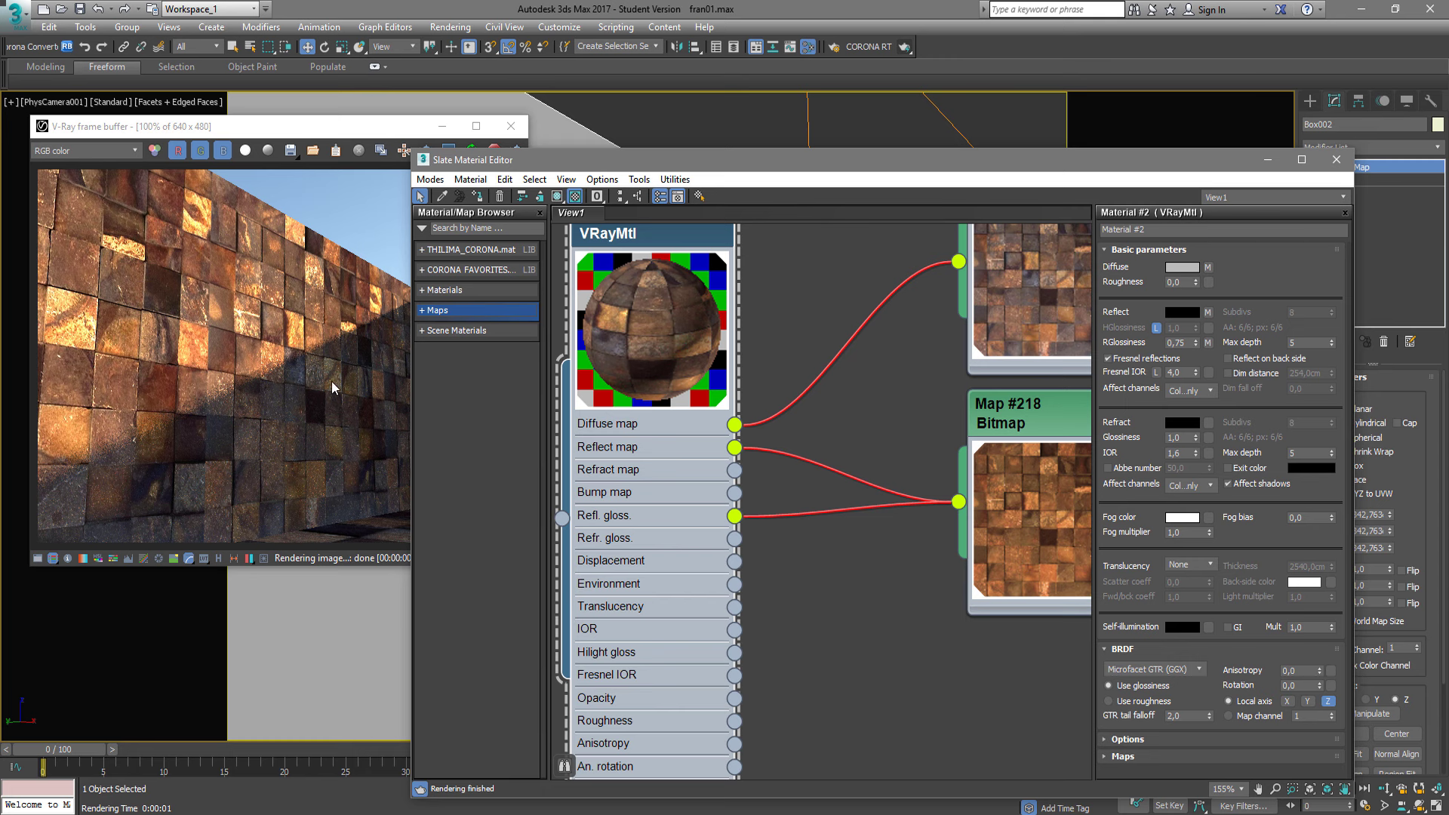
middle_click_drag(809, 431, 732, 420)
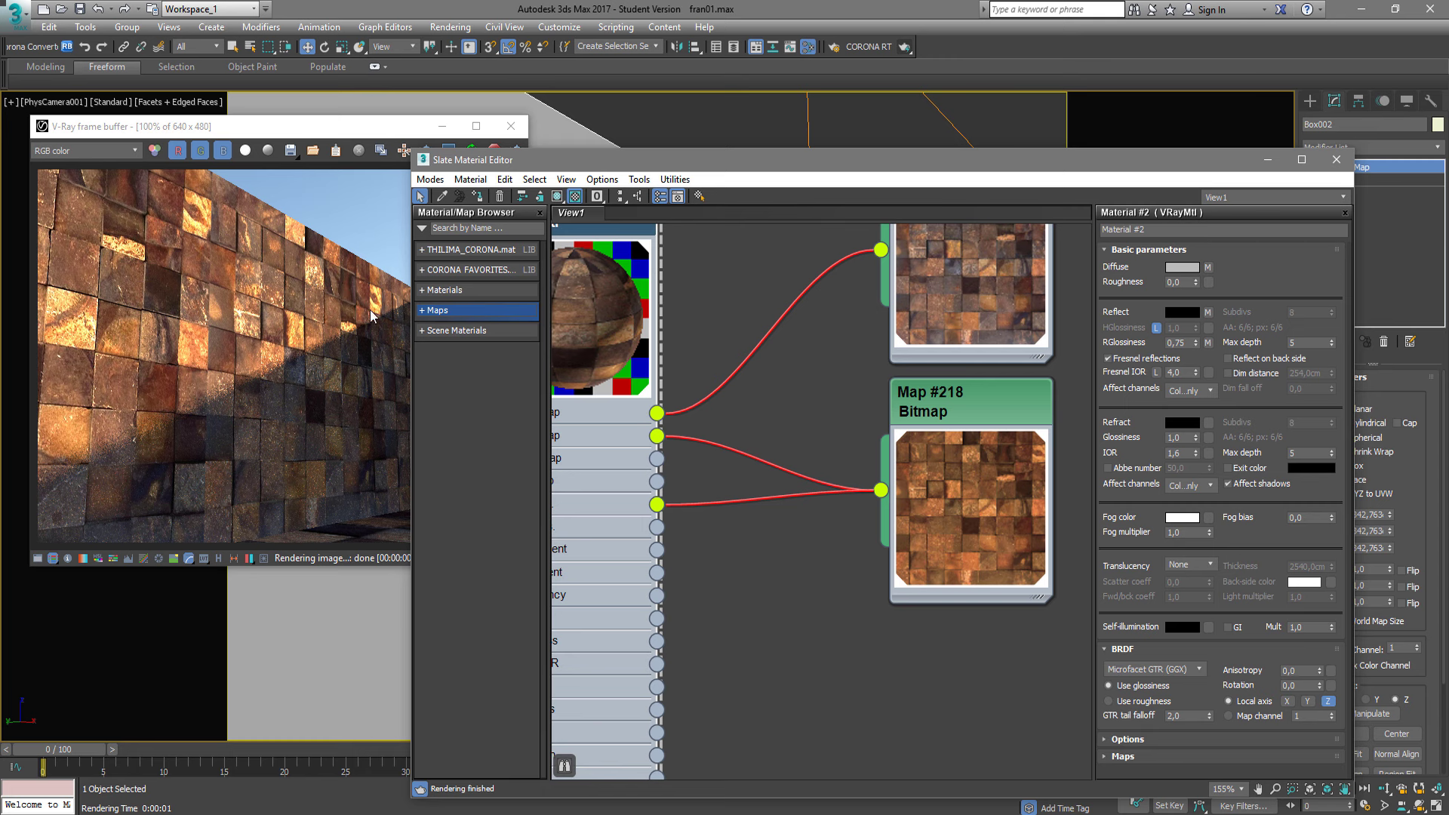
middle_click_drag(1064, 442, 1099, 413)
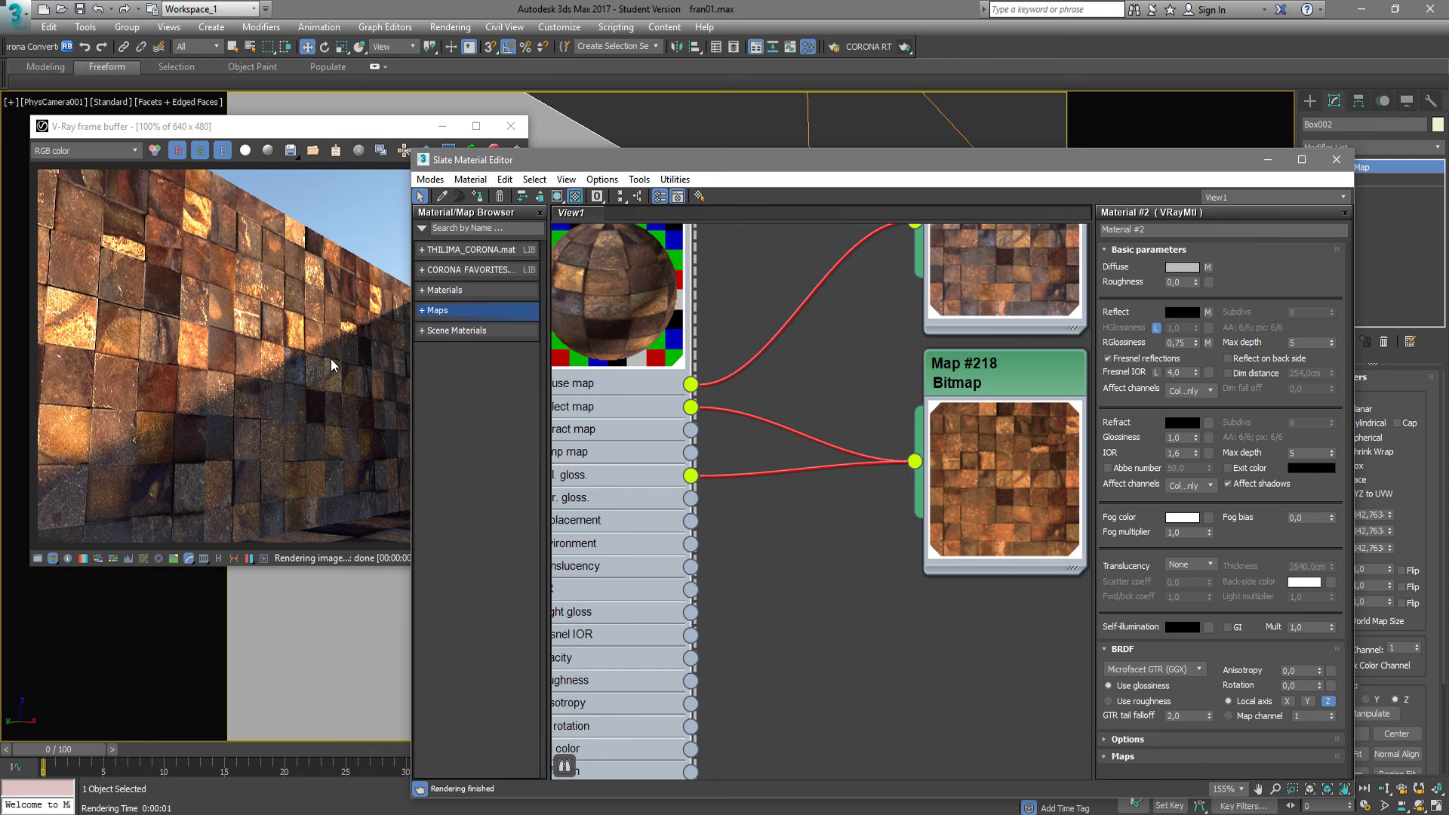
left_click_drag(993, 415, 1001, 464)
middle_click_drag(868, 487, 922, 502)
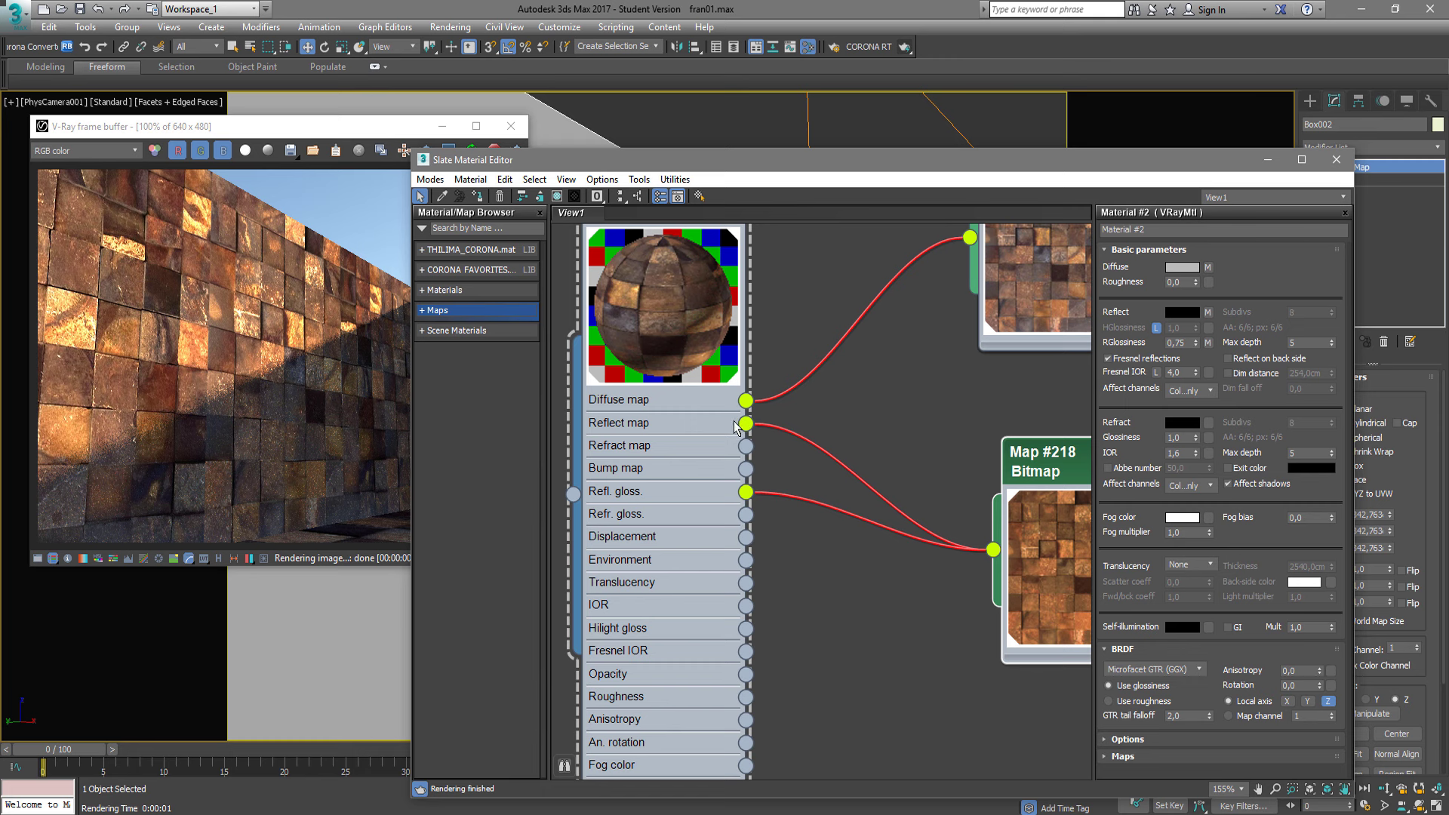
middle_click_drag(1018, 494, 984, 500)
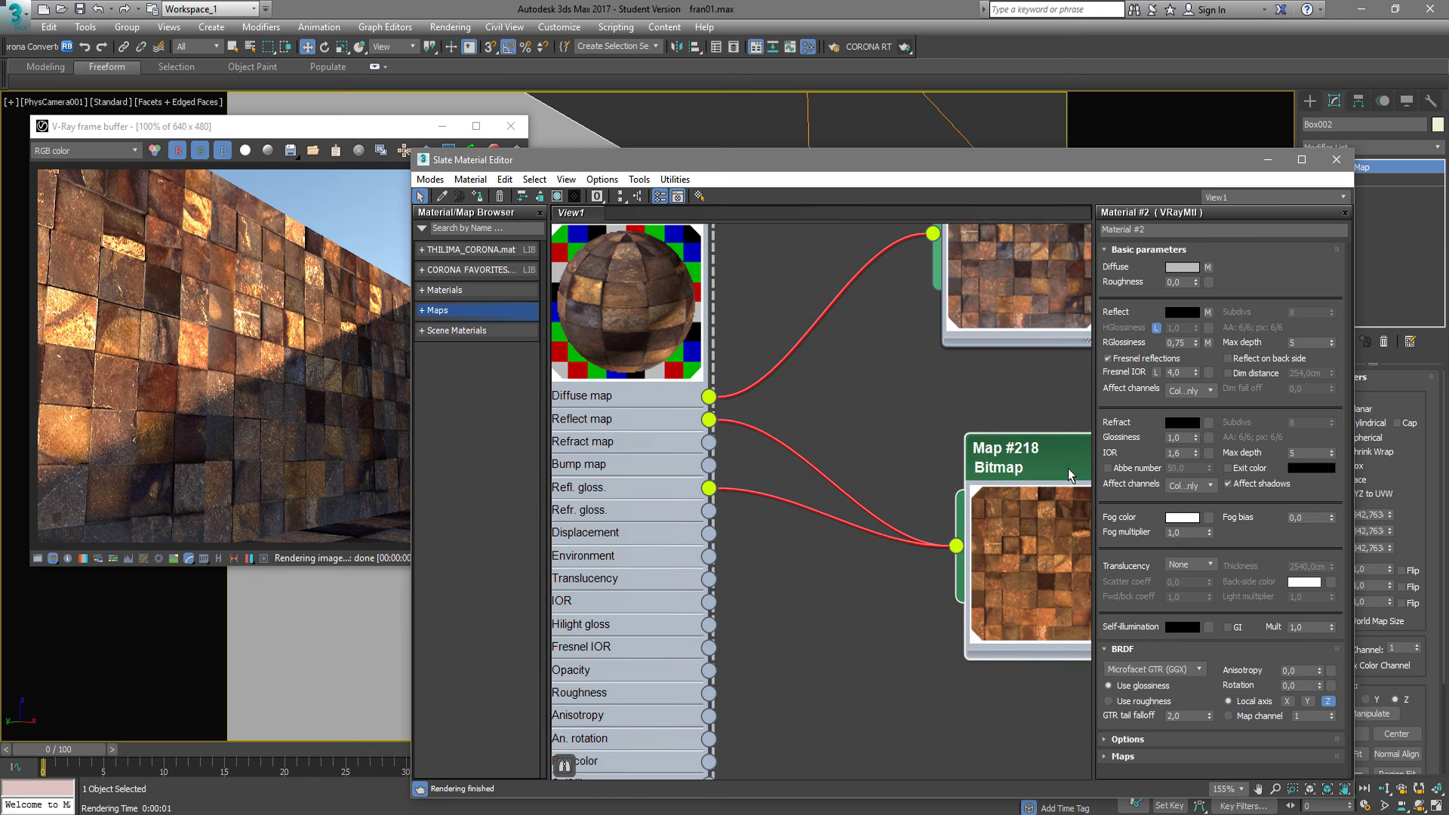
left_click_drag(1067, 468, 997, 444)
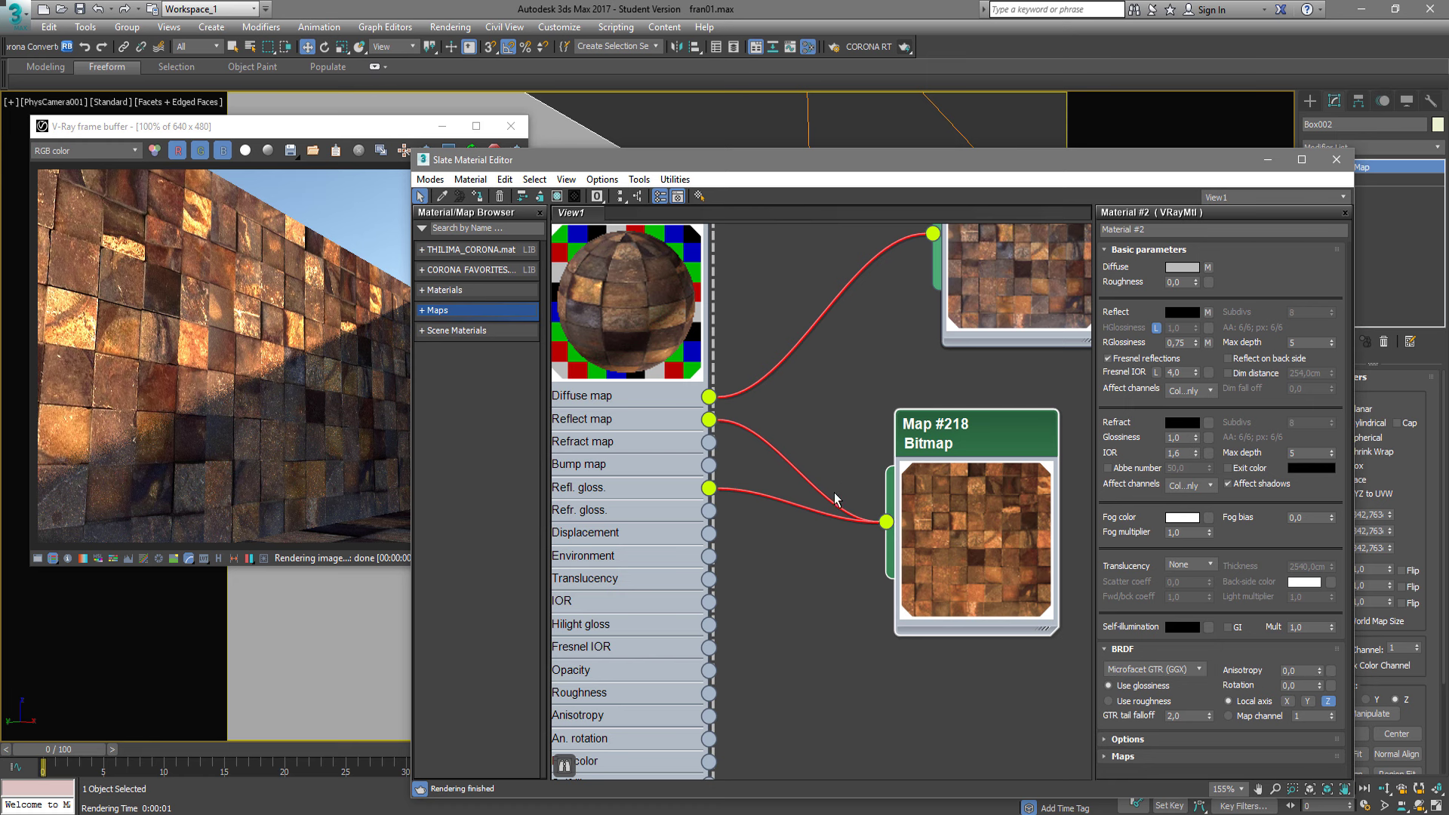
middle_click_drag(833, 501, 845, 437)
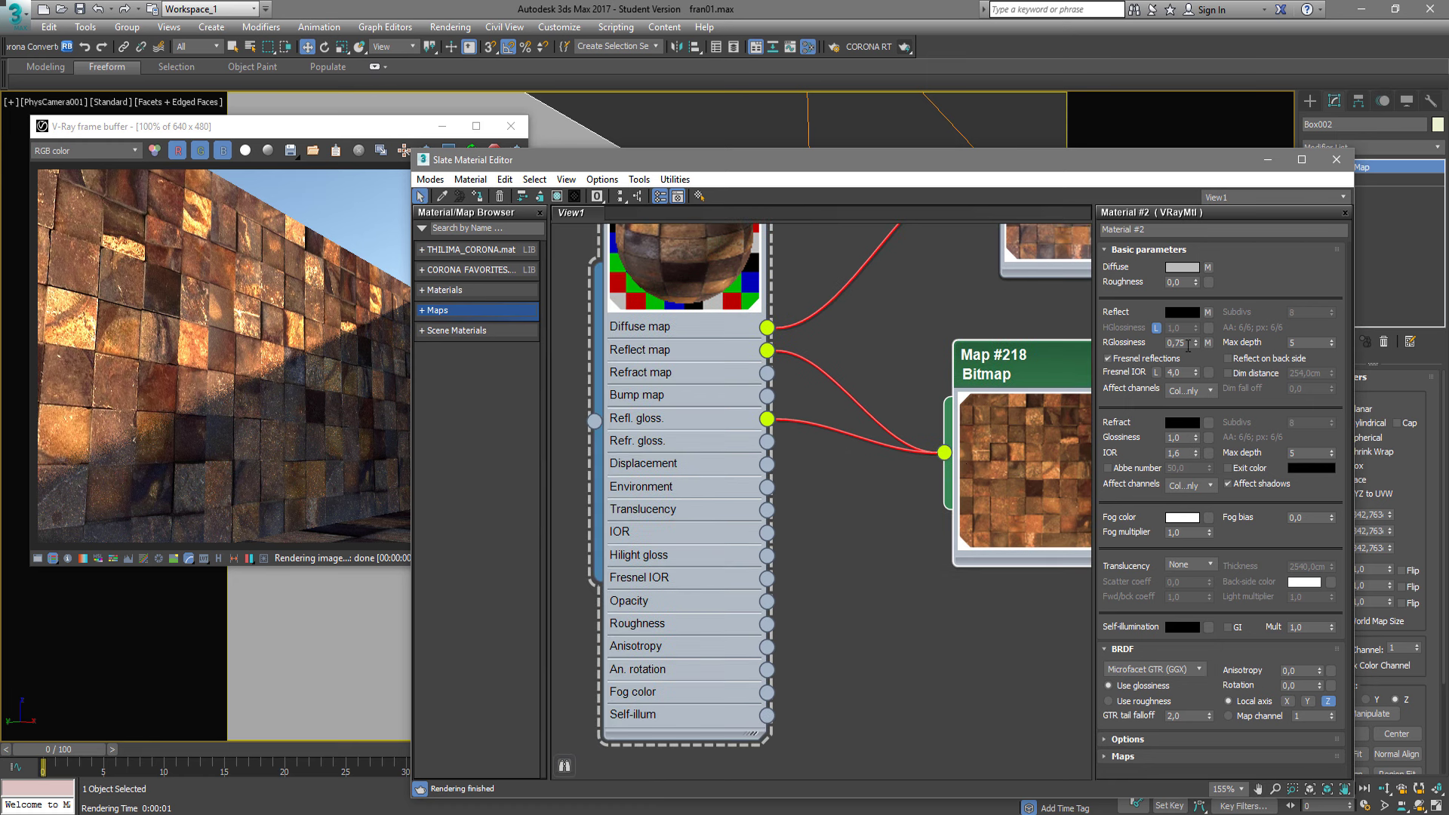
left_click_drag(1195, 344, 1193, 331)
Insert ColorCorrection Map #192 into the Map #218 glossiness link and set it to Monochrome.
left_click(468, 312)
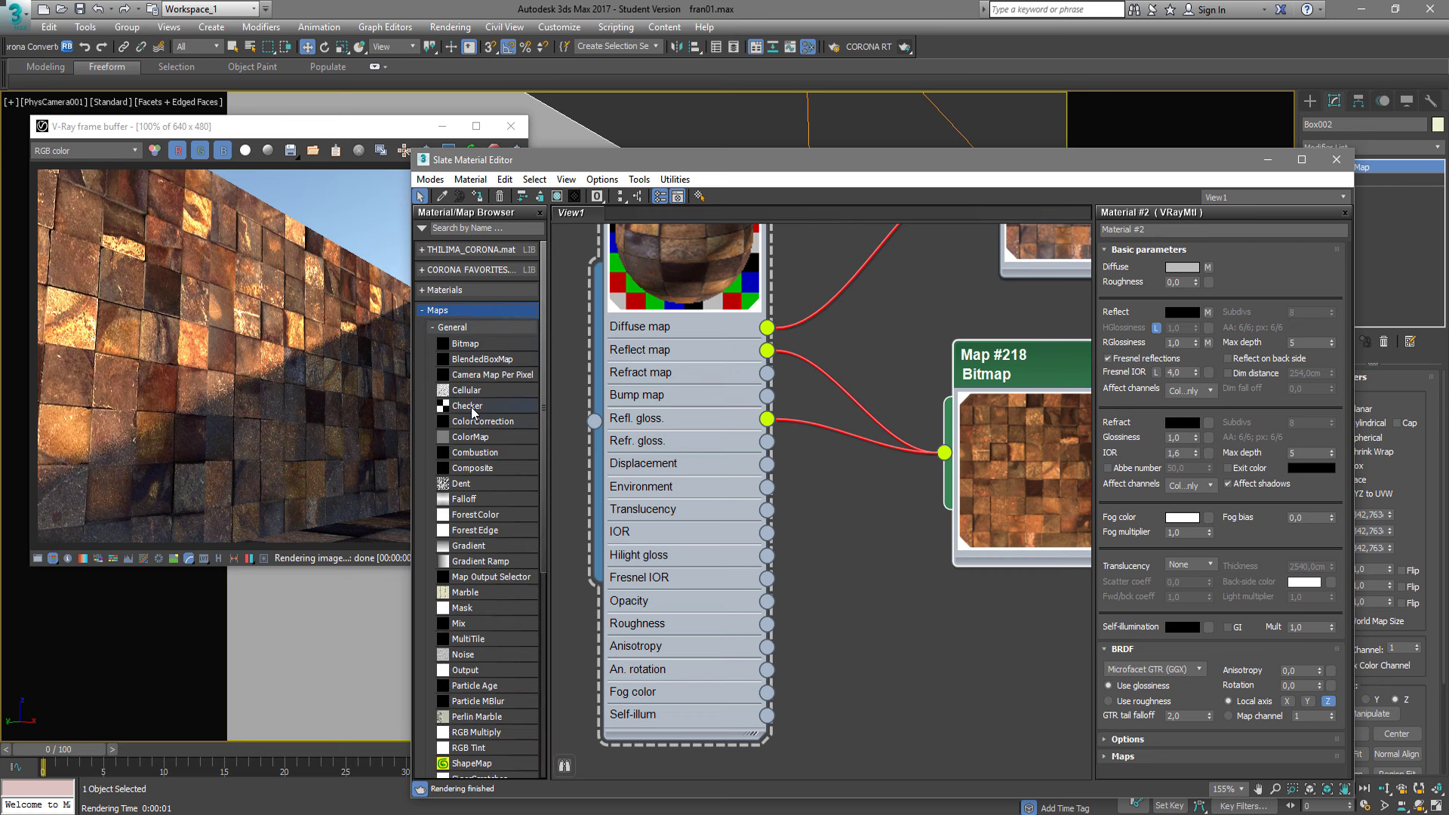
mouse_move(483, 421)
left_mouse_down()
mouse_move(829, 425)
mouse_move(868, 615)
left_mouse_up()
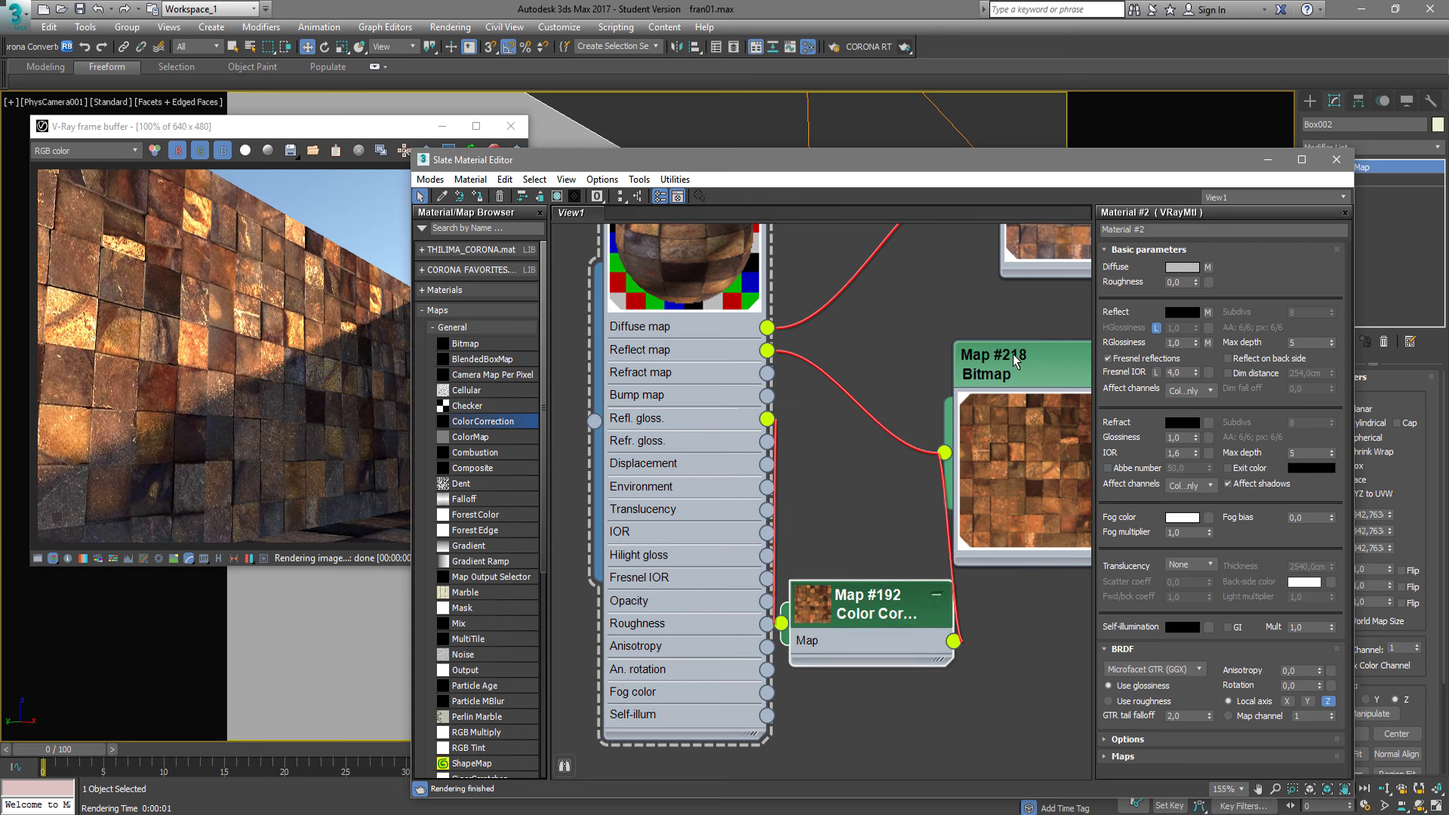
left_click_drag(1013, 355, 1106, 282)
left_click_drag(857, 590, 902, 494)
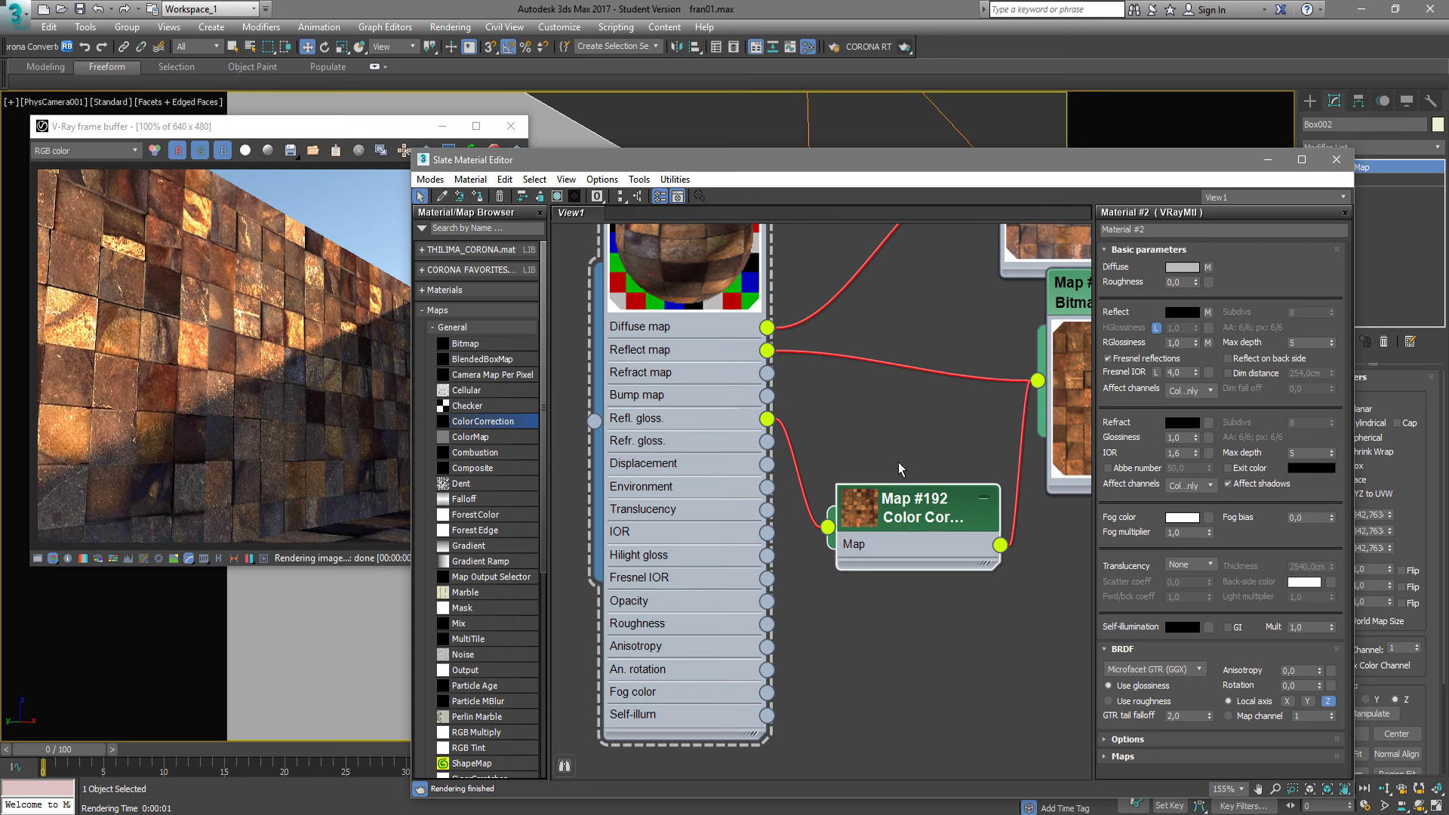
middle_click_drag(902, 493, 902, 592)
double_click(904, 620)
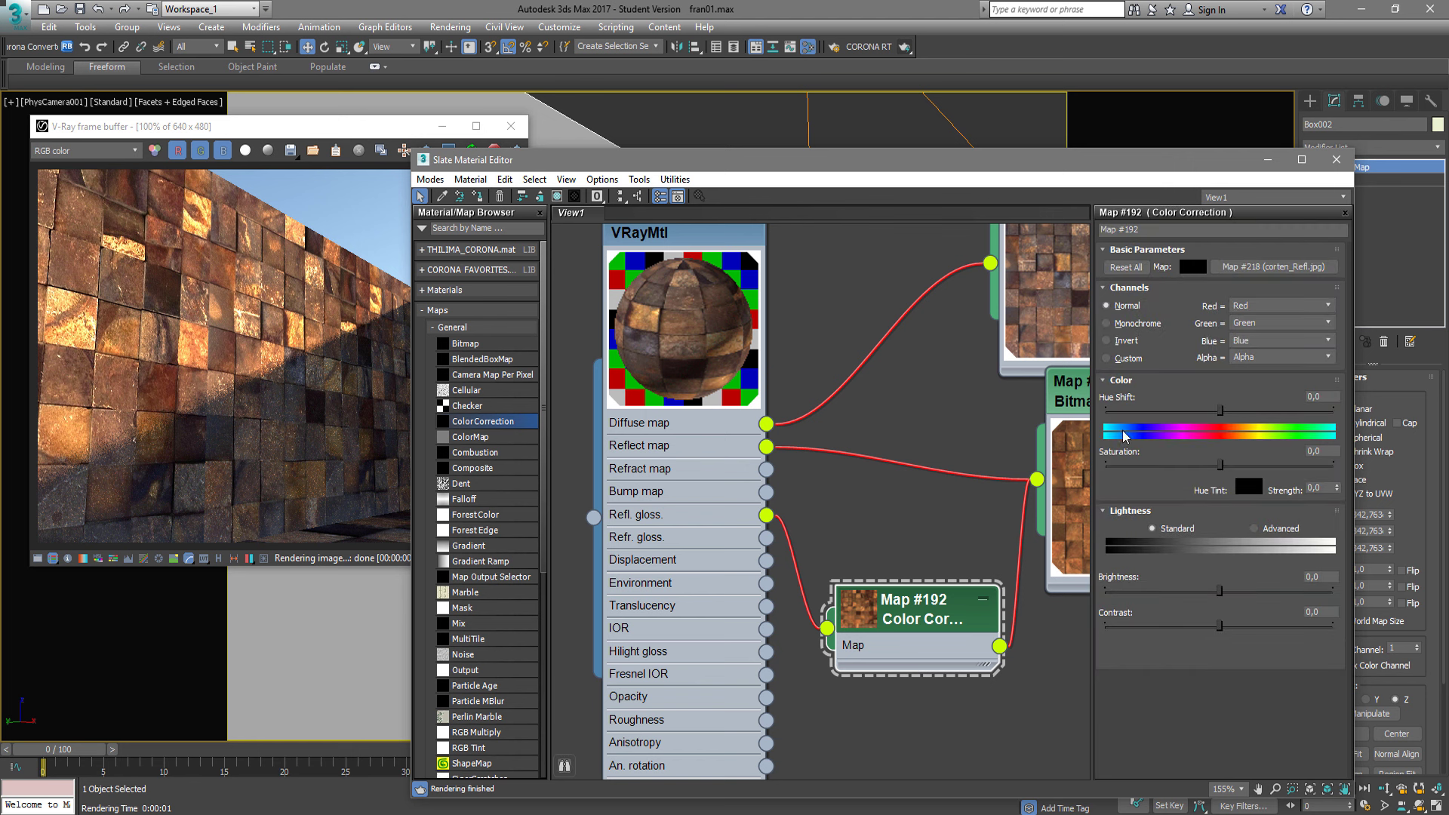
left_click(1132, 323)
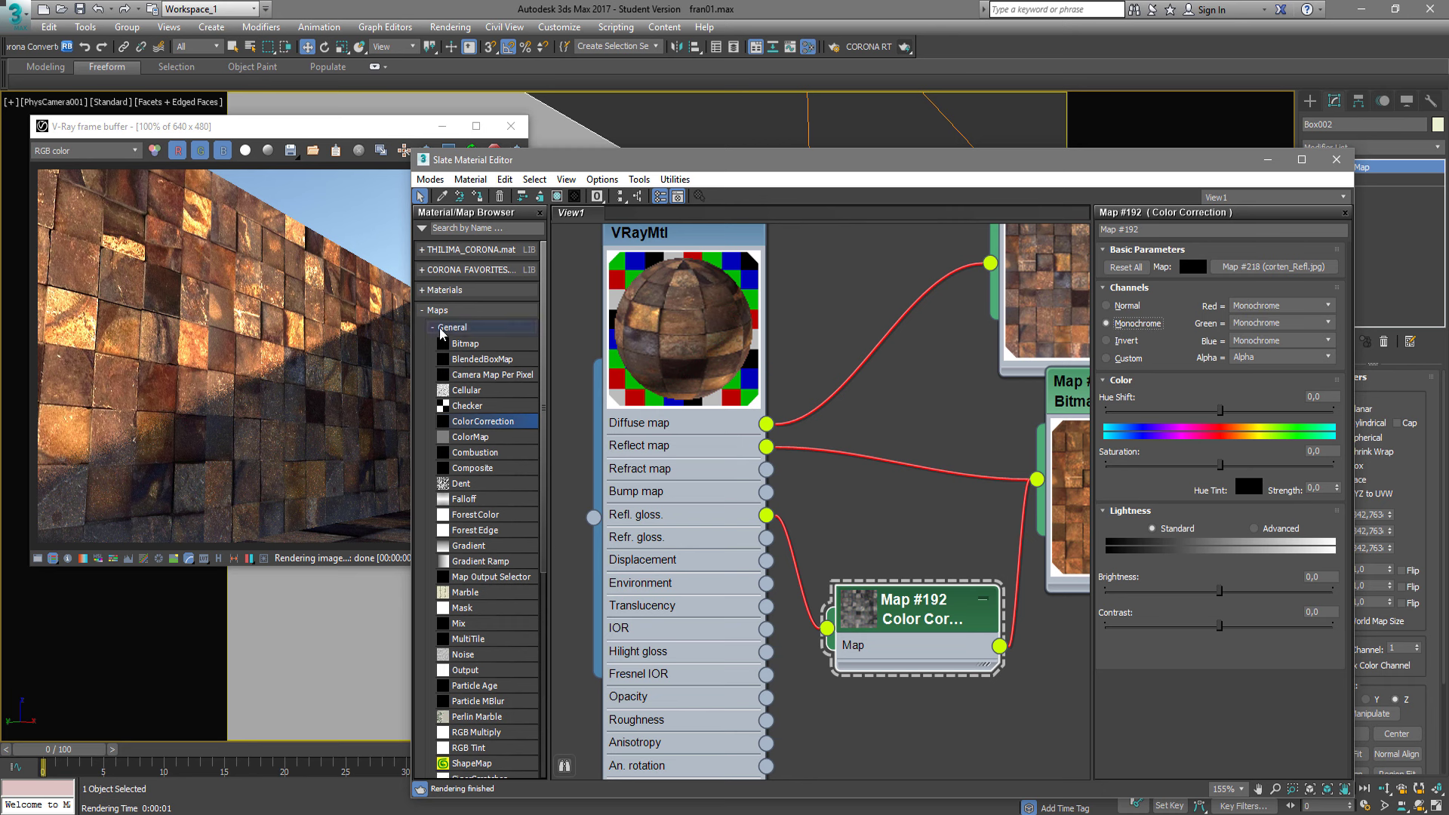
Brighten Map #192 to about 46 and lower RGlossiness from 1.0 to 0.8, comparing renders.
double_click(859, 613)
left_click_drag(974, 738, 971, 649)
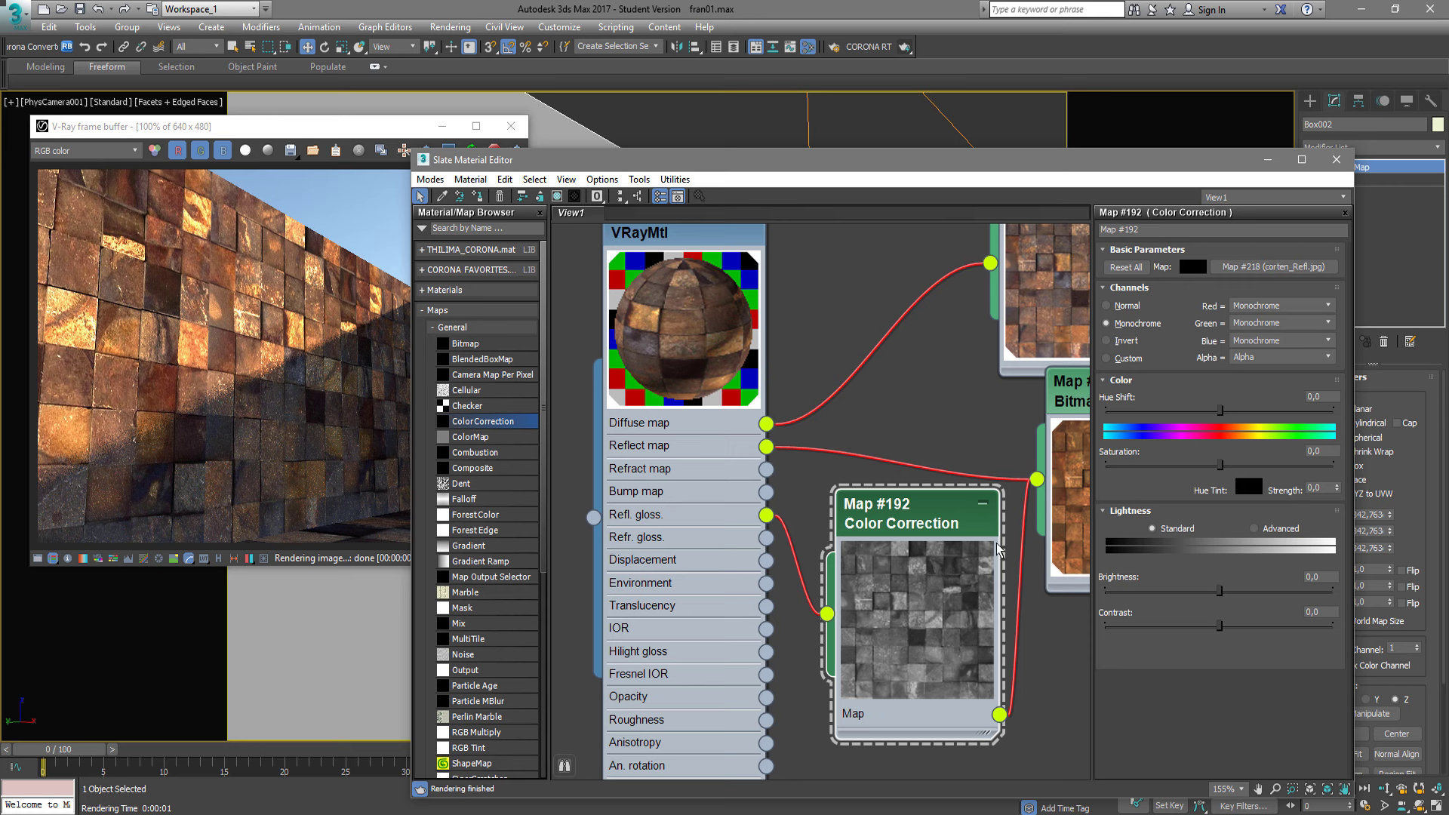
left_click(1240, 590)
left_click_drag(1258, 594, 1266, 596)
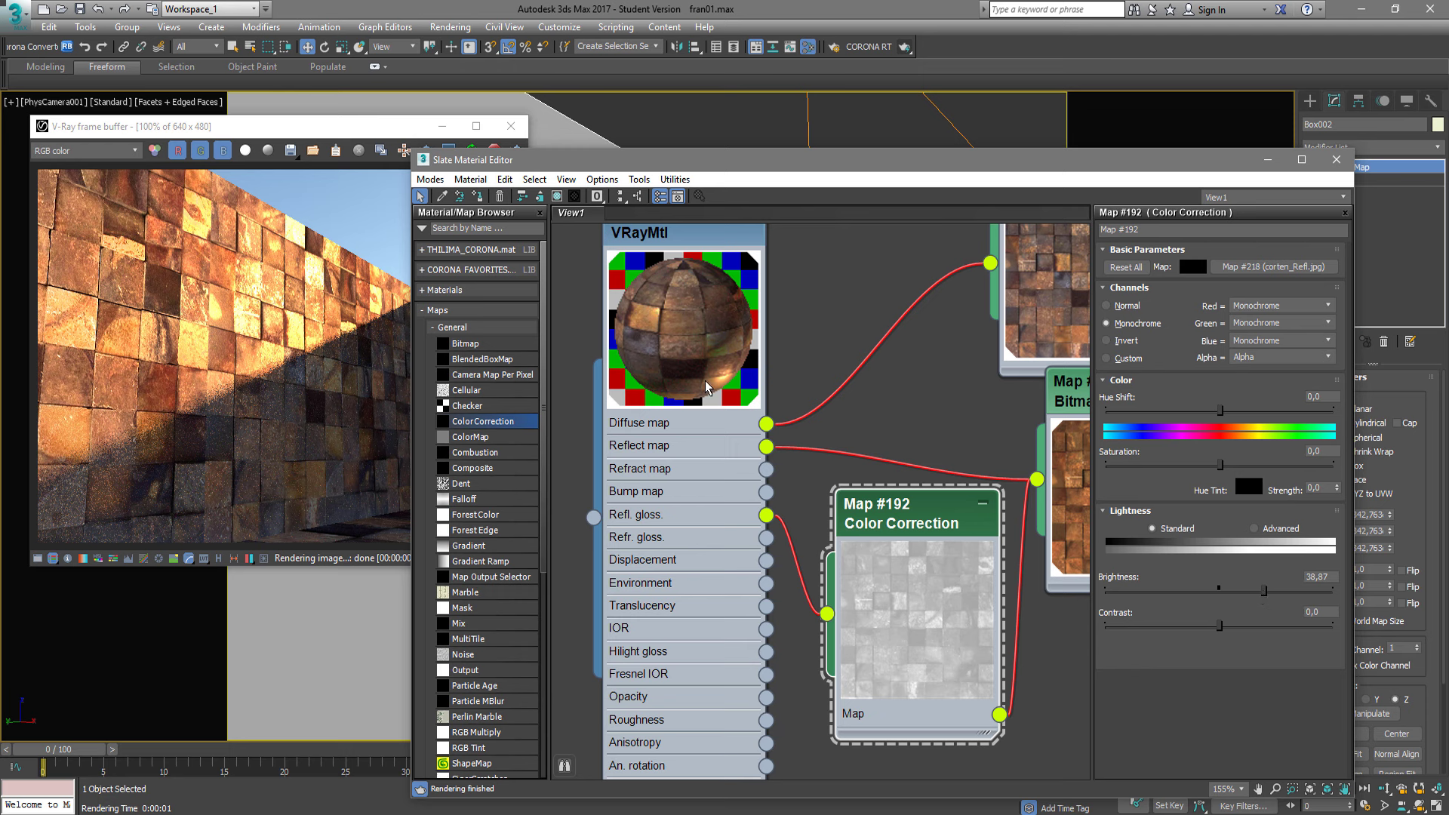
left_click_drag(1272, 592, 1278, 591)
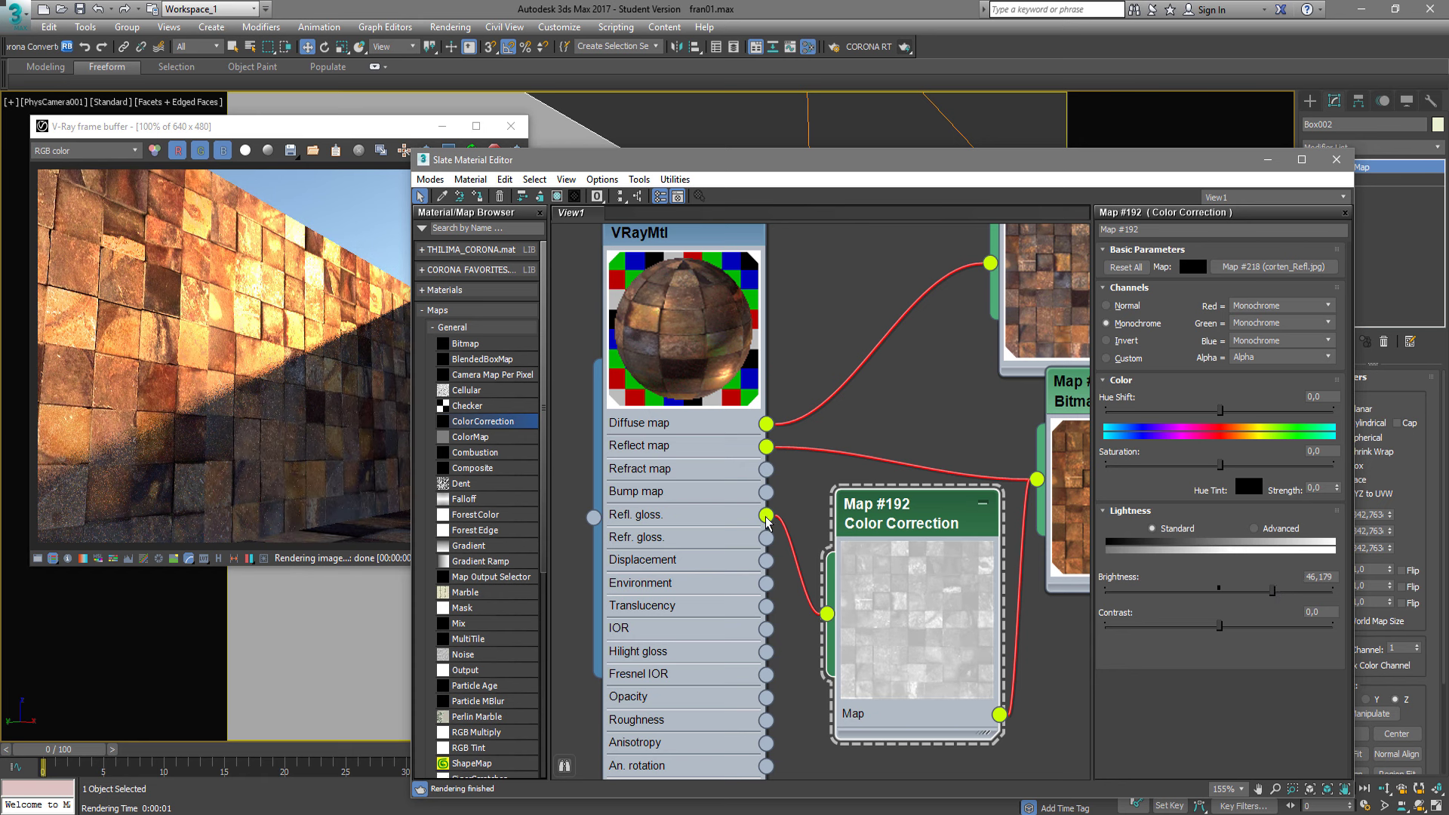
mouse_move(765, 515)
left_mouse_down()
mouse_move(804, 517)
mouse_move(765, 517)
left_mouse_up()
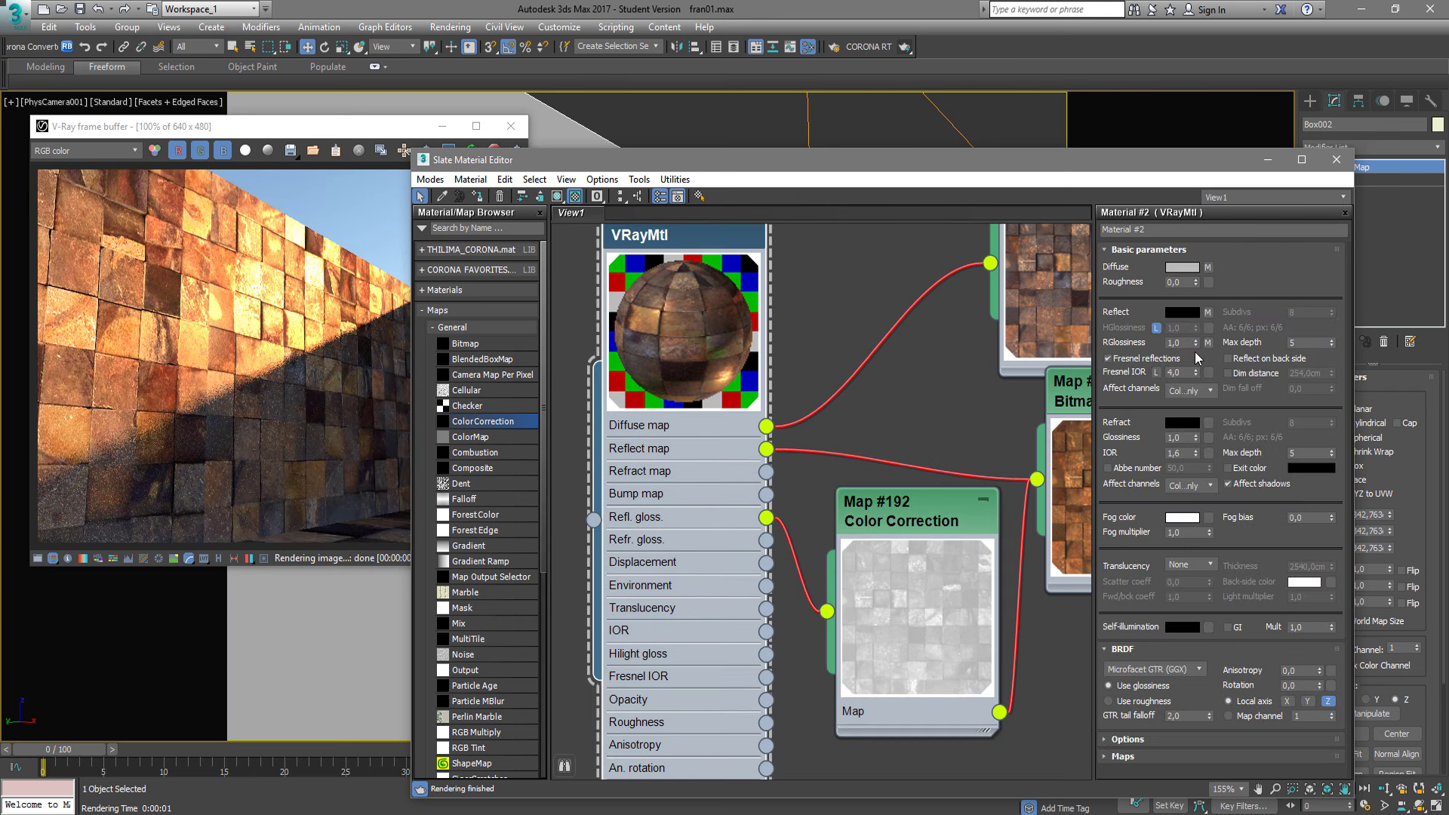
left_click_drag(1195, 346, 1195, 370)
mouse_move(766, 517)
left_mouse_down()
mouse_move(826, 505)
mouse_move(766, 517)
left_mouse_up()
Fine-tune Map #192 to brightness about 43.5 and contrast about -33.6.
double_click(925, 524)
left_click_drag(1219, 590, 1263, 590)
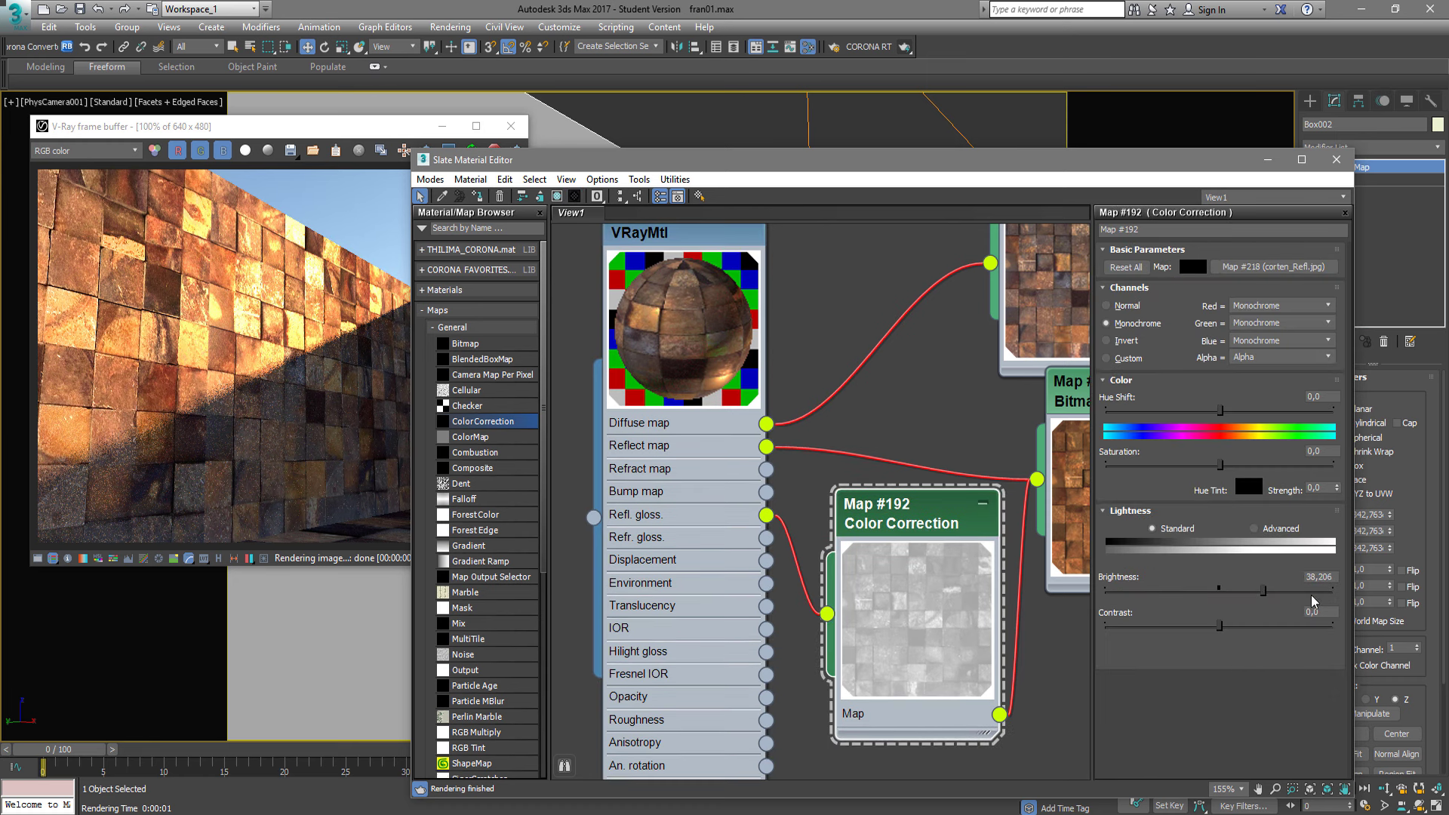
left_click_drag(1219, 624, 1165, 626)
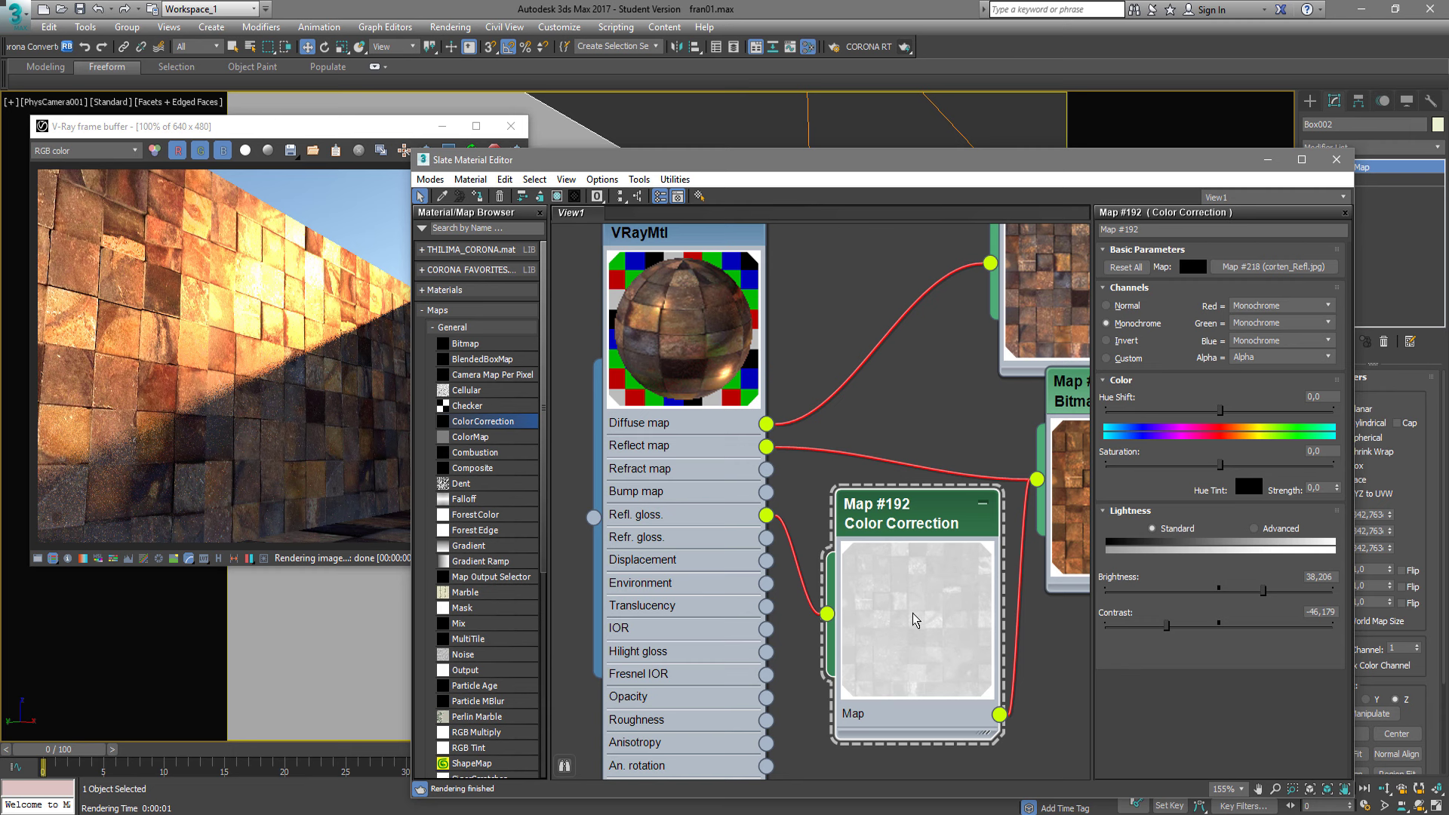
left_click_drag(1270, 601, 1268, 595)
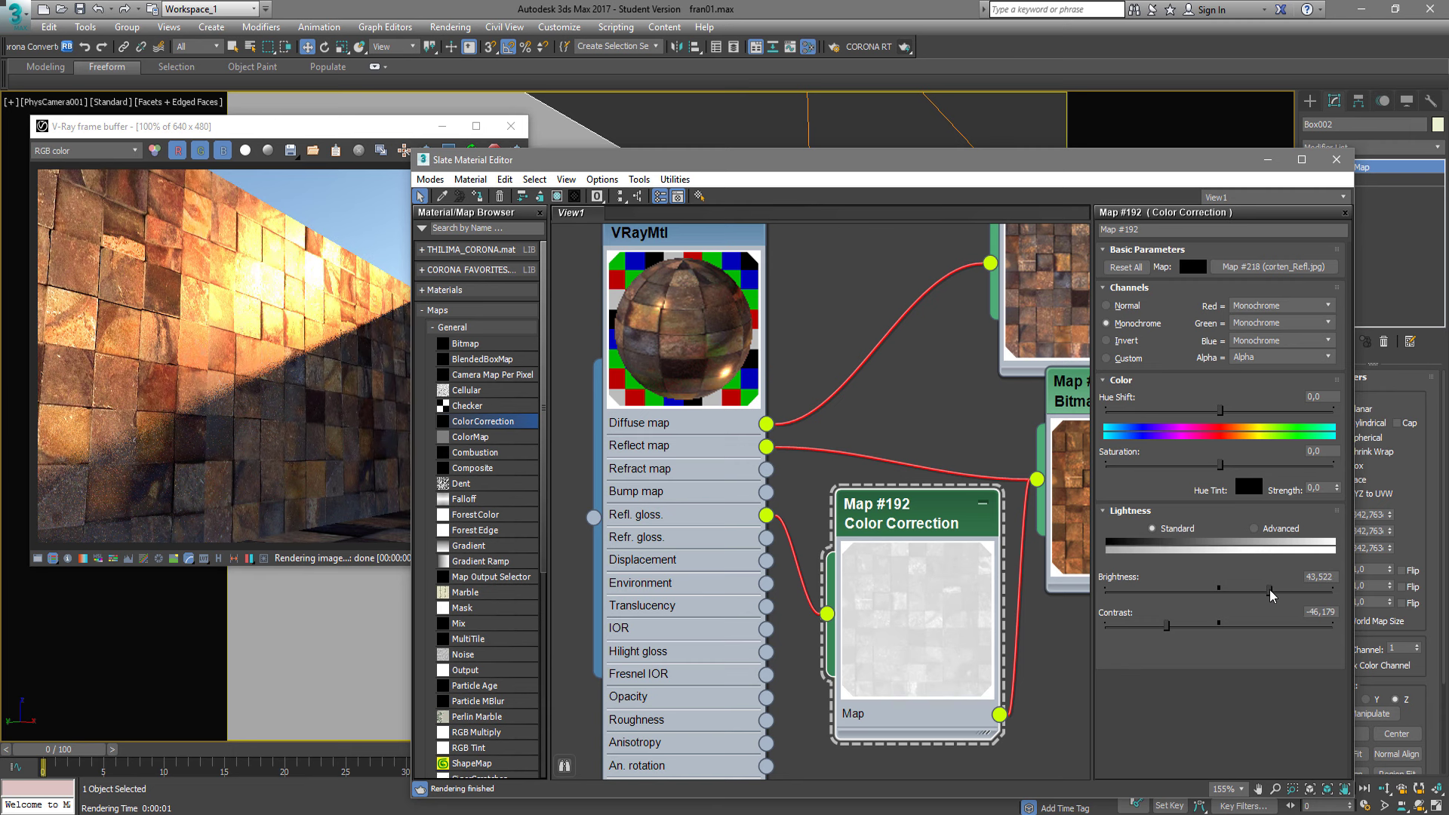
mouse_move(1166, 623)
left_click(1181, 629)
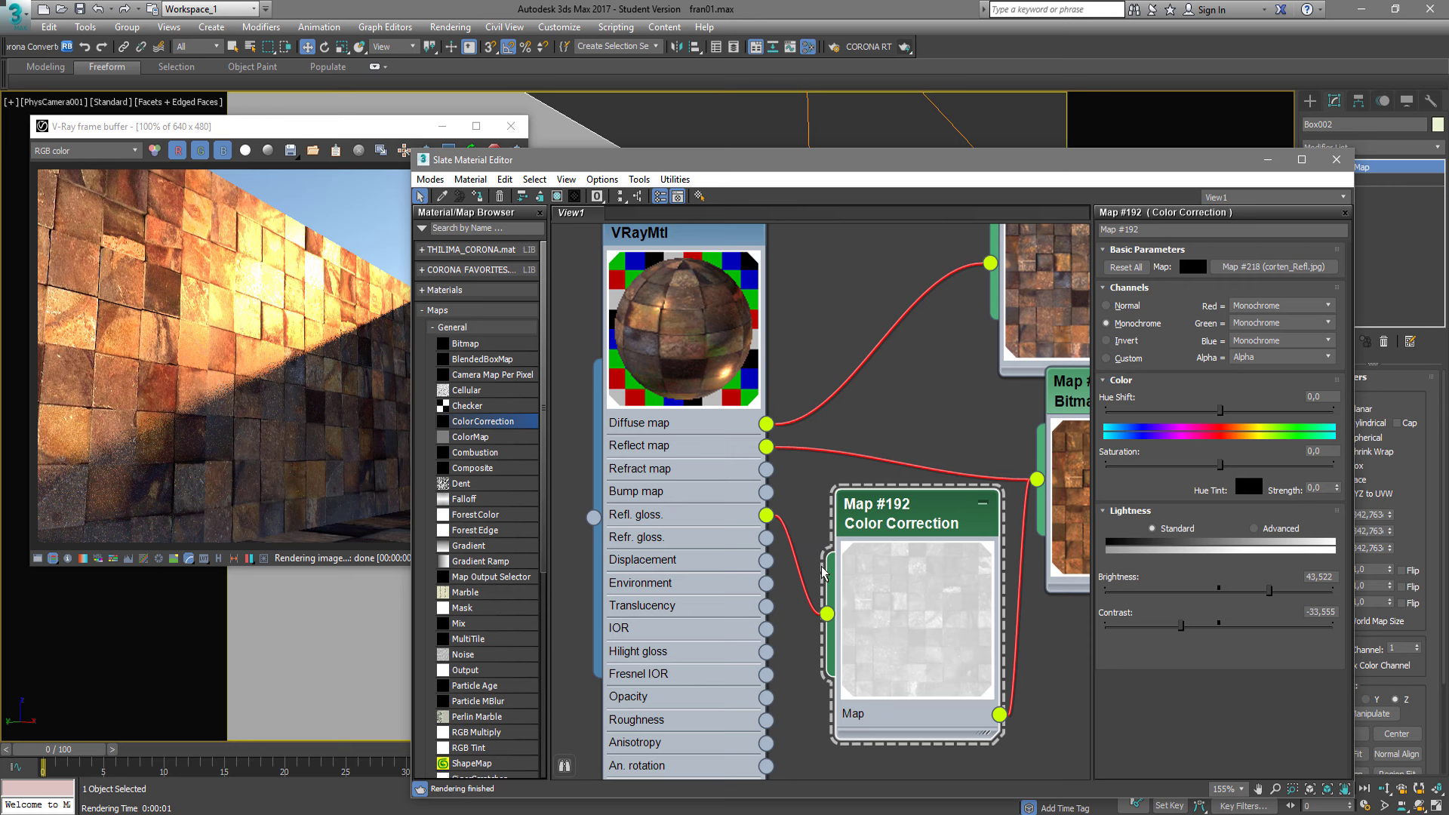
left_click(738, 517)
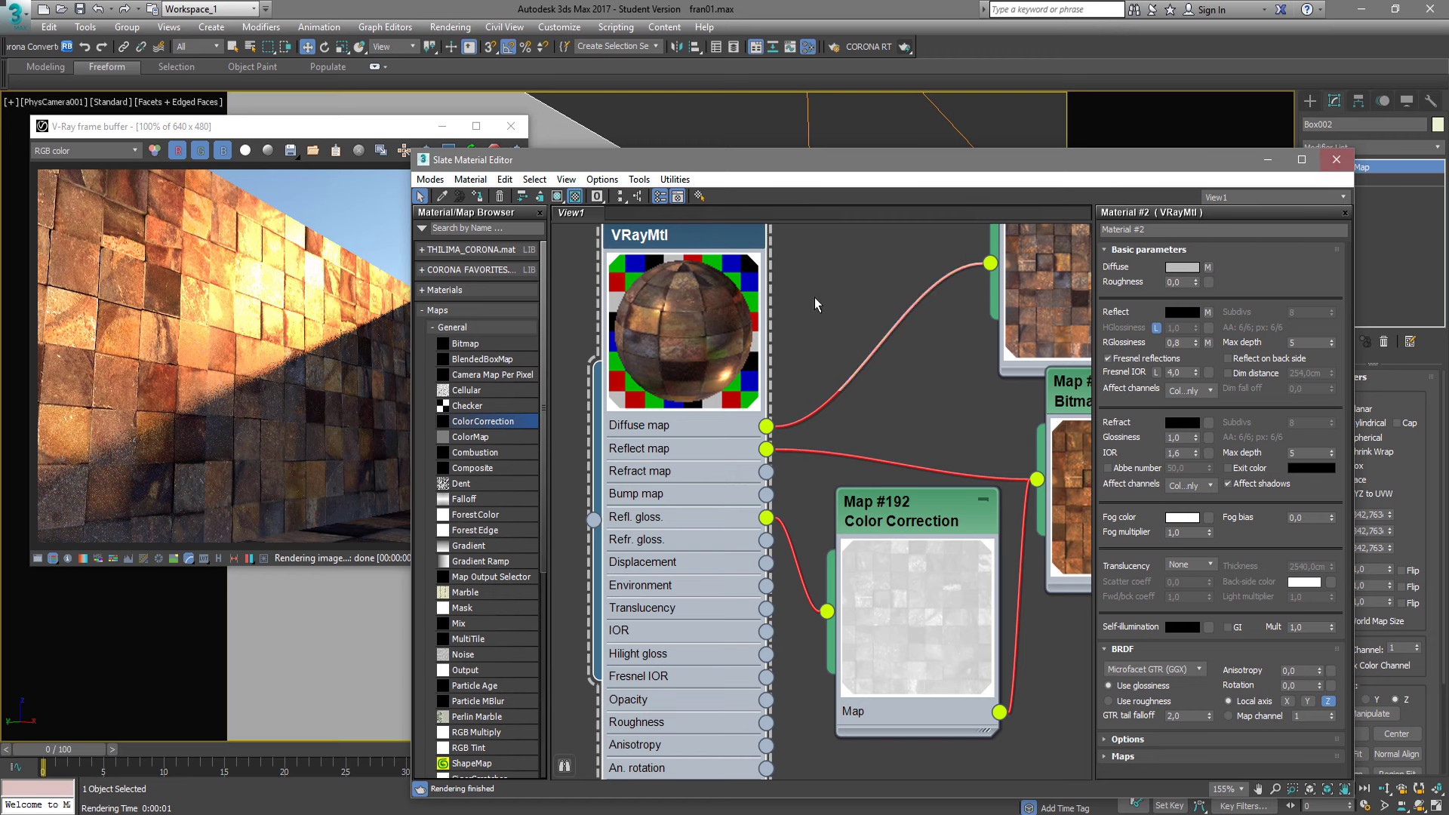
Orbit PhysCamera001 around to view the wall's side, with the material editor closed meanwhile.
left_click(1335, 160)
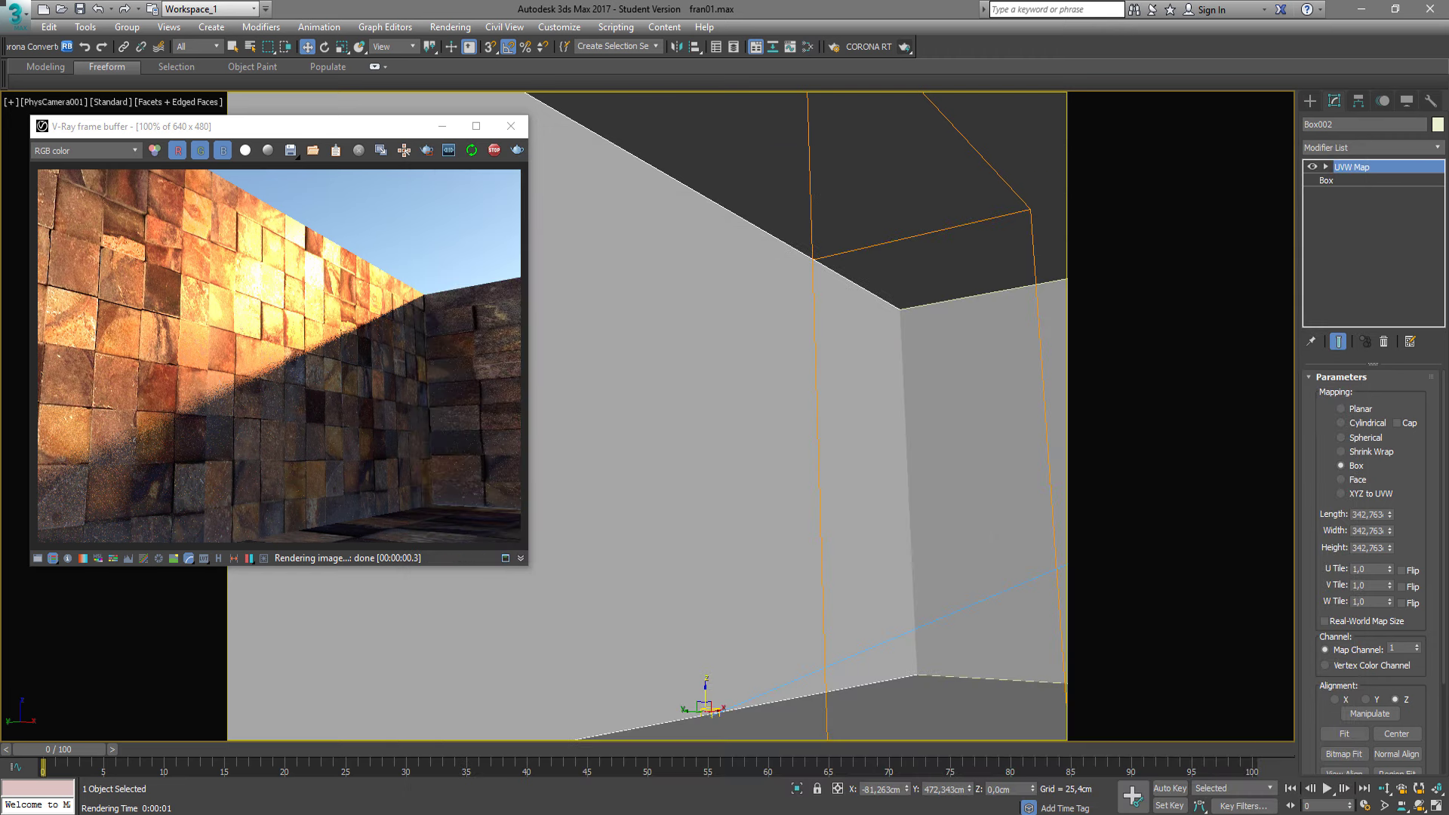
left_click(1417, 806)
mouse_move(938, 509)
left_mouse_down()
mouse_move(796, 509)
mouse_move(853, 510)
left_mouse_up()
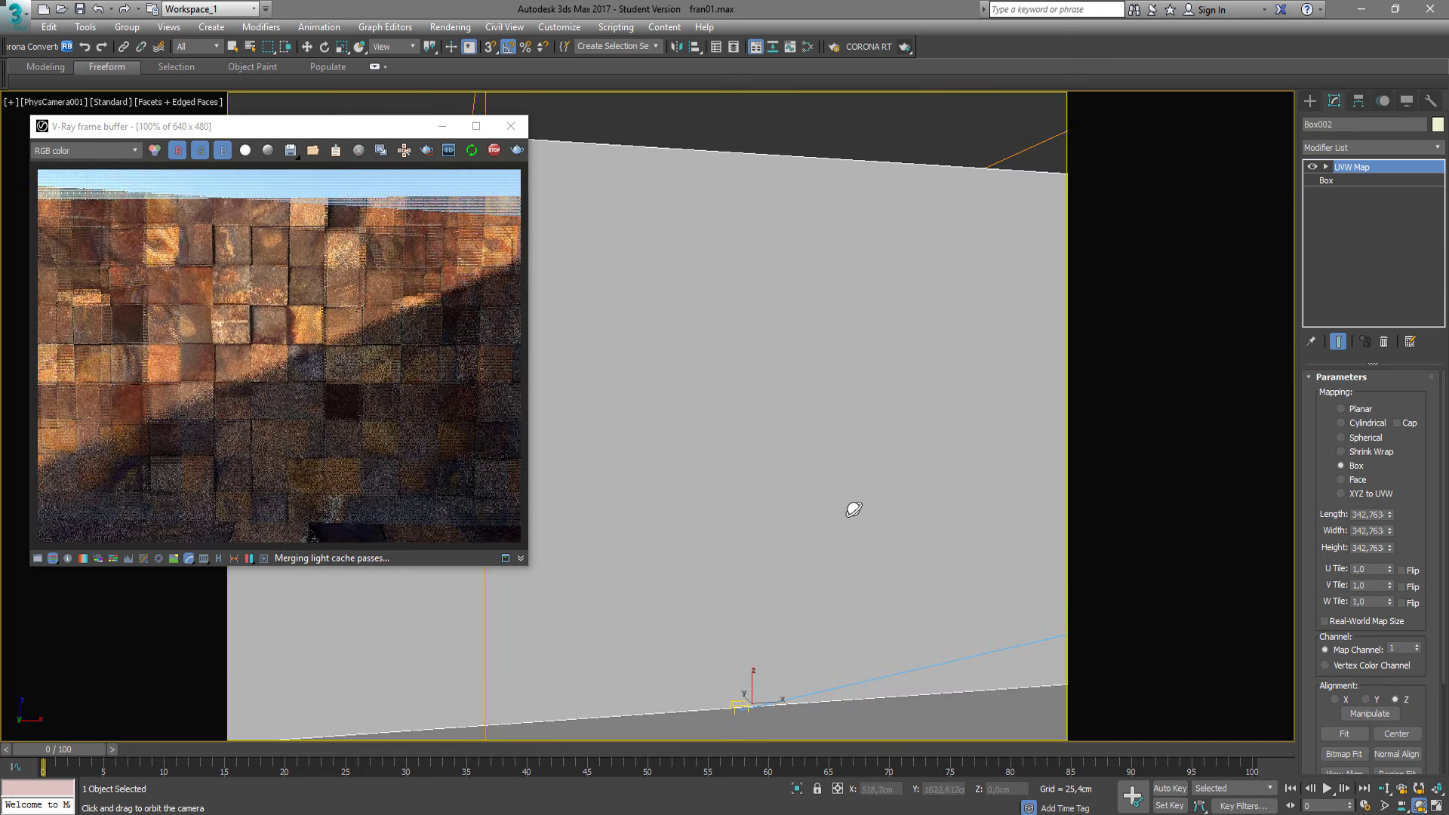
mouse_move(759, 553)
left_mouse_down()
mouse_move(810, 541)
mouse_move(795, 556)
left_mouse_up()
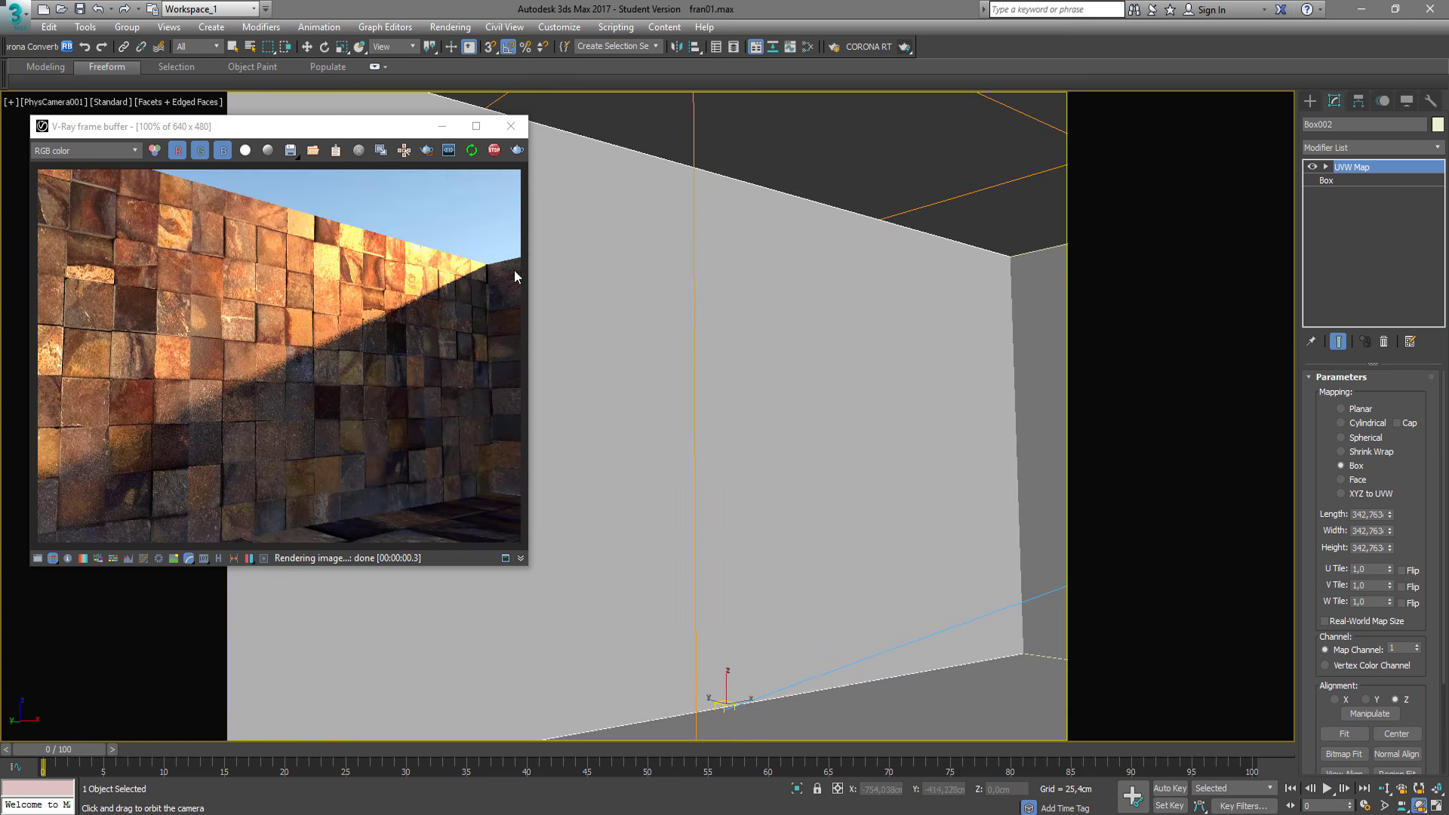
left_click(807, 46)
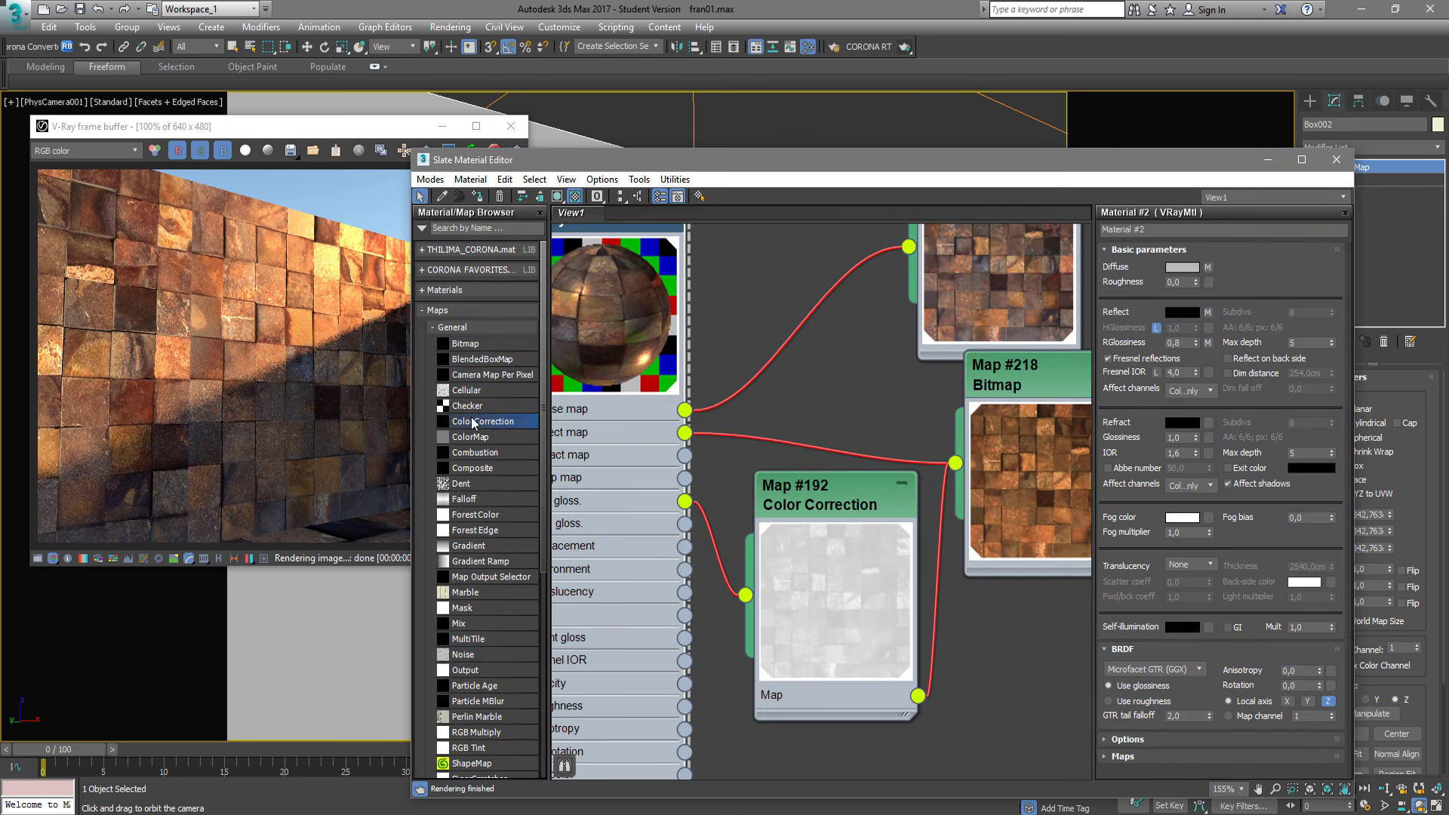
Add ColorCorrection Map #193 on the Reflect link with saturation -10.299, then orbit the camera.
left_click_drag(794, 438, 795, 451)
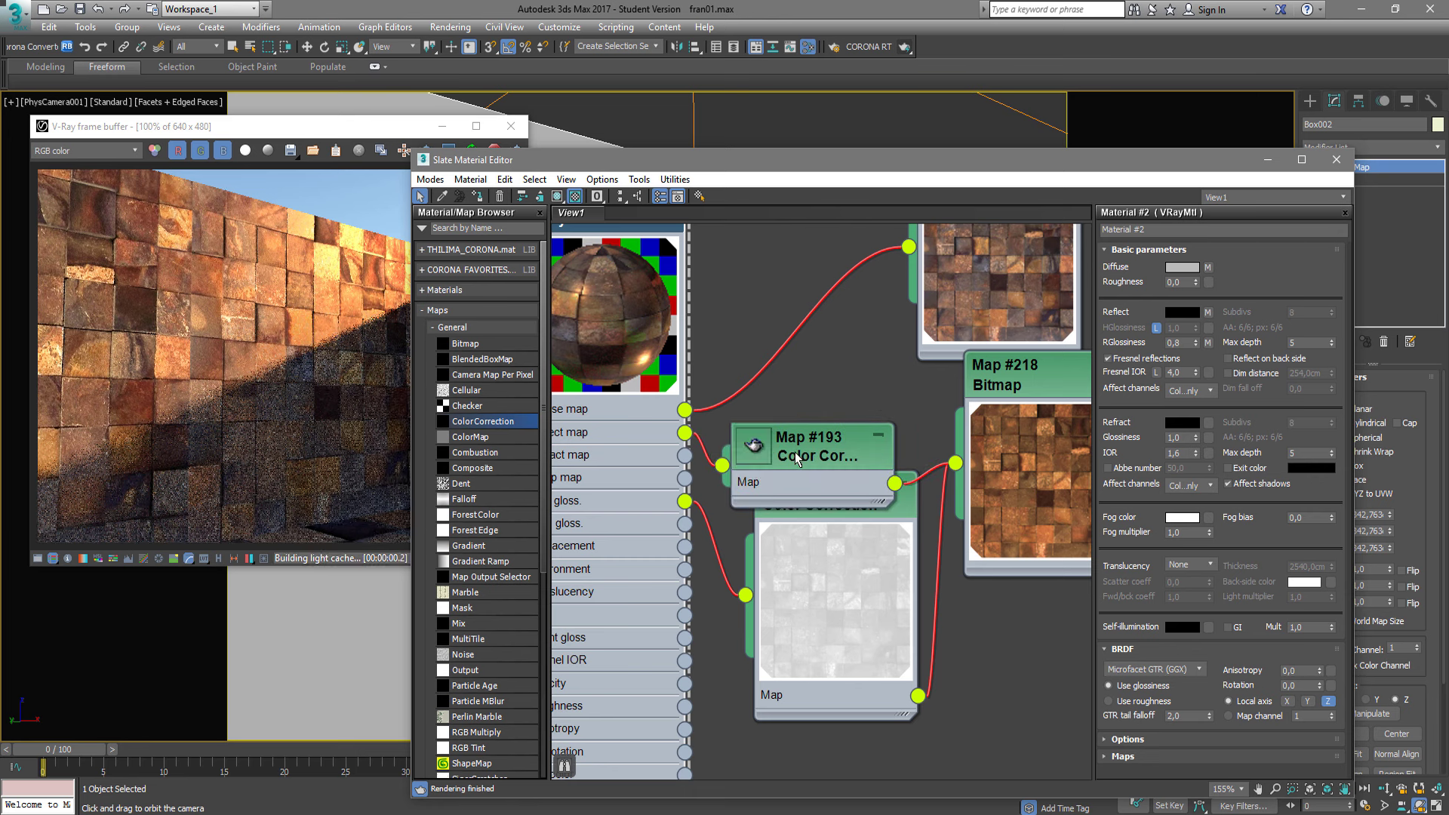
double_click(808, 460)
left_click_drag(1220, 465, 1208, 465)
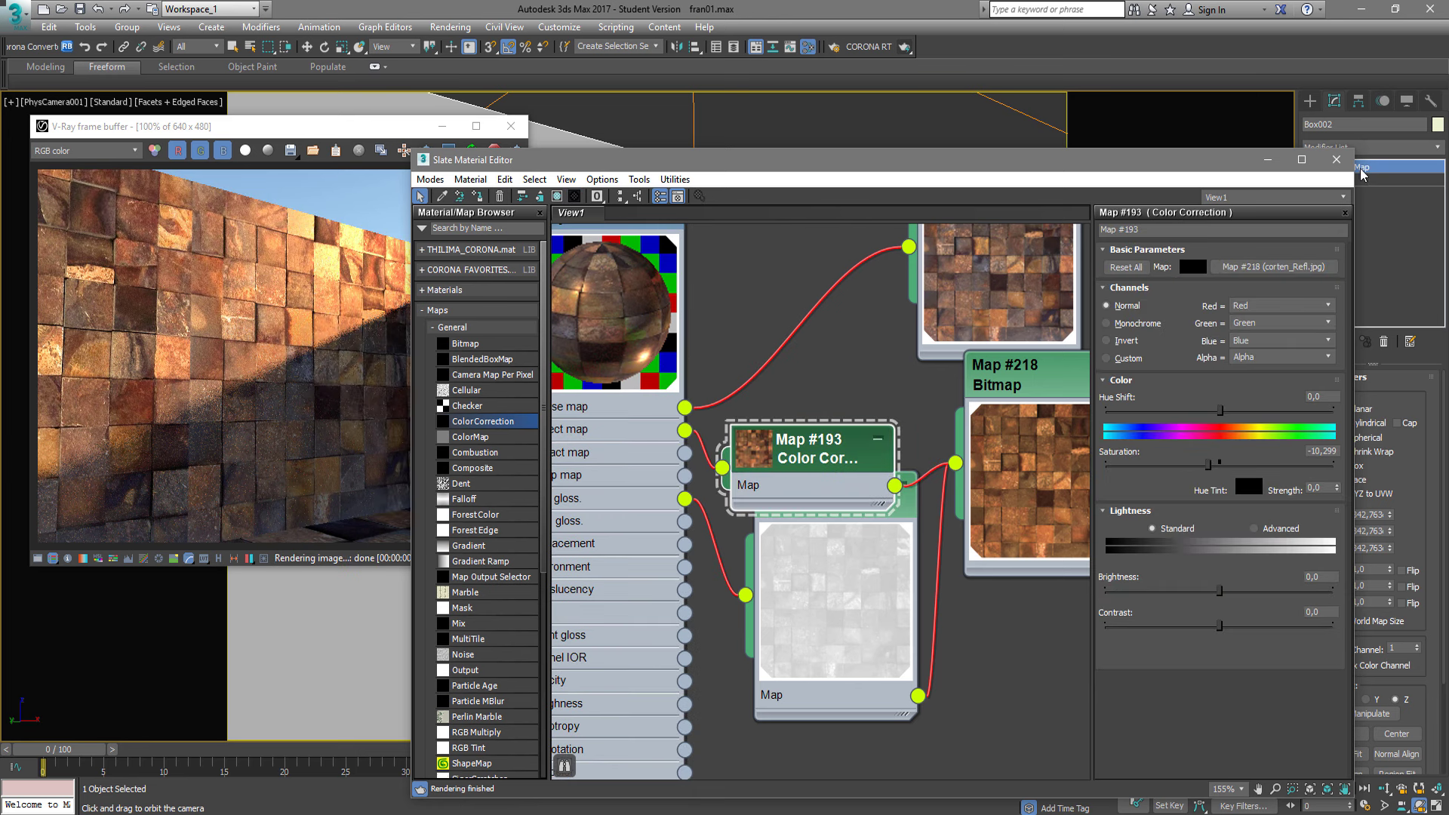
left_click(1337, 159)
mouse_move(731, 391)
left_mouse_down()
mouse_move(773, 408)
mouse_move(703, 429)
left_mouse_up()
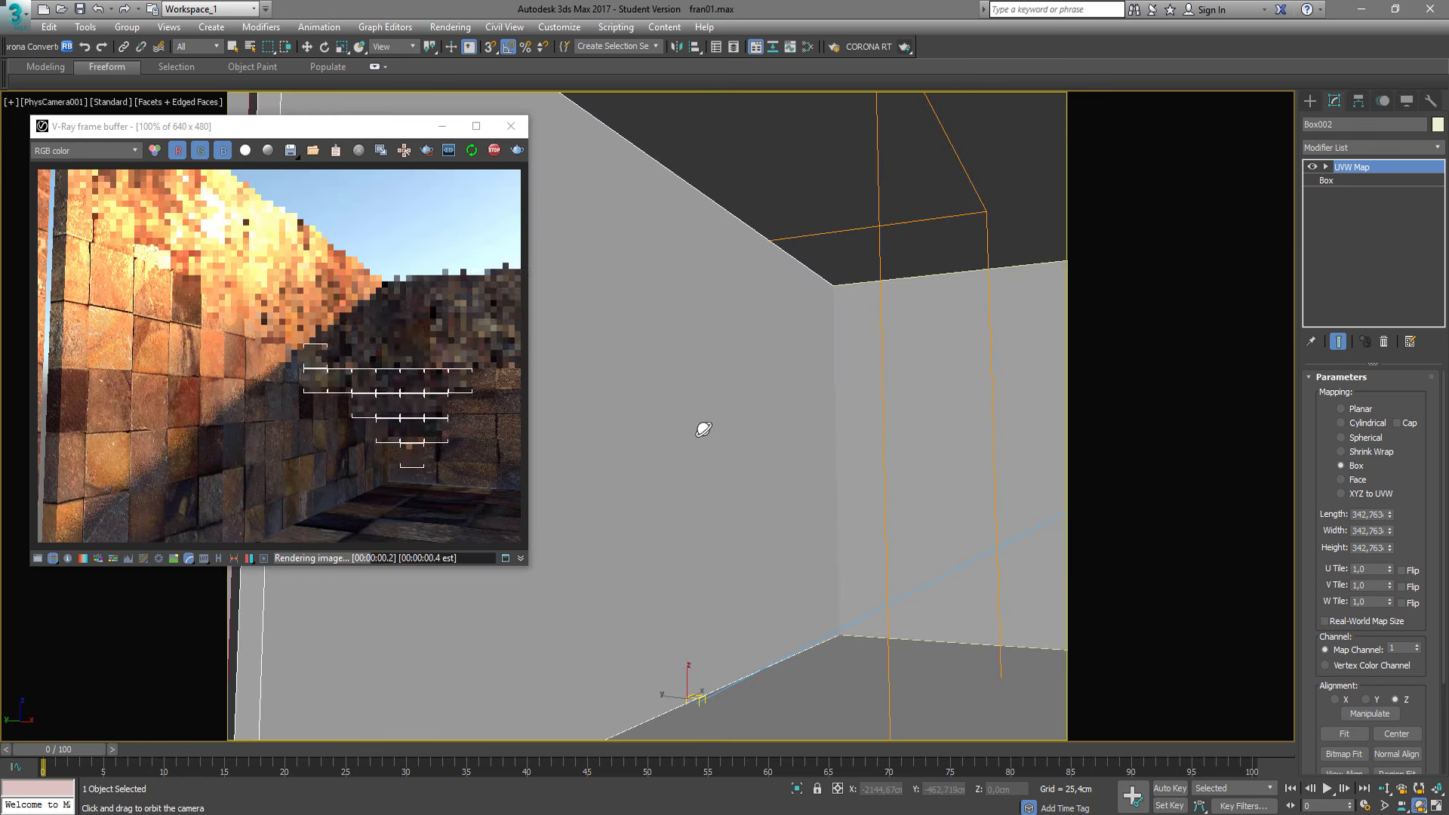
Orbit to a new view of the wall, select both objects, and frame their material nodes.
left_click_drag(703, 428, 827, 447)
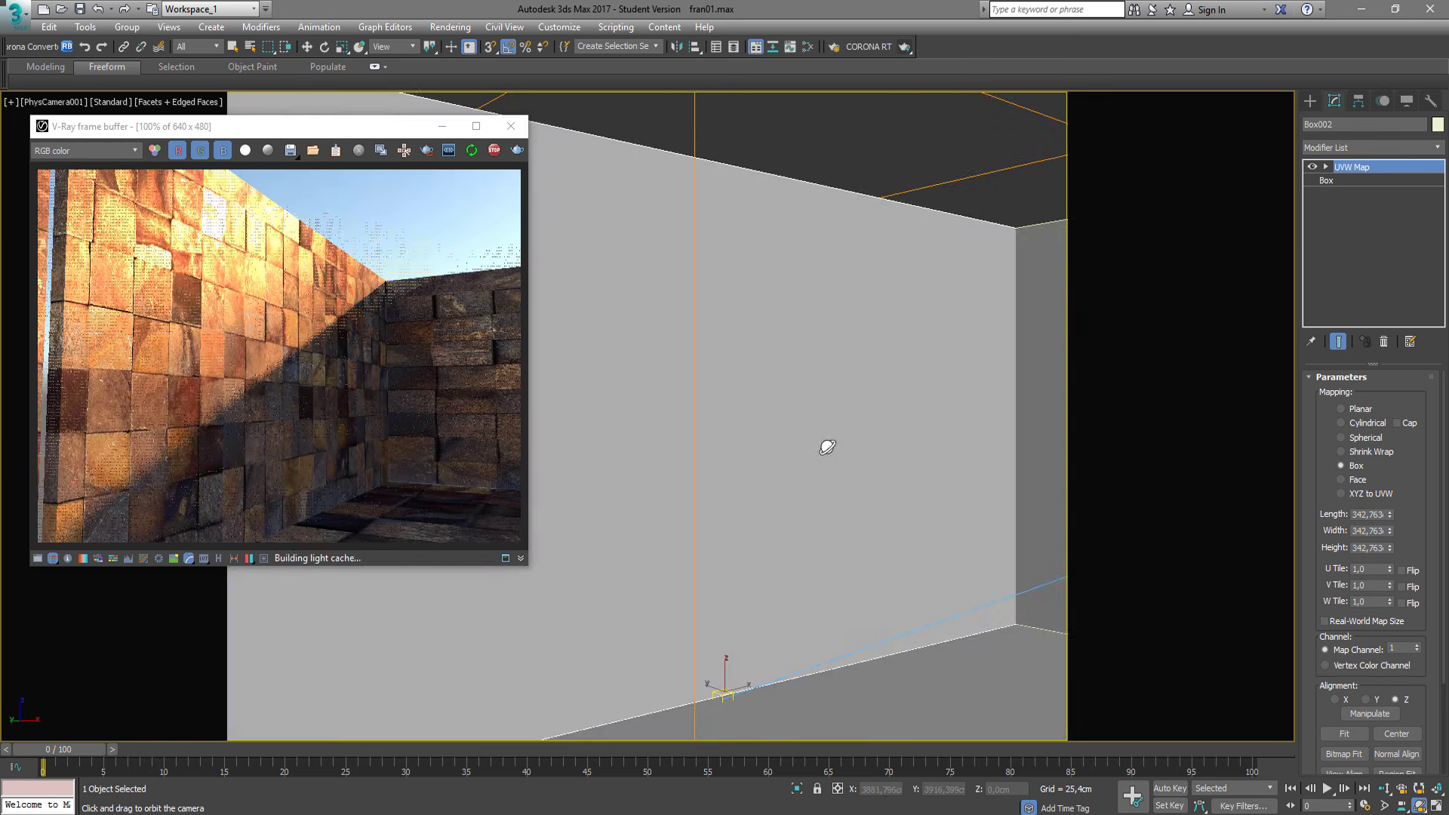
right_click(792, 430)
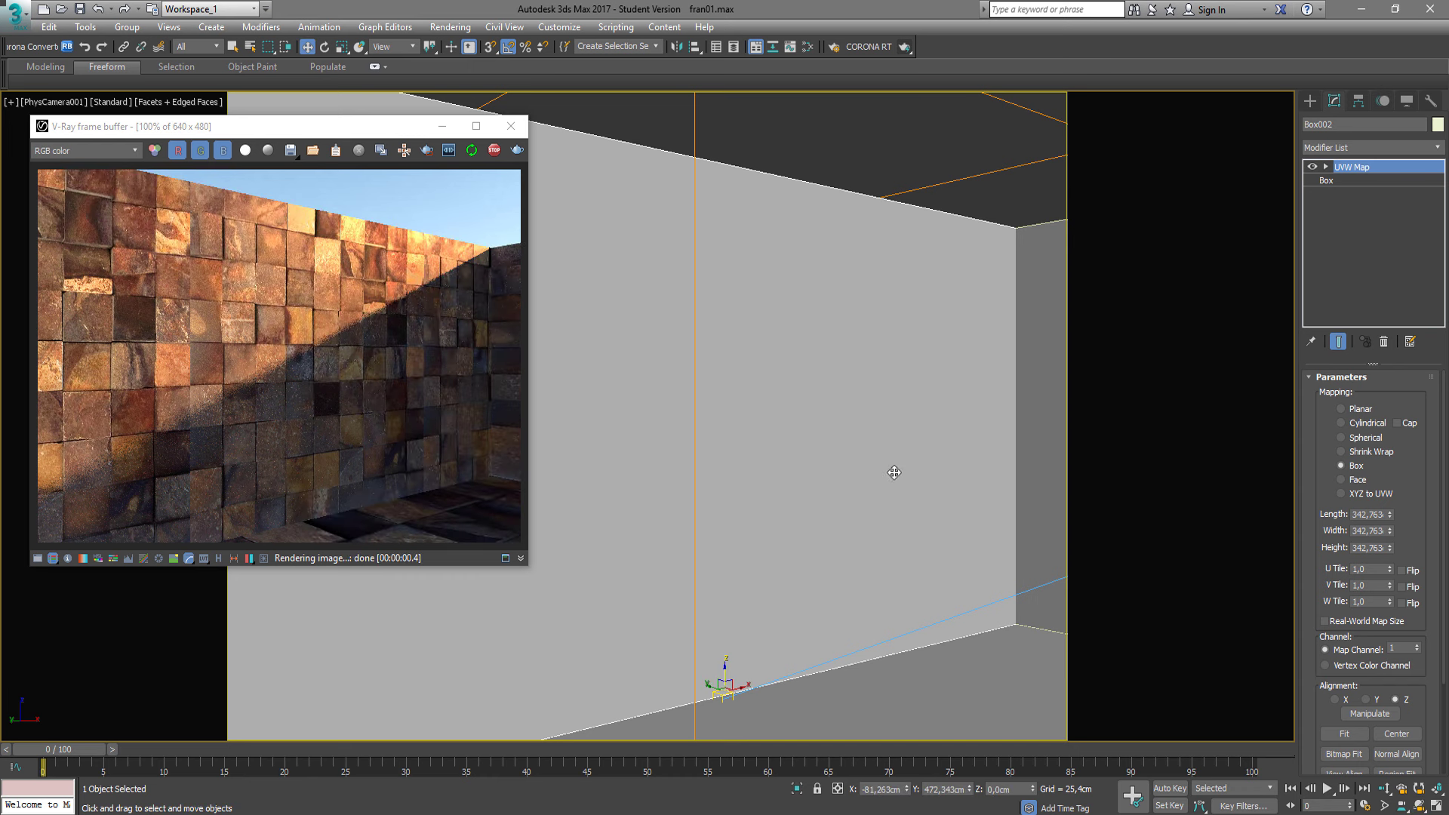
left_click(1011, 682, "ctrl")
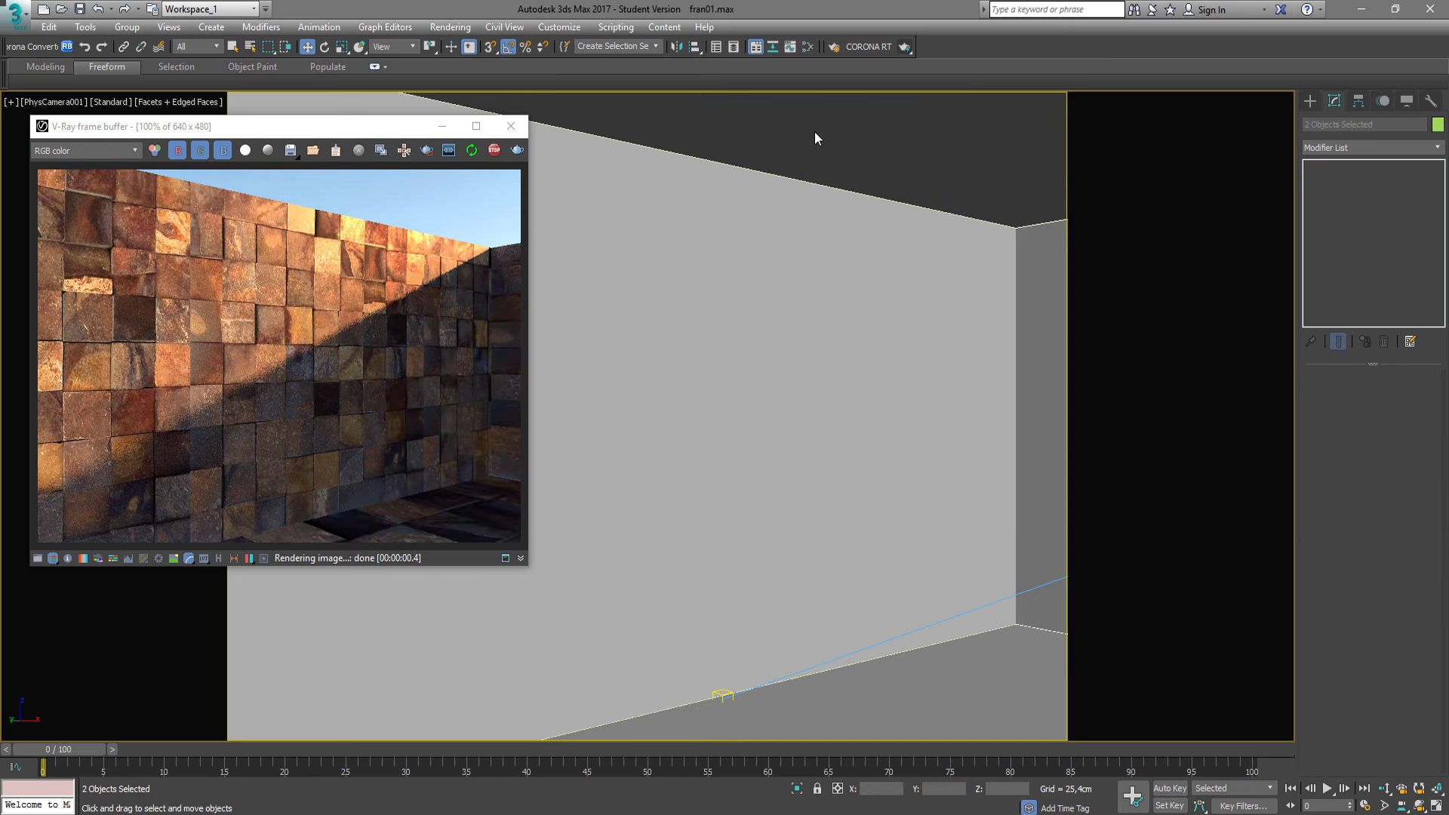
key("m")
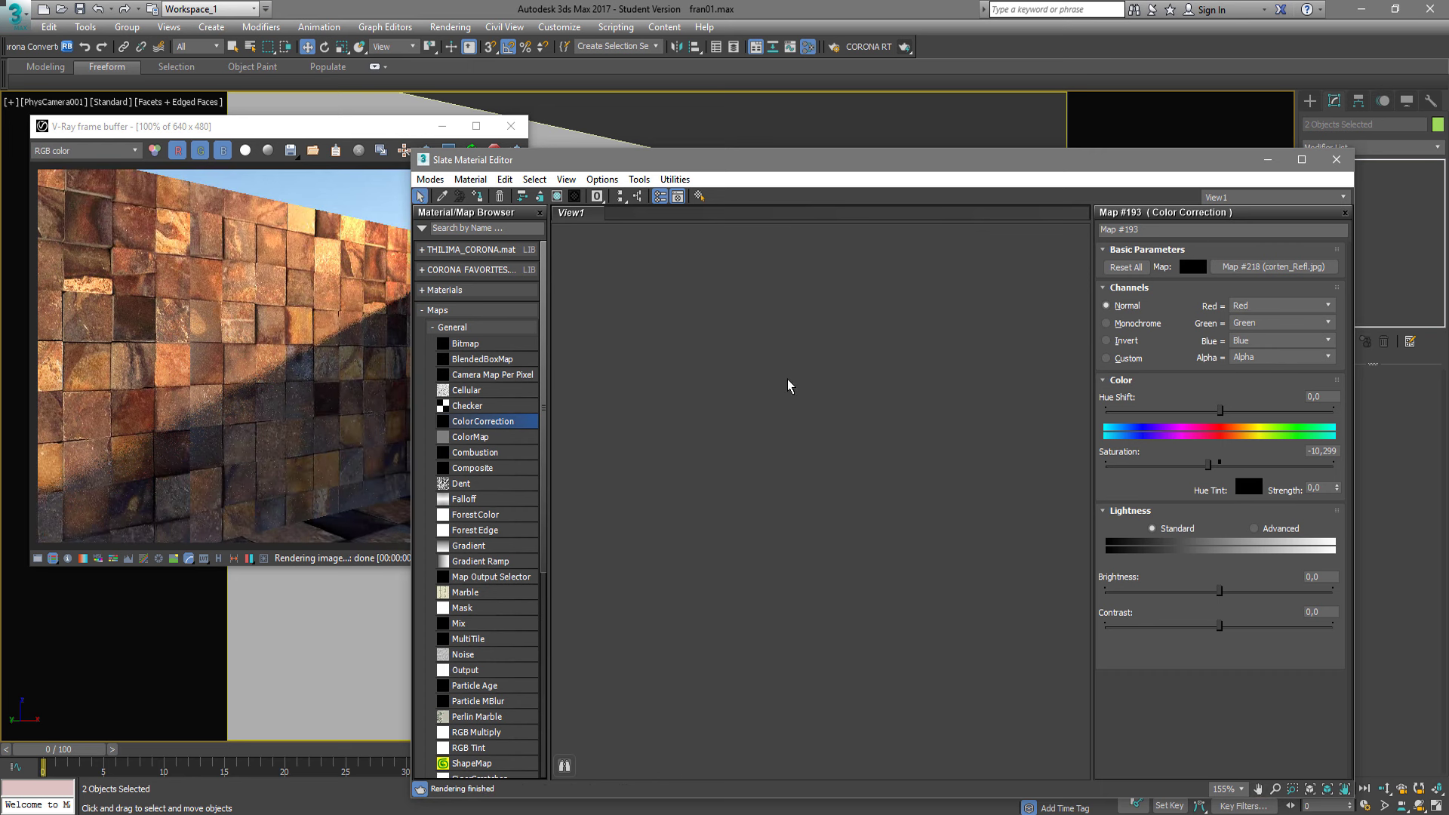
key("z")
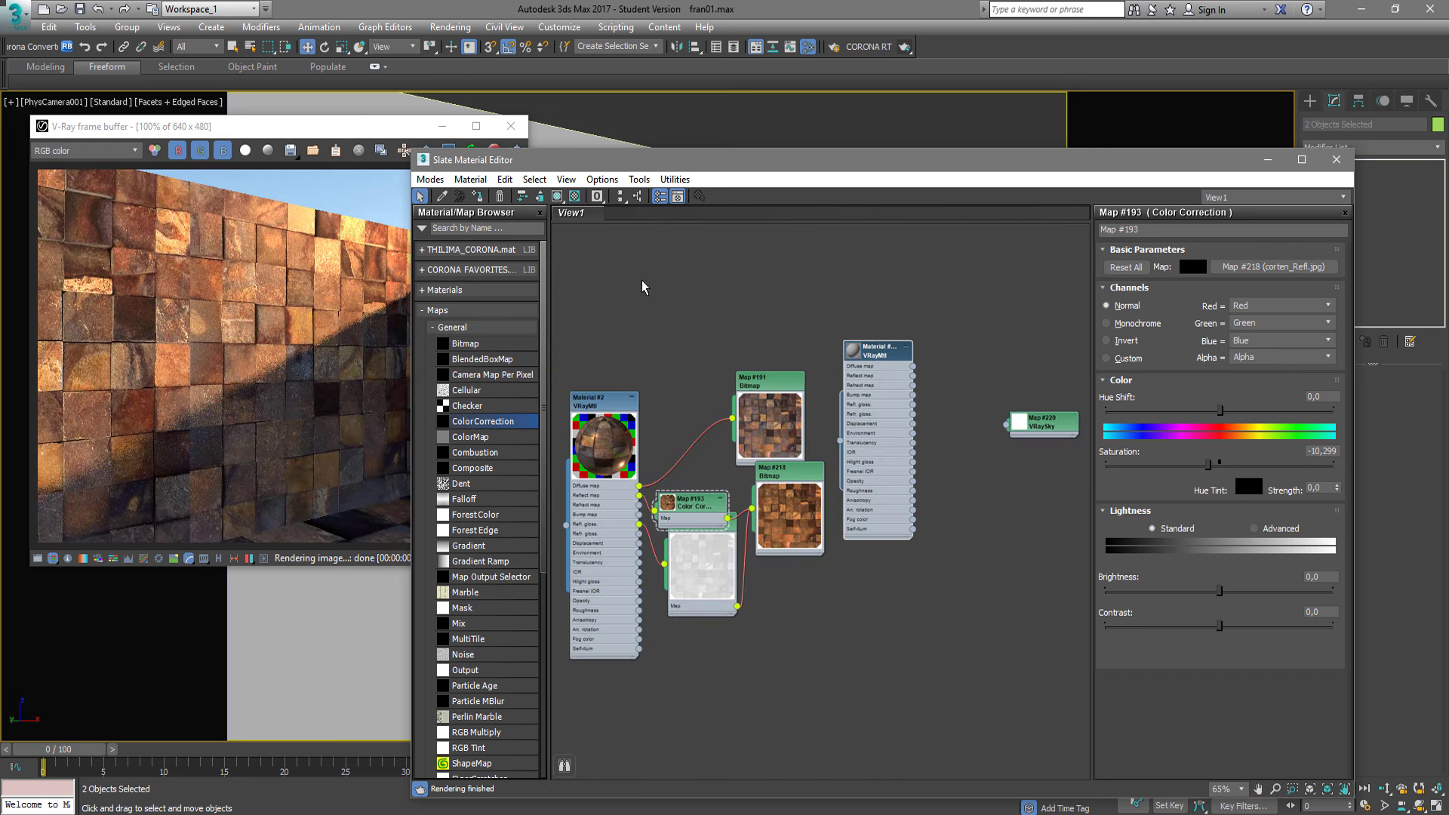
key("shift+q")
Re-render the camera view and orbit further so the wall corner shifts left.
left_click(1336, 159)
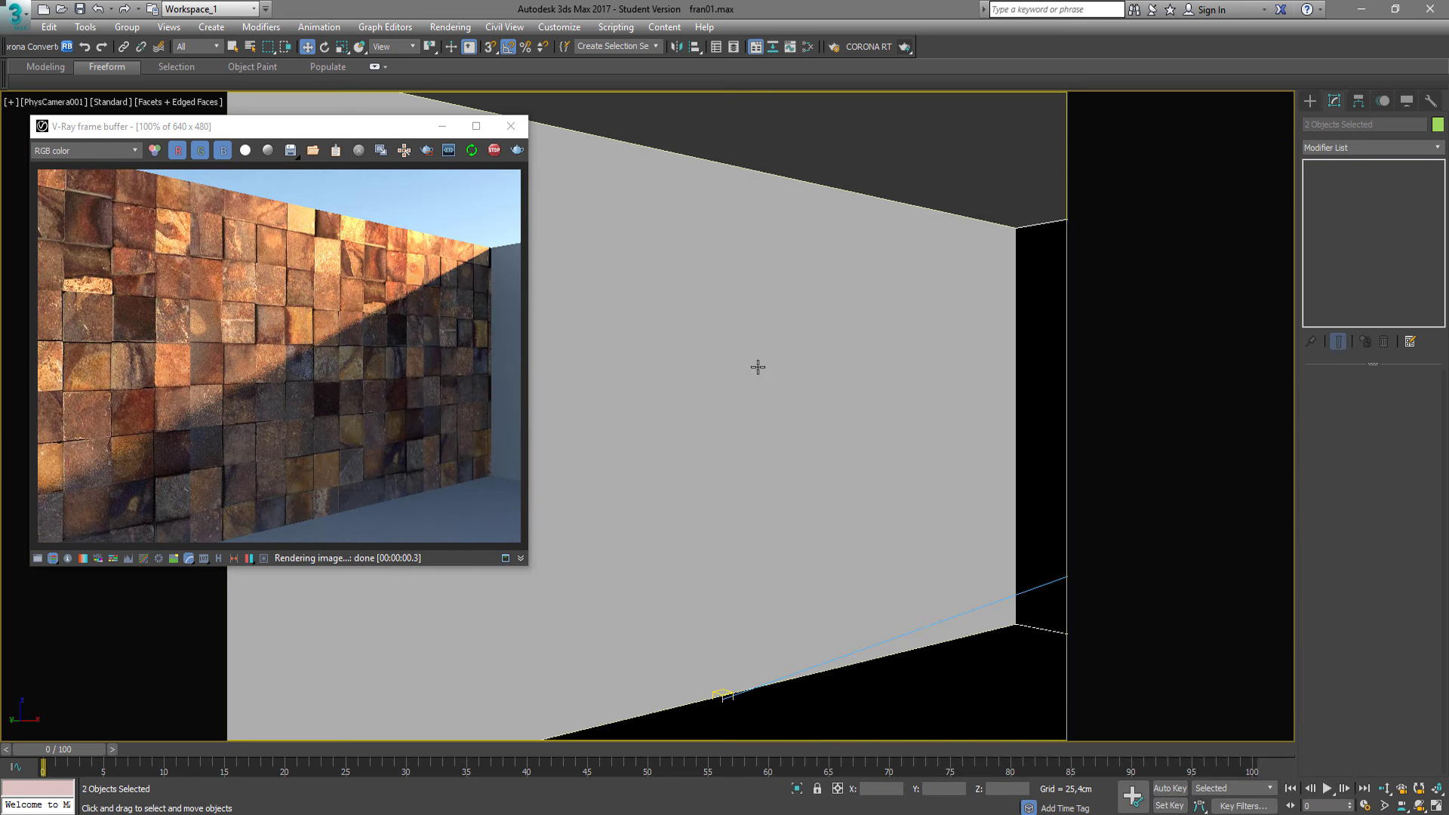
left_click(1418, 806)
left_click_drag(948, 440, 972, 441)
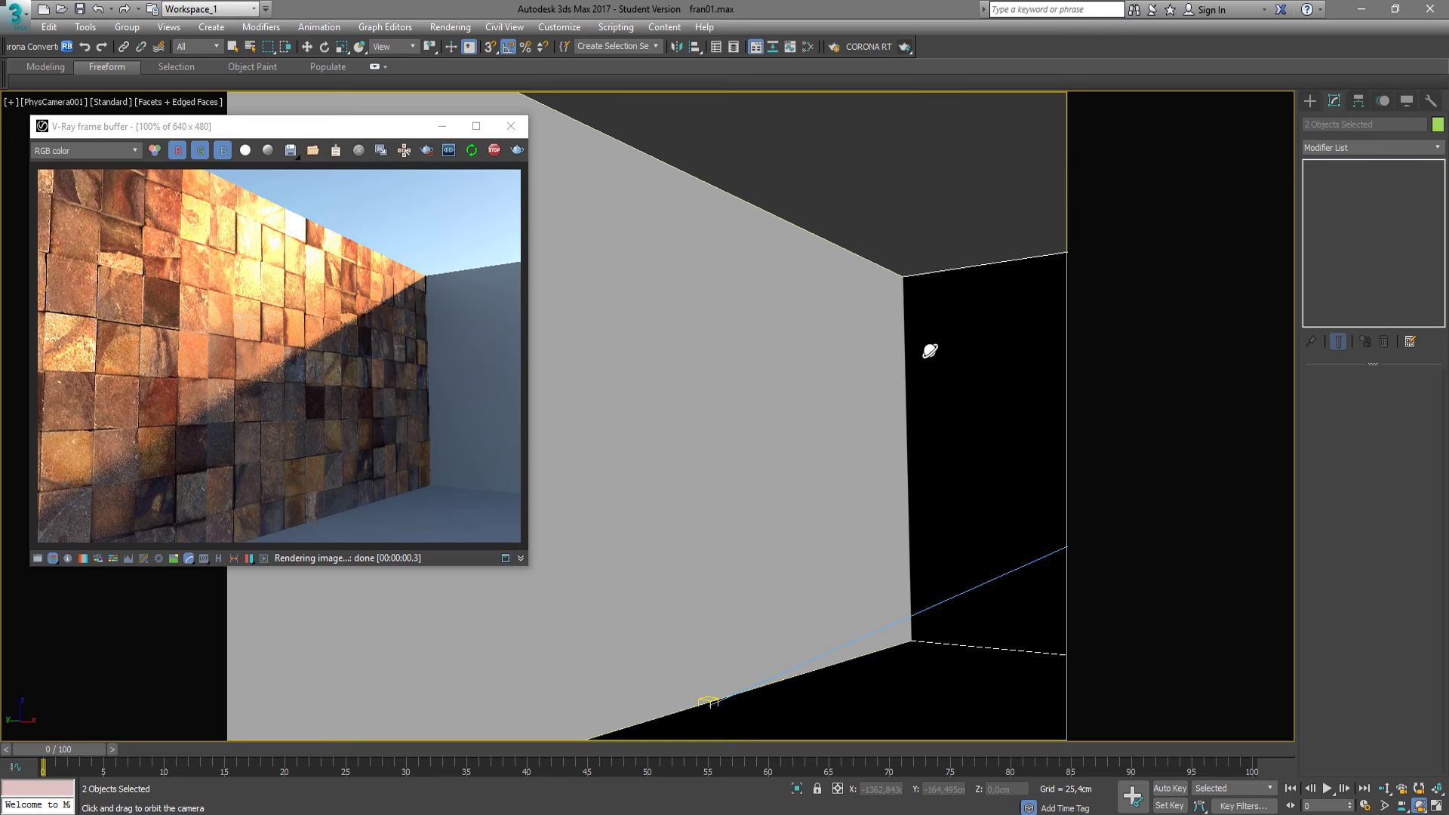
left_click_drag(692, 356, 739, 261)
Lower Material #2's Bump amount from 30 to 5 in the Slate editor.
key("m")
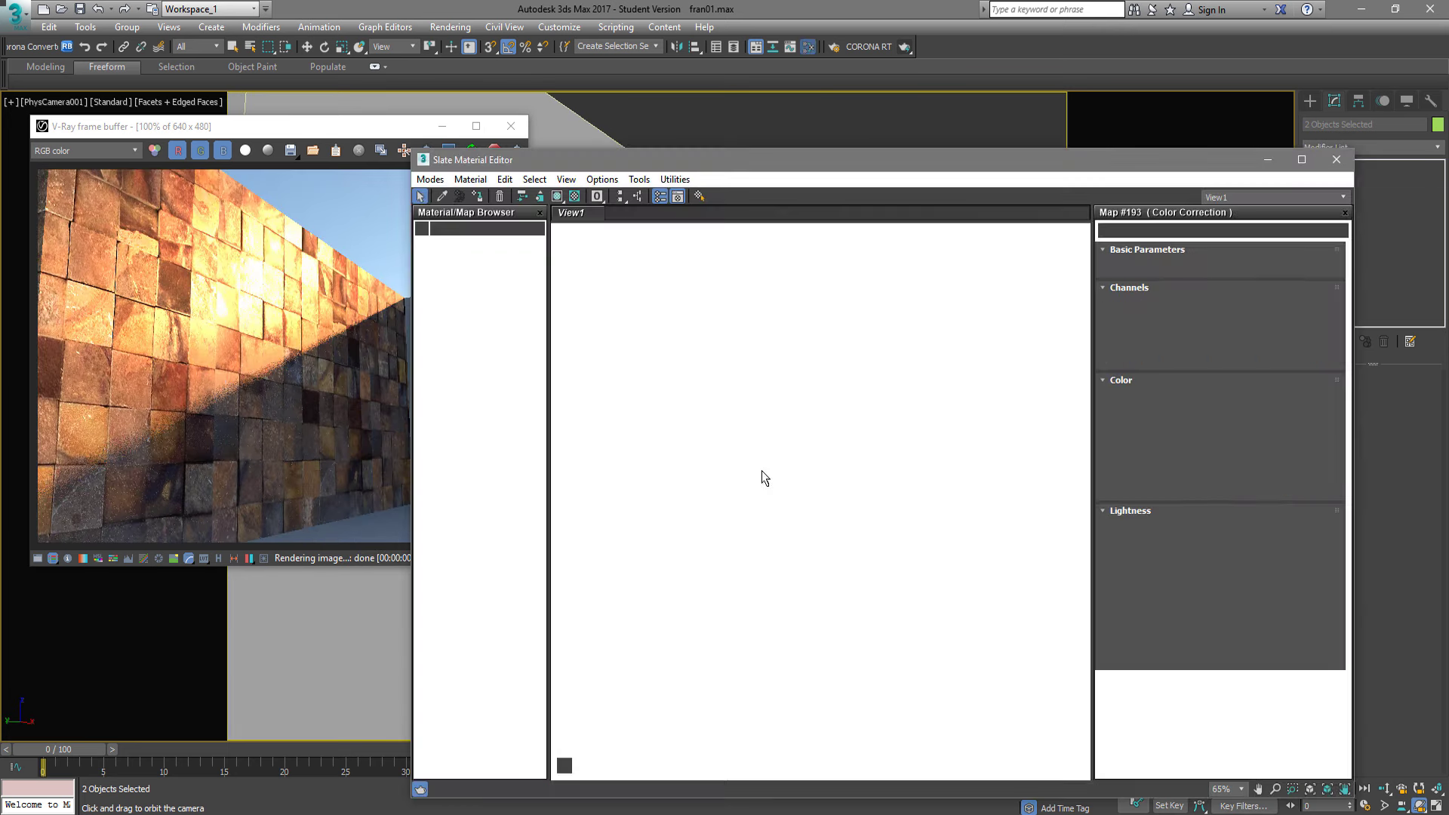
mouse_move(897, 453)
left_mouse_down()
mouse_move(937, 534)
mouse_move(764, 520)
mouse_move(766, 472)
left_mouse_up()
double_click(830, 528)
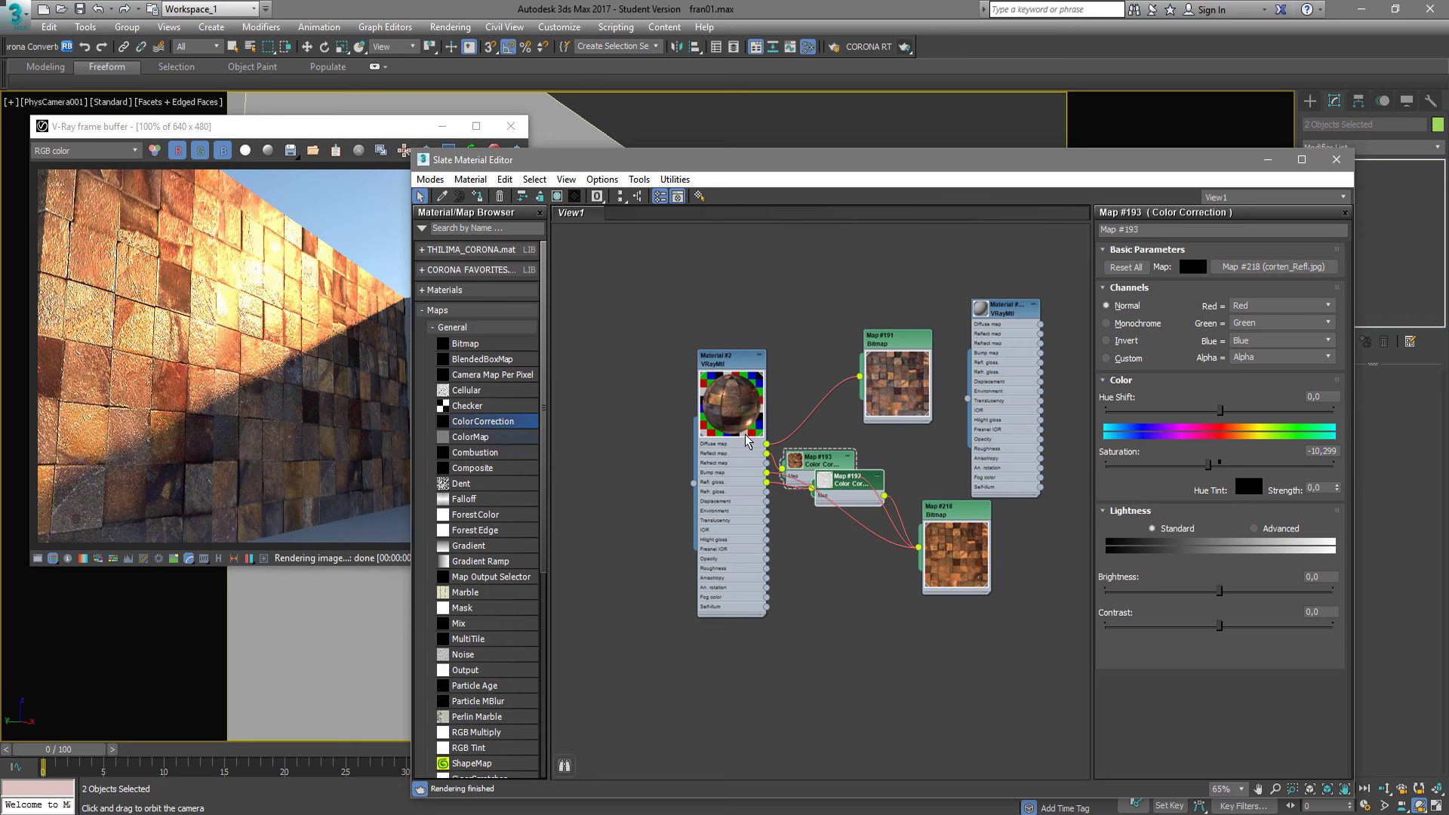
double_click(724, 359)
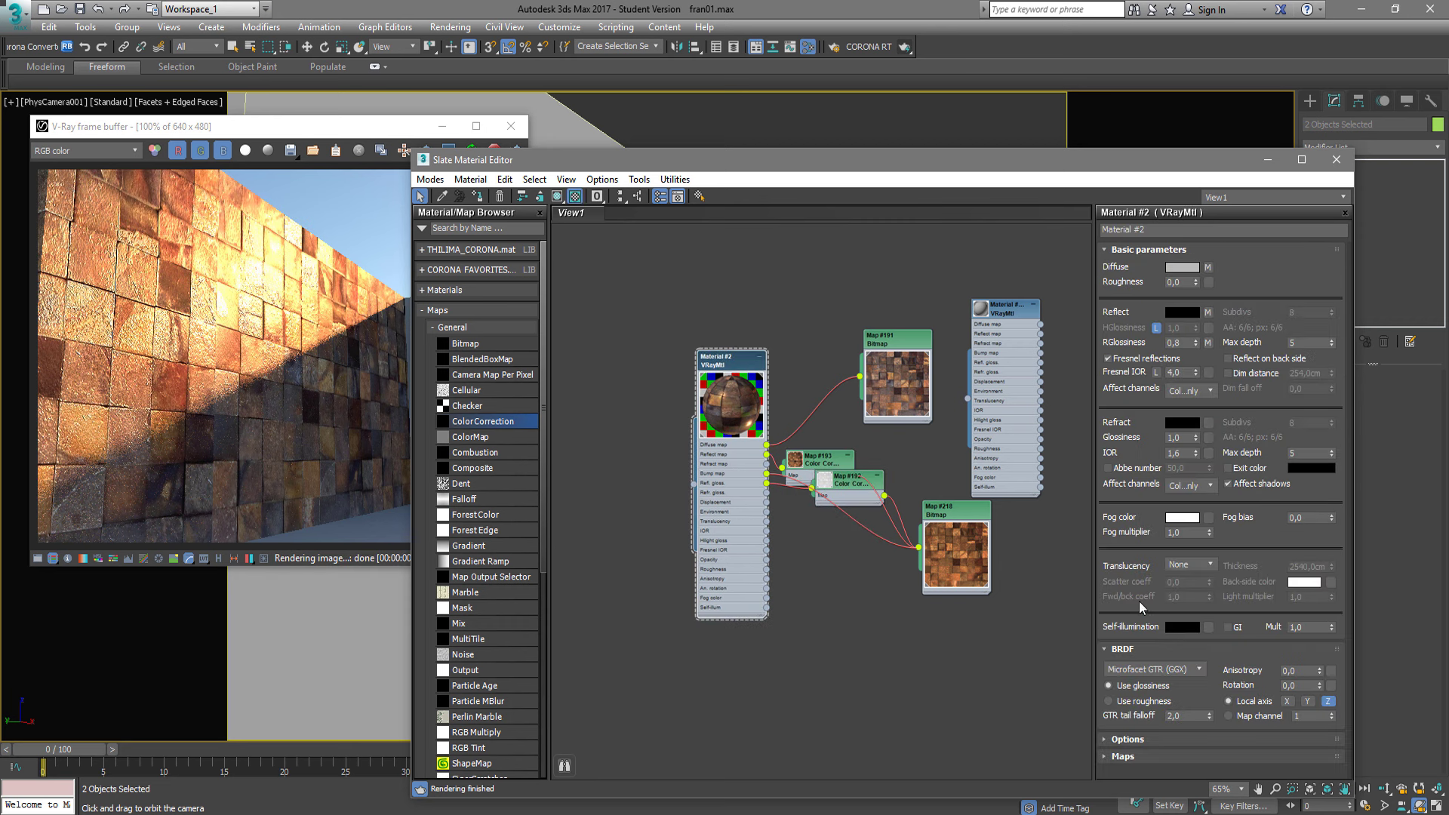
left_click(1174, 757)
double_click(1170, 719)
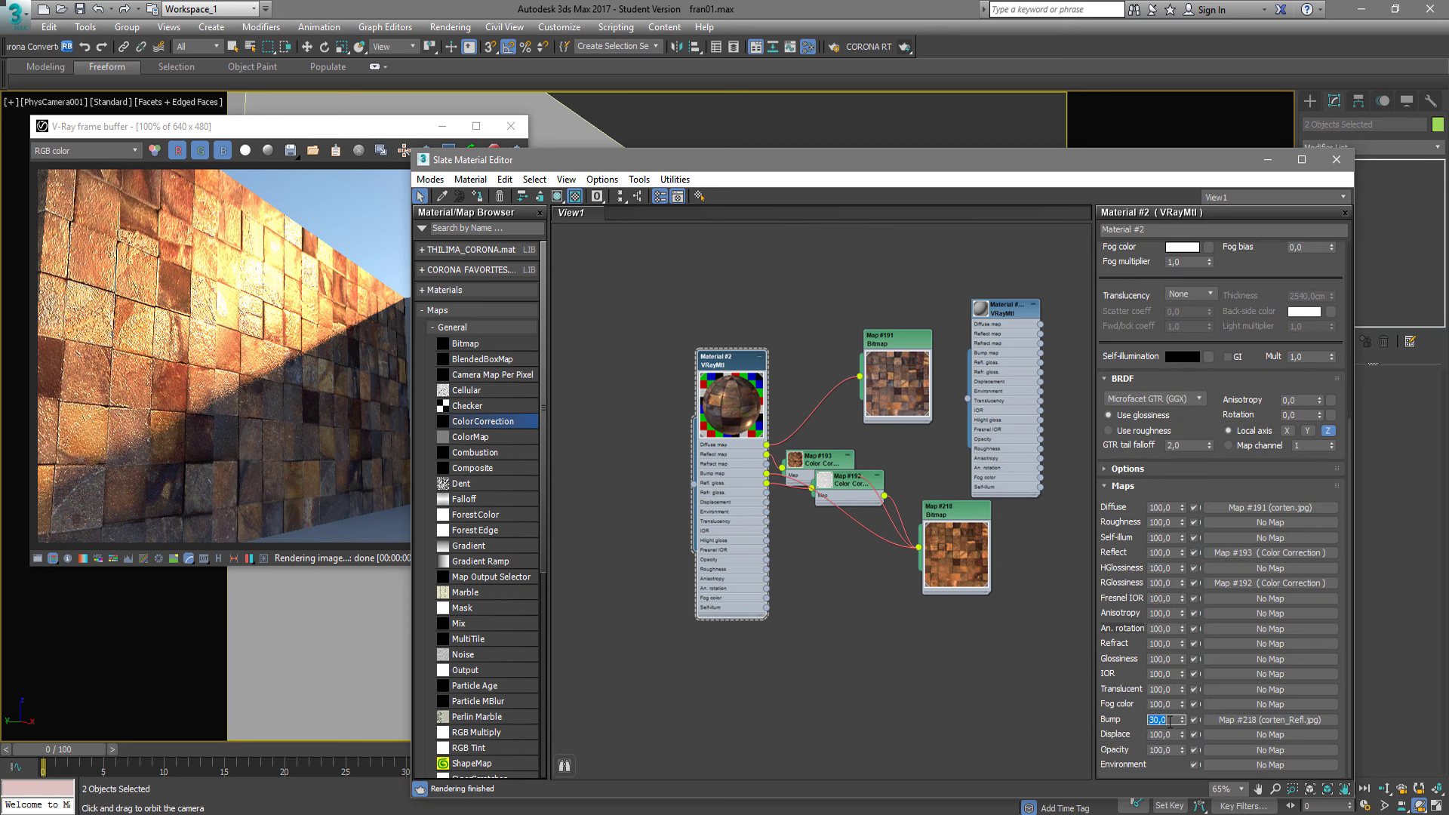
type("5")
key("Return")
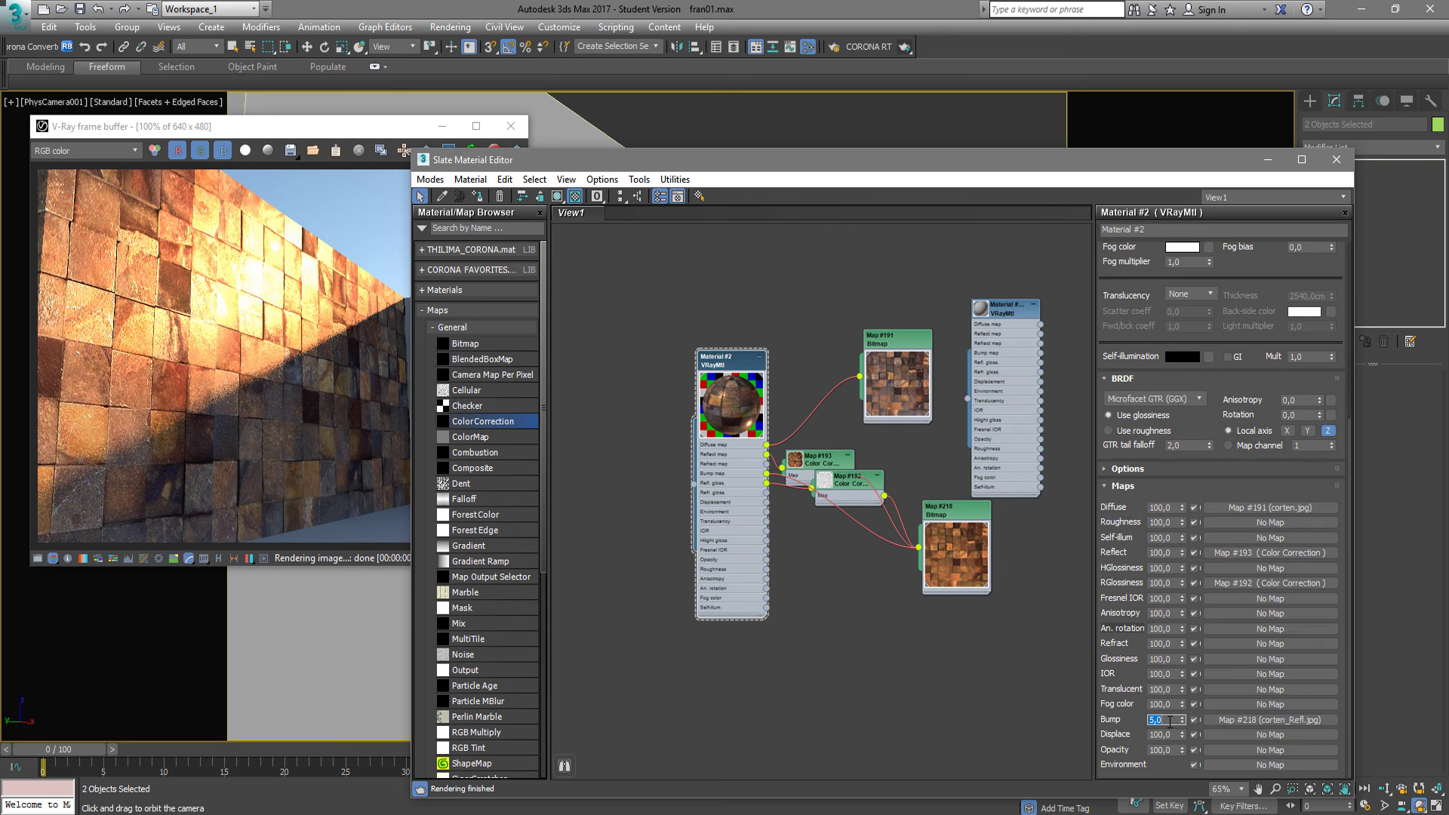
Shrink the V-Ray render window and orbit the camera to a new wall angle.
left_click(299, 360)
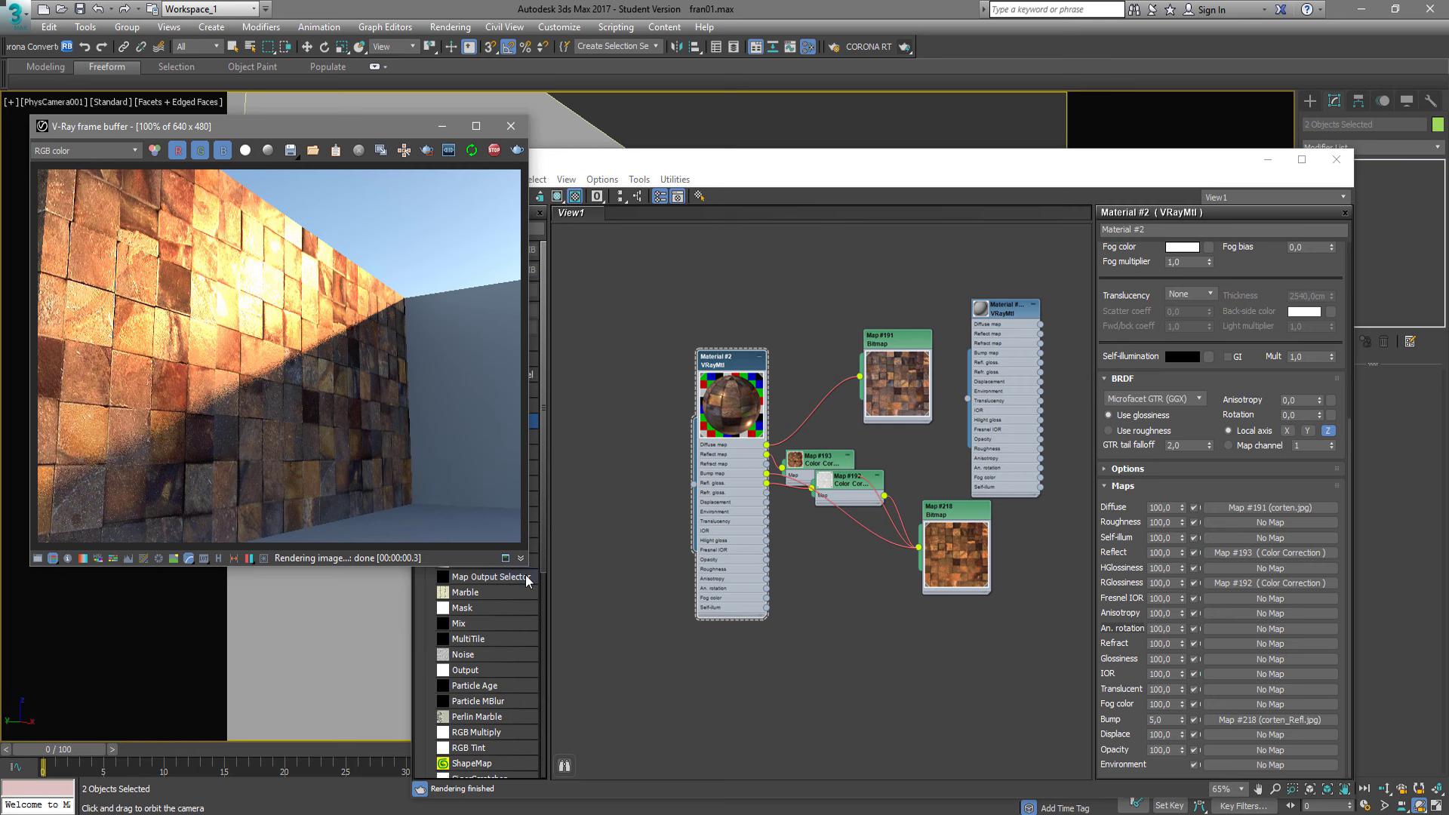
left_click_drag(524, 568, 424, 512)
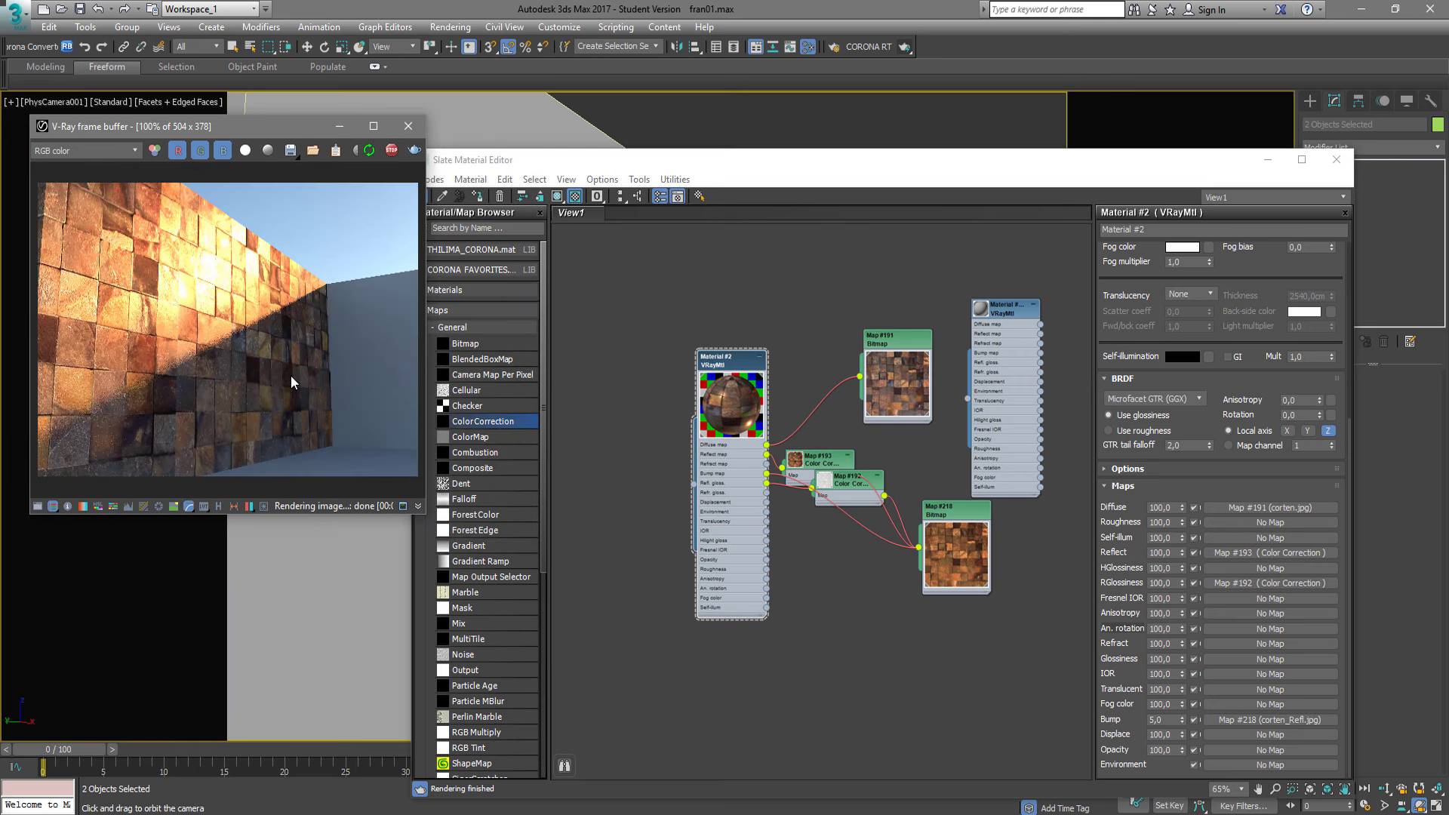
left_click_drag(230, 550, 249, 561)
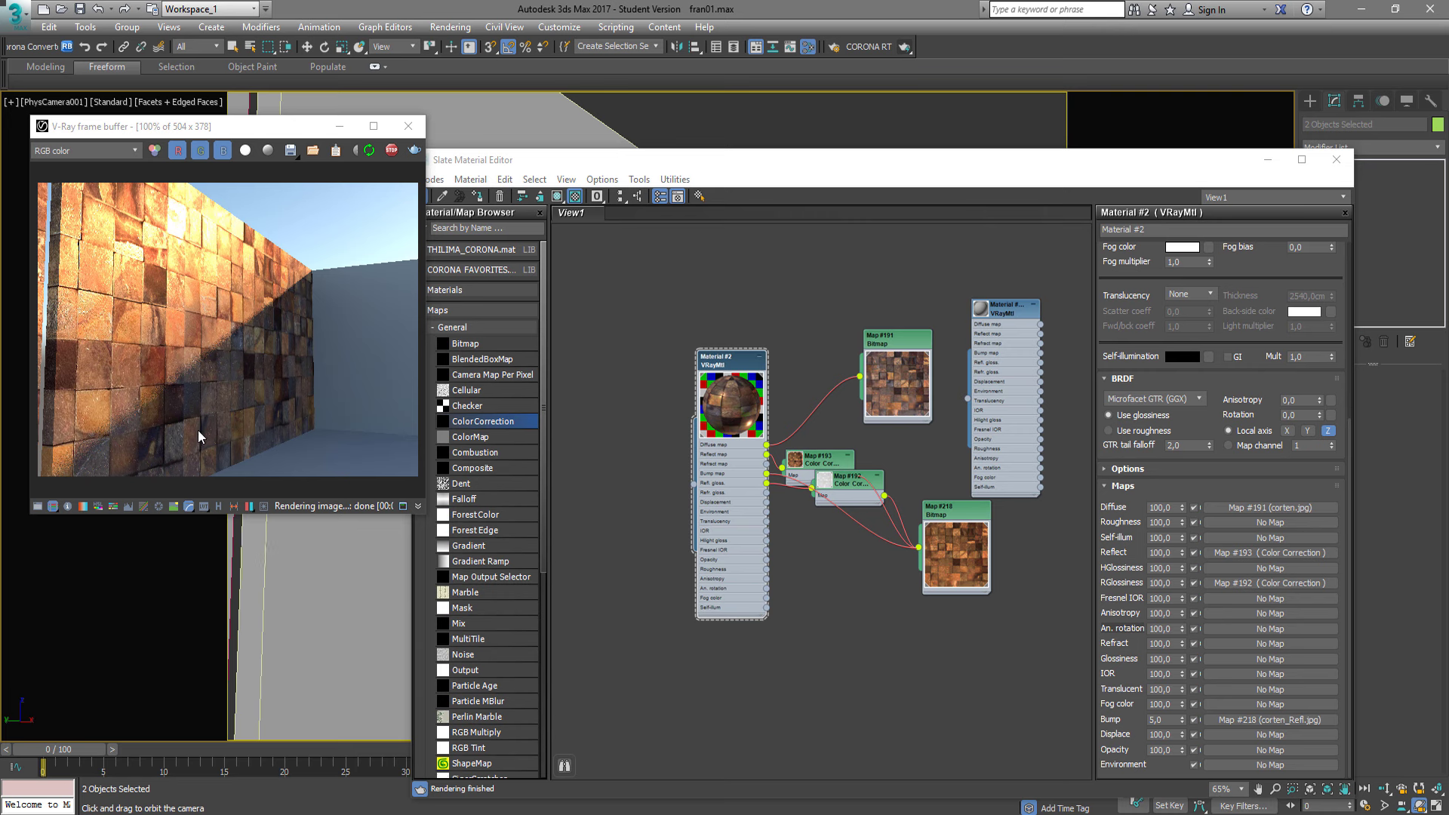
left_click_drag(285, 529, 274, 525)
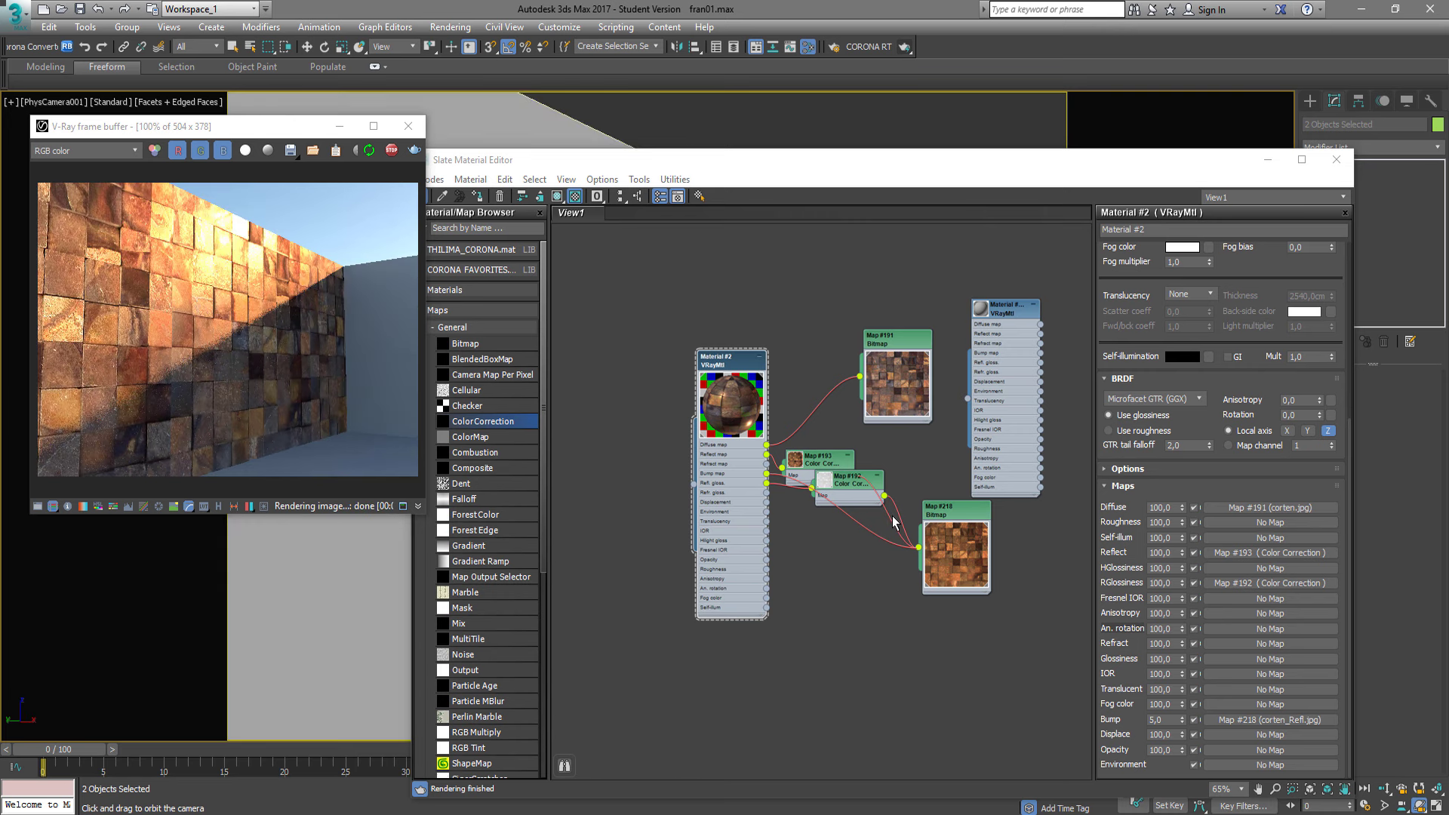
Zoom the Slate node view and check Material #2's Fresnel IOR value of 4,0.
left_click(804, 538)
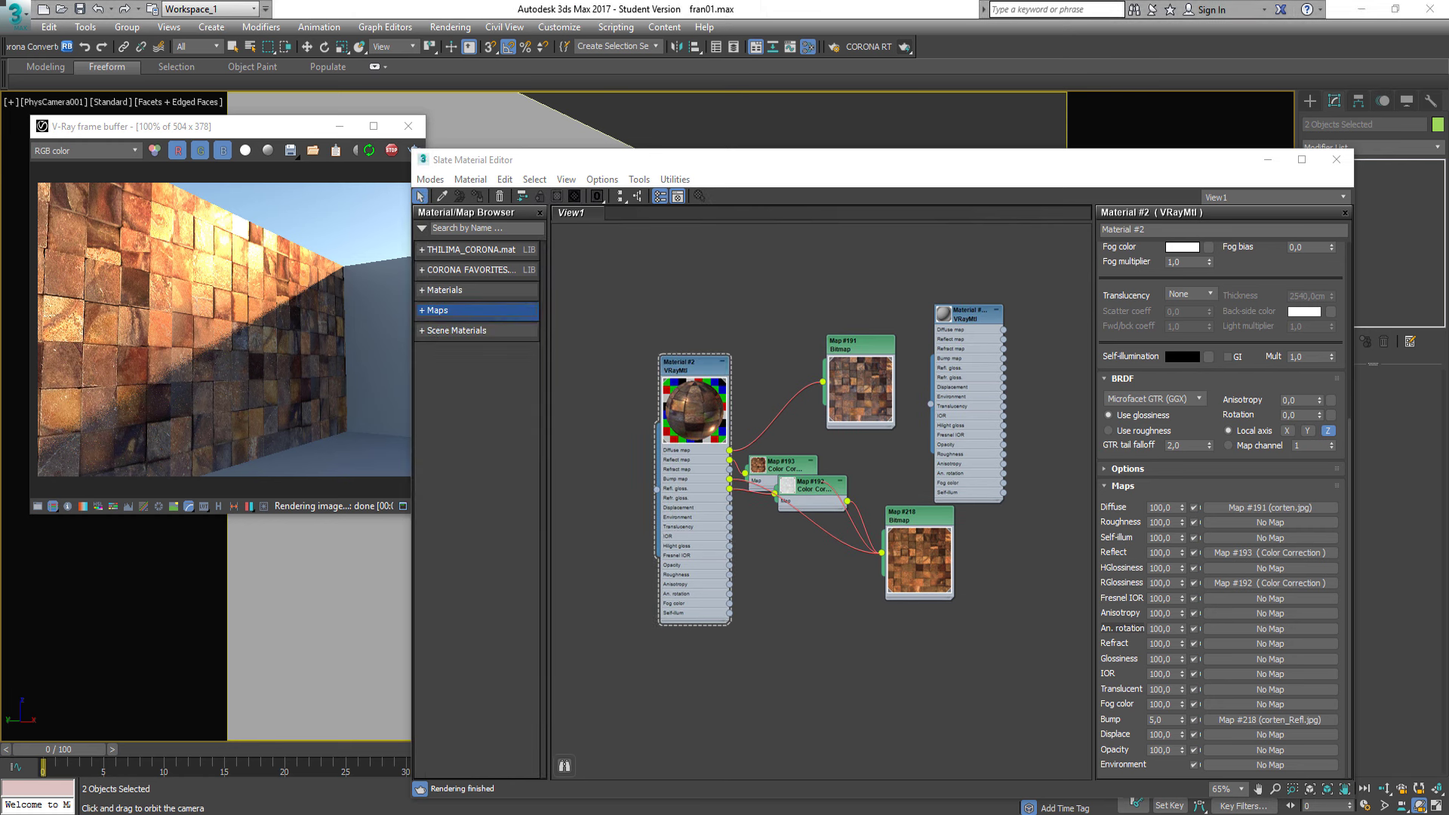
scroll(659, 407, "up", 2)
scroll(755, 464, "up", 2)
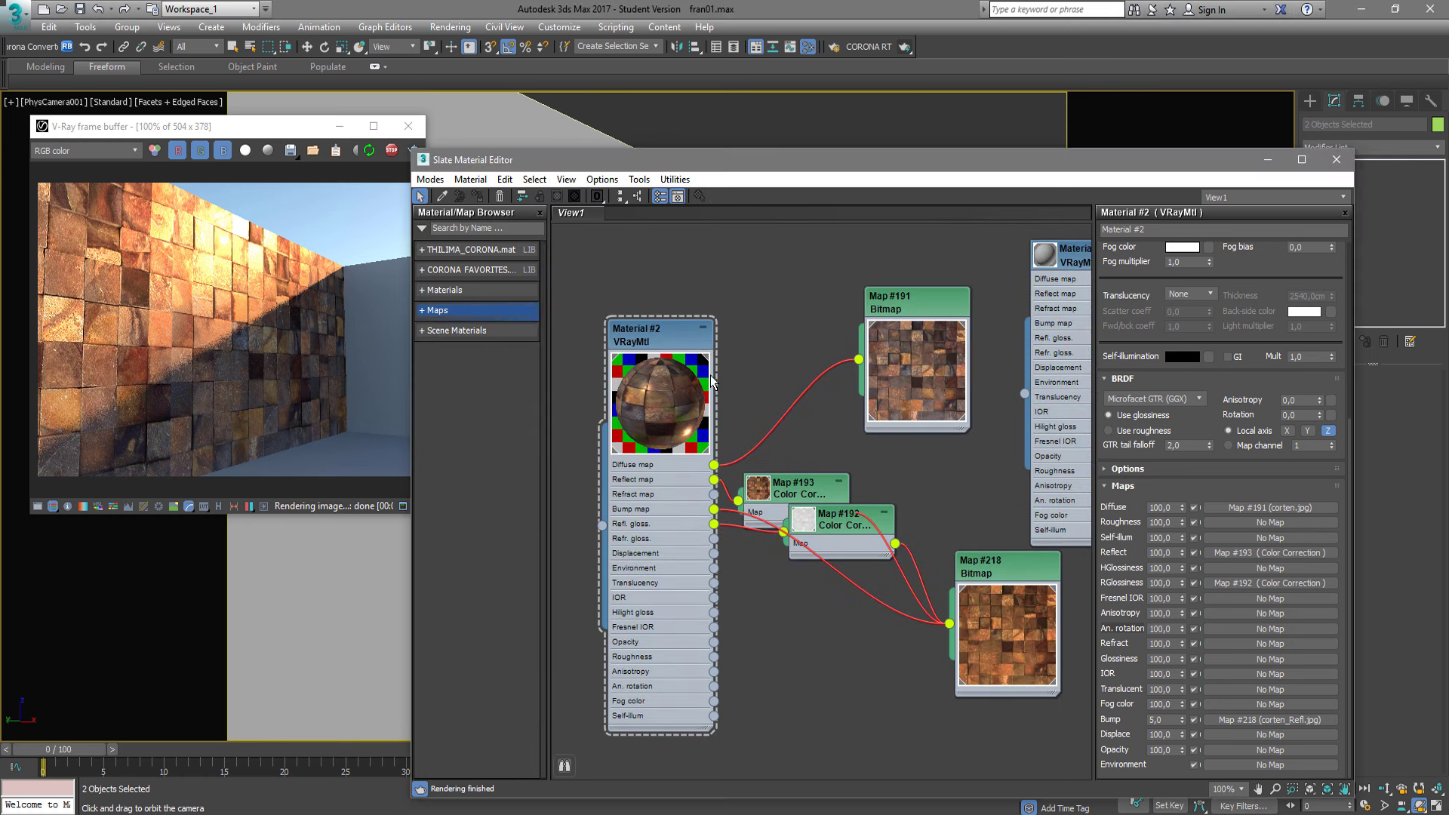
scroll(1140, 523, "up", 5)
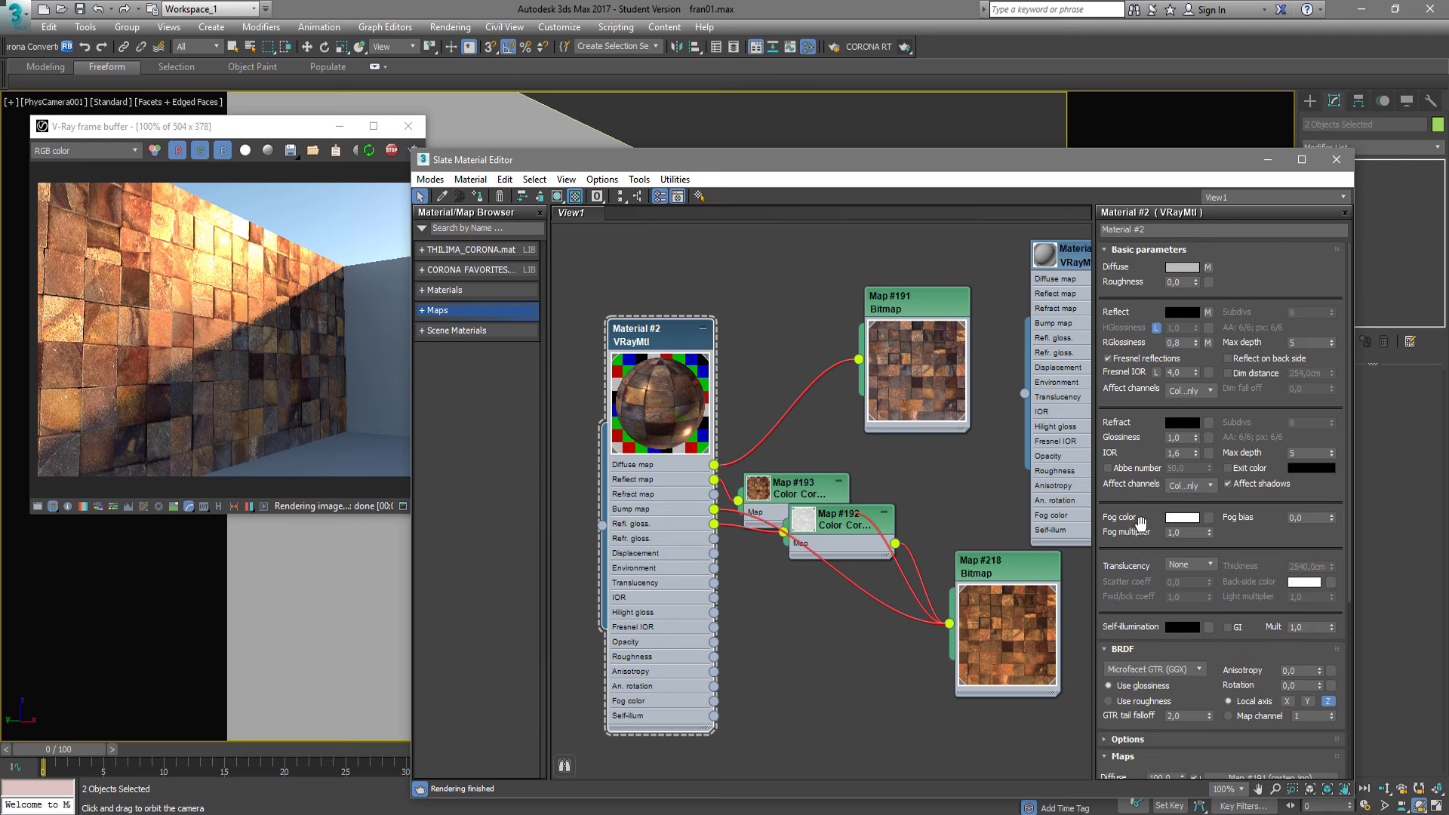
double_click(1169, 372)
scroll(677, 396, "up", 2)
scroll(671, 436, "down", 2)
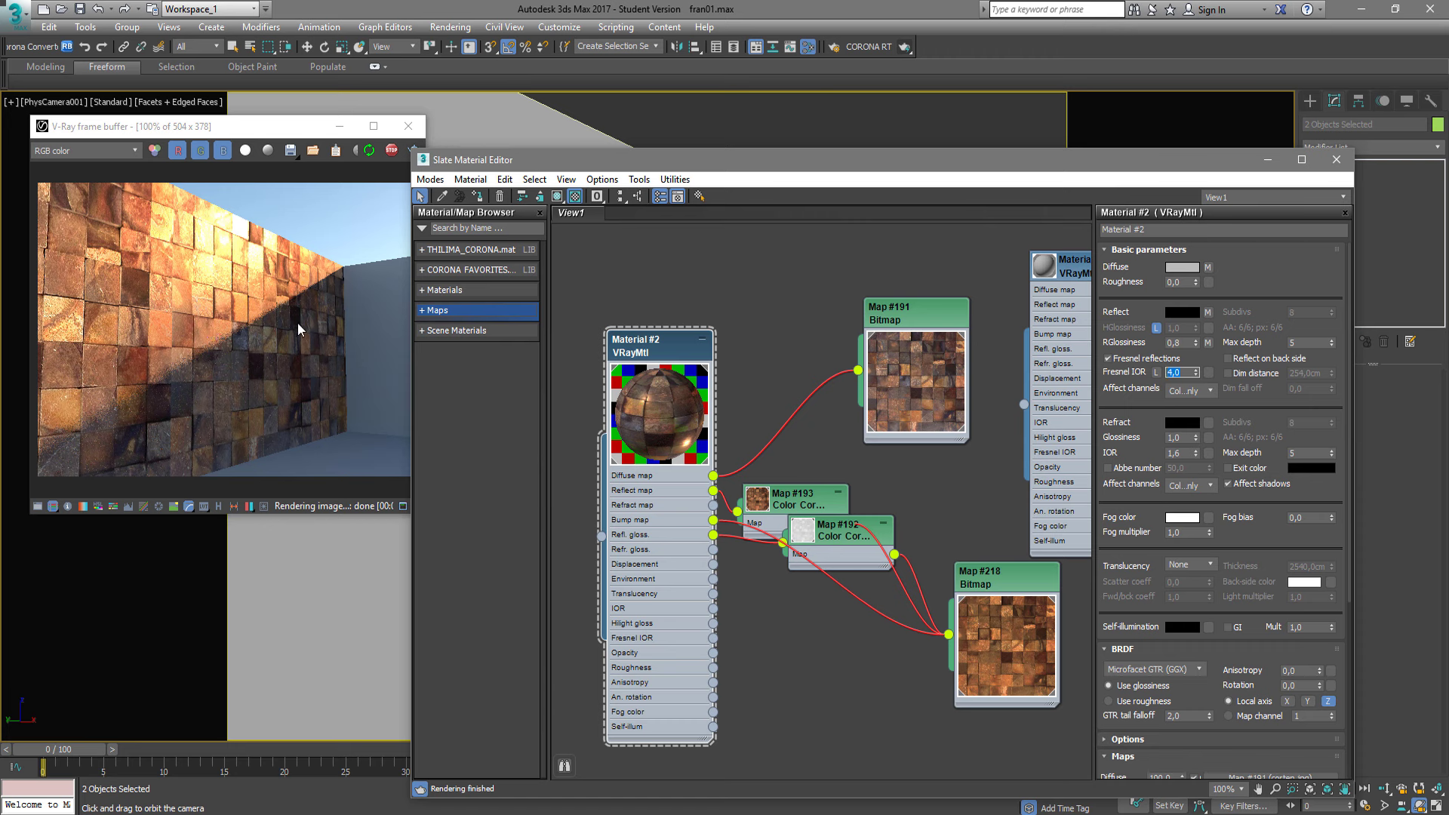
scroll(656, 513, "up", 3)
scroll(739, 542, "down", 2)
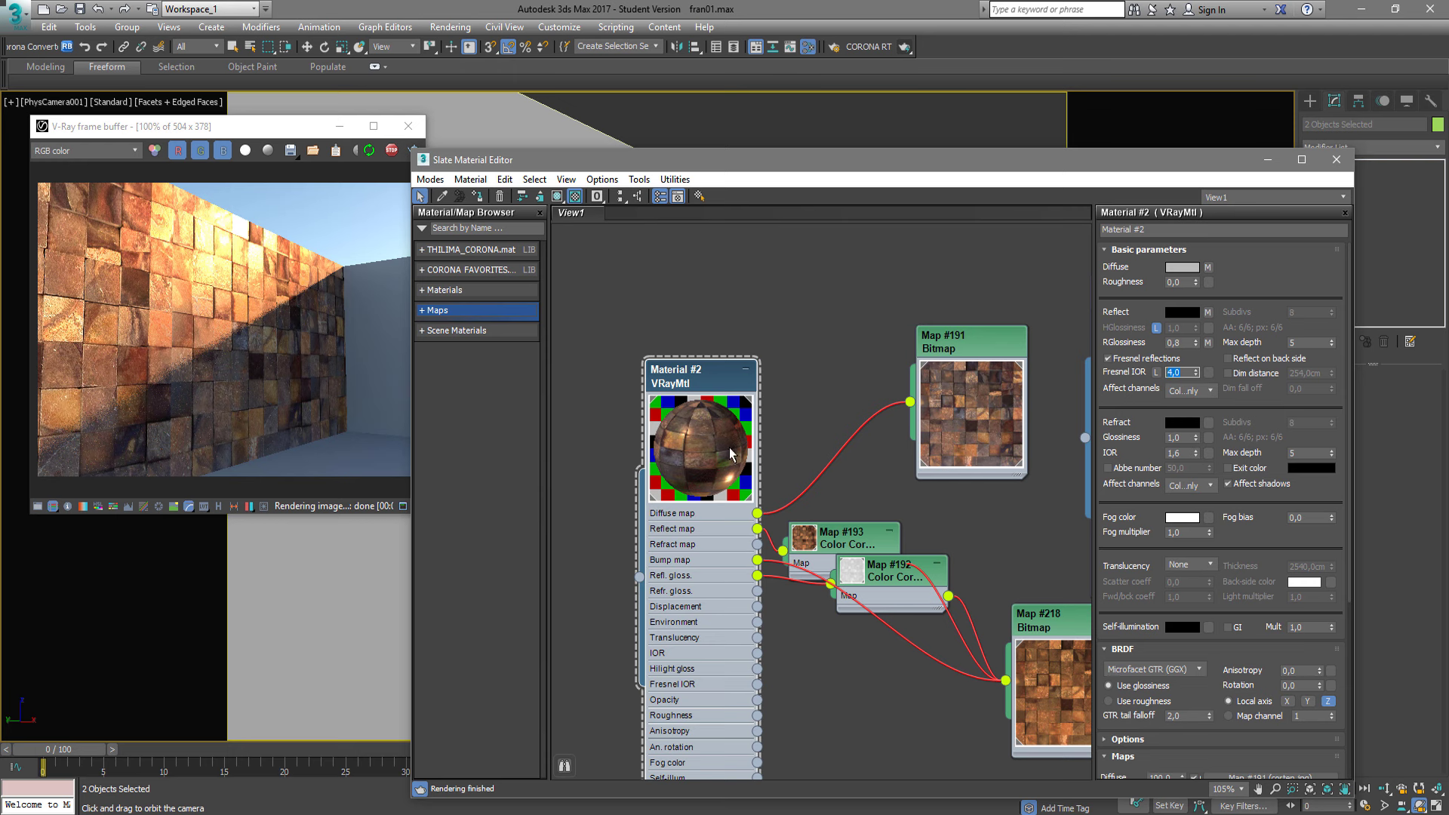
Move Map #192 lower and Map #193 right, checking brightness 43,522 and contrast -33,555.
middle_click_drag(713, 450, 652, 357)
left_click_drag(992, 536, 960, 552)
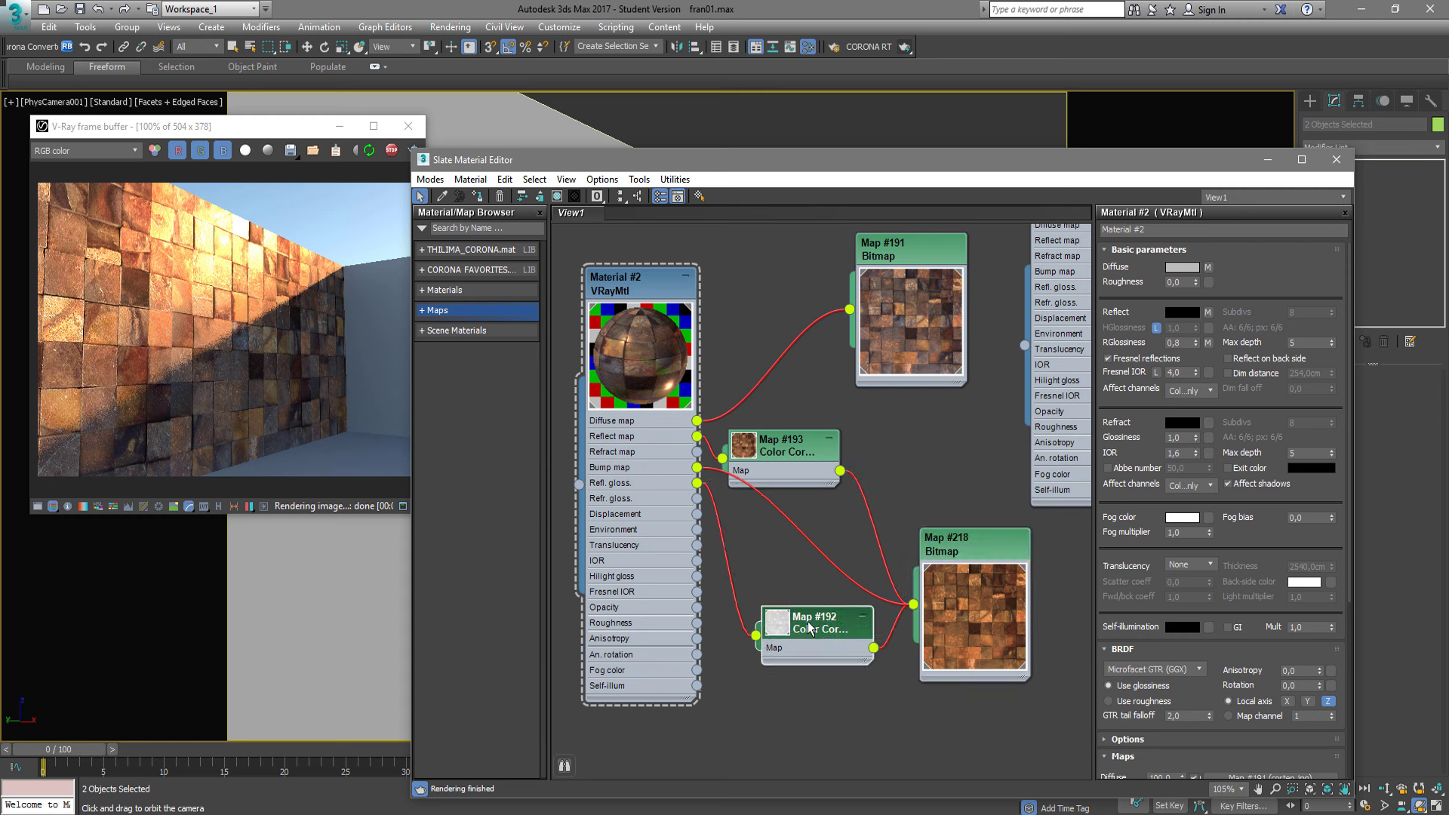
left_click_drag(781, 489, 766, 638)
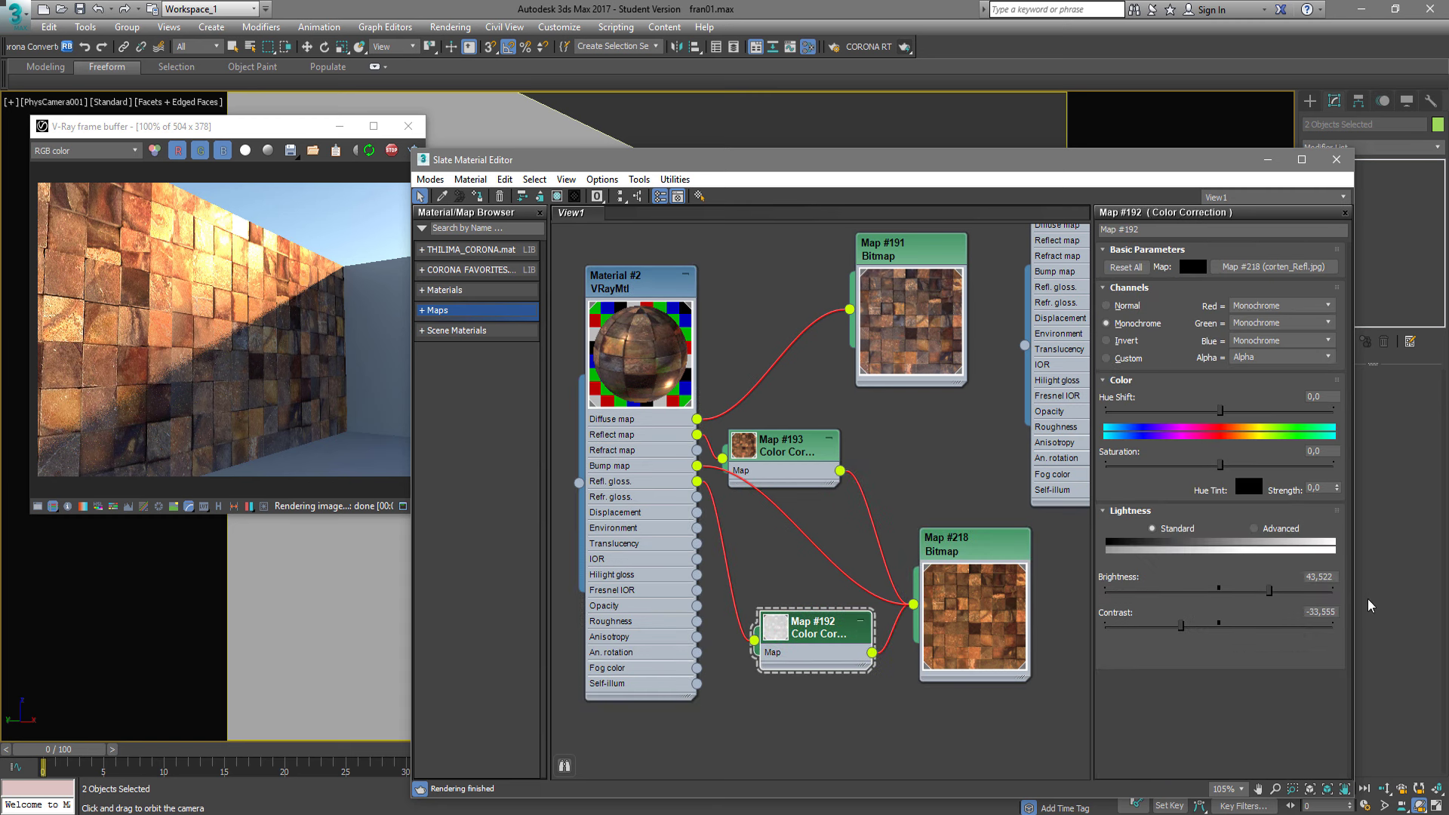
double_click(1333, 577)
double_click(1317, 612)
left_click_drag(781, 445, 844, 445)
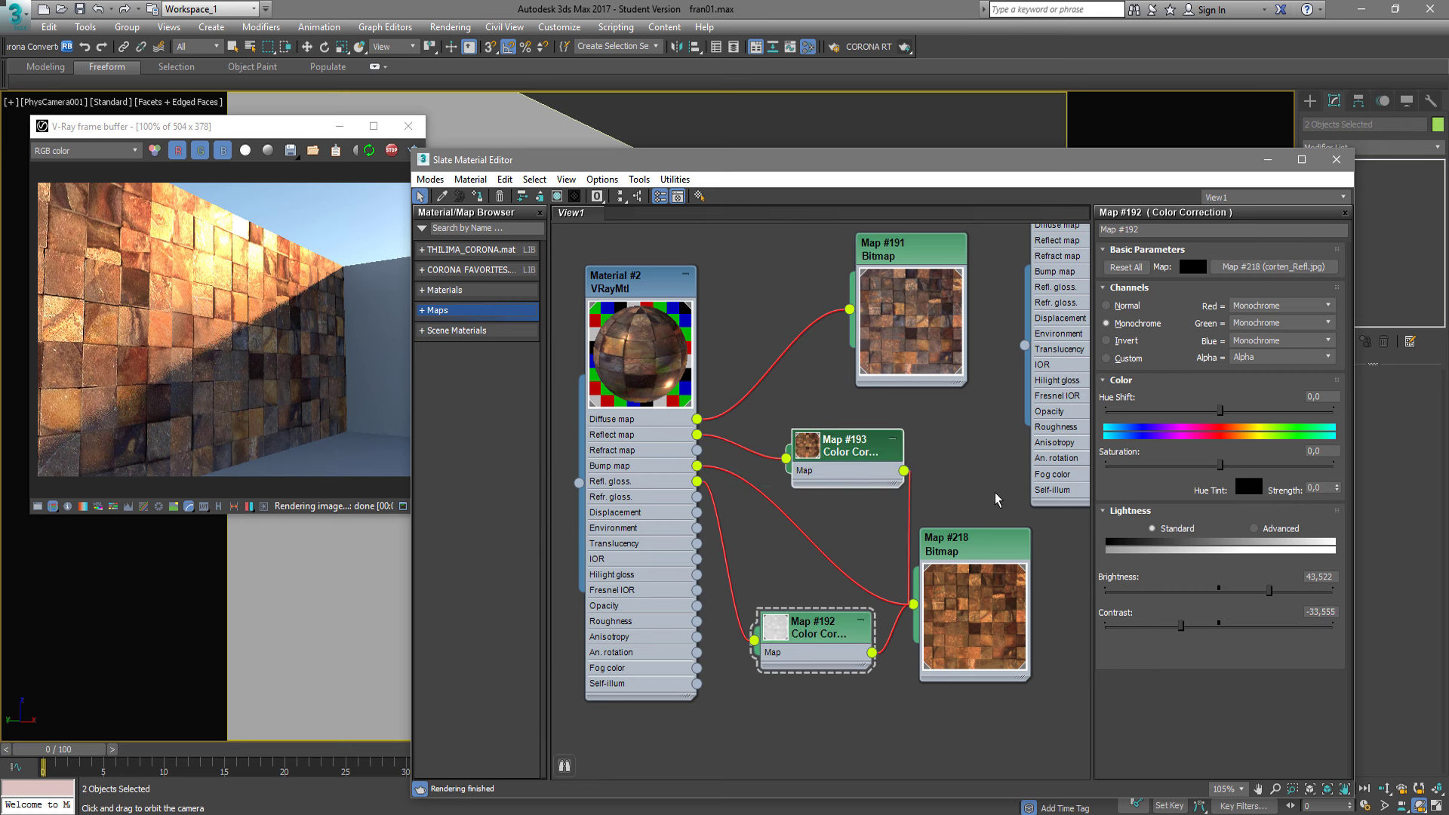
left_click(642, 464)
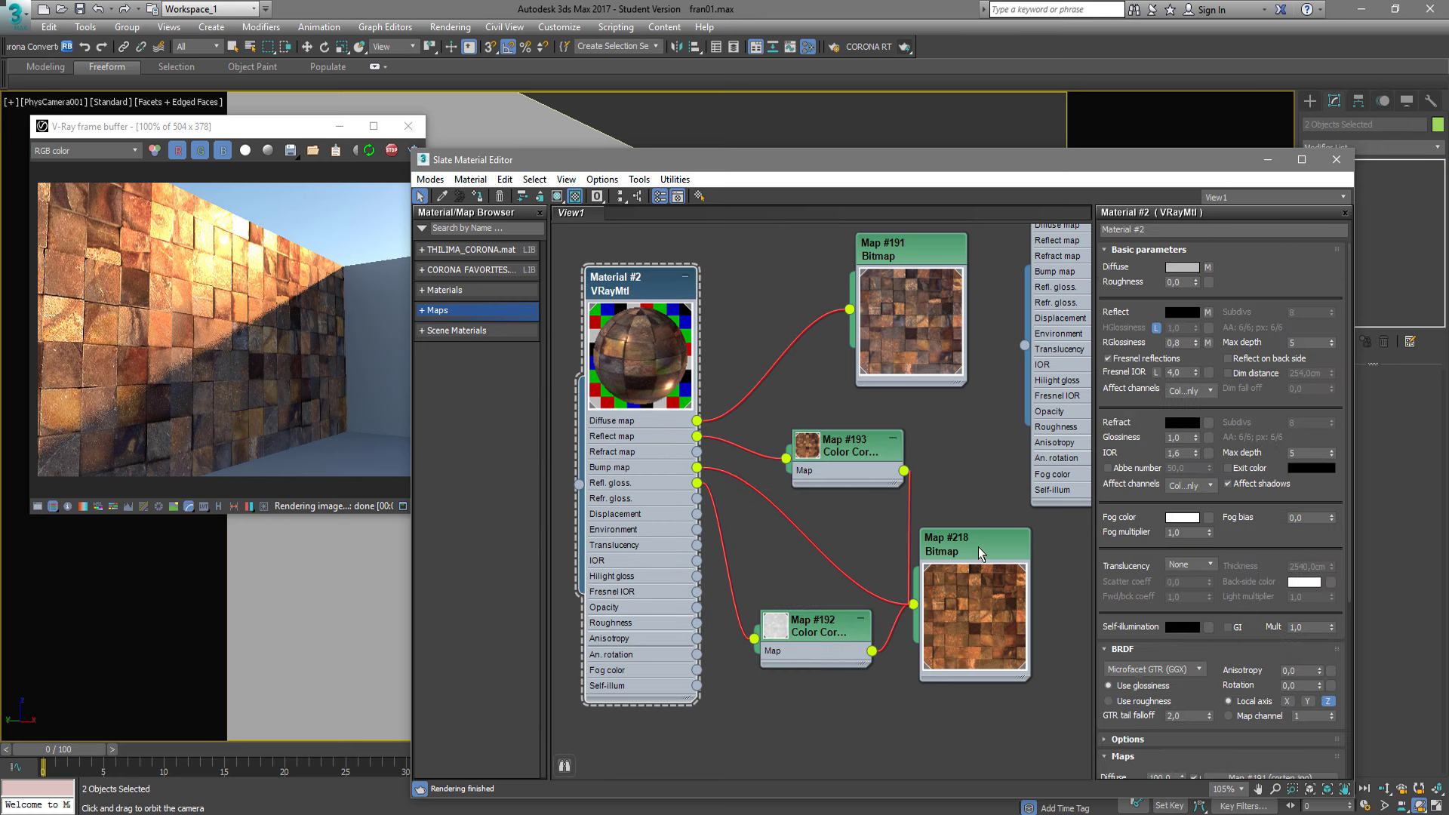